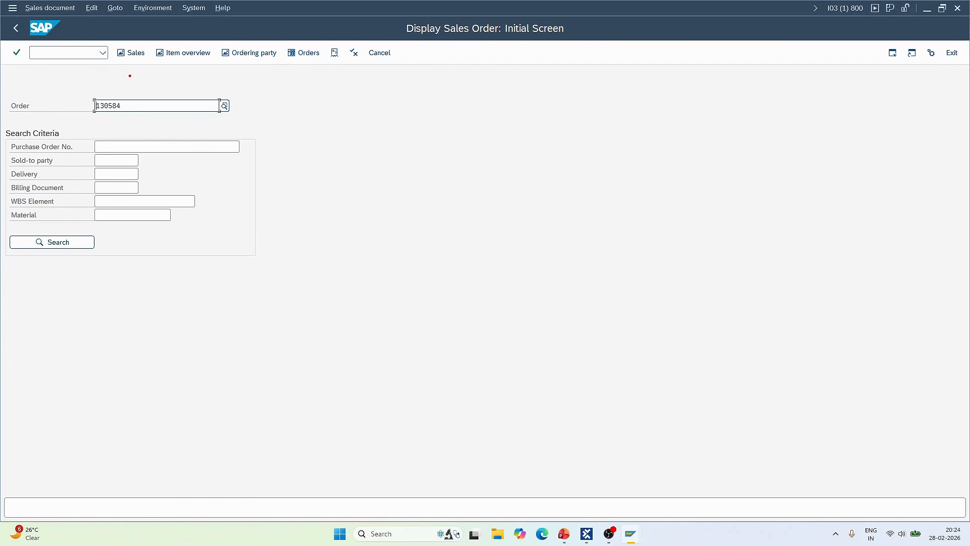
Search for the sales order number already entered and display that order
mouse_move(129, 76)
mouse_down()
mouse_move(79, 73)
mouse_move(132, 115)
mouse_move(119, 77)
mouse_up()
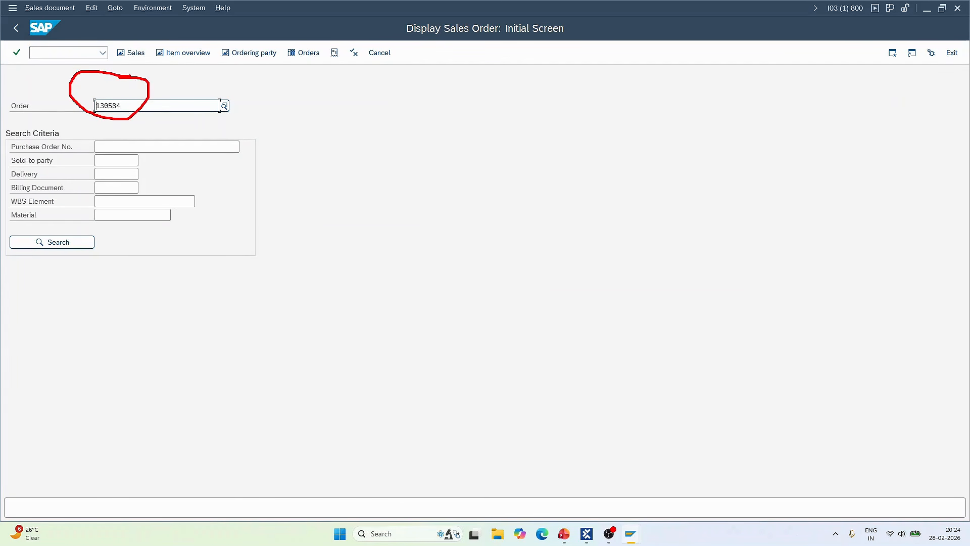
key(Escape)
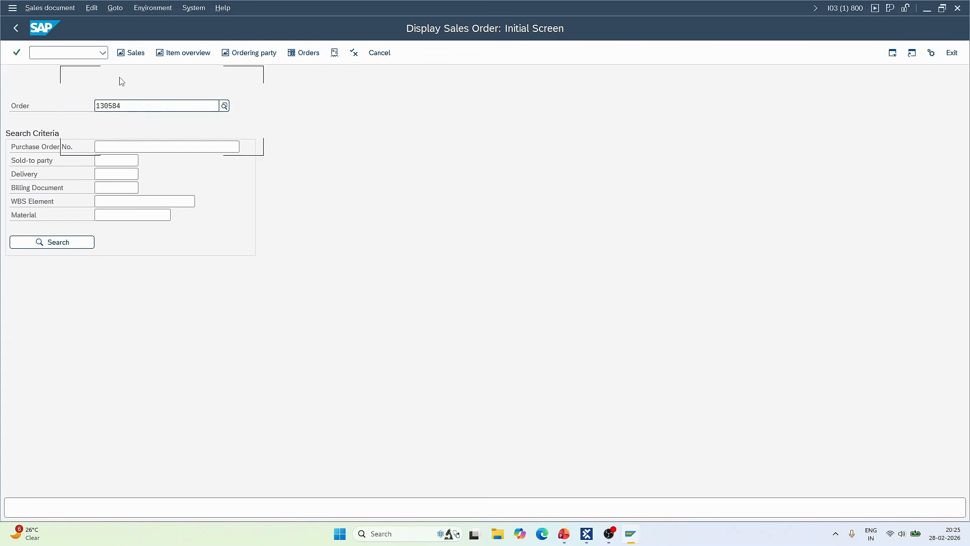
click(72, 243)
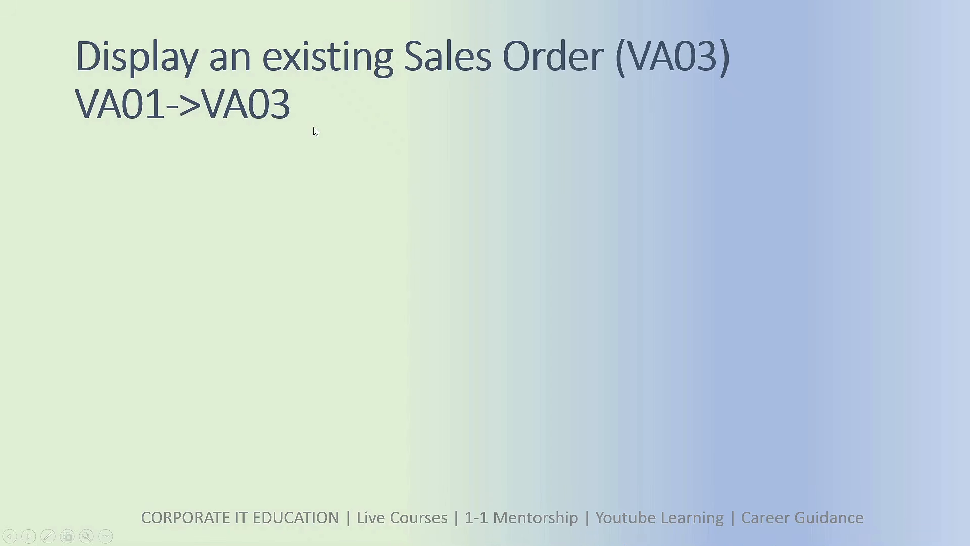
key(Right)
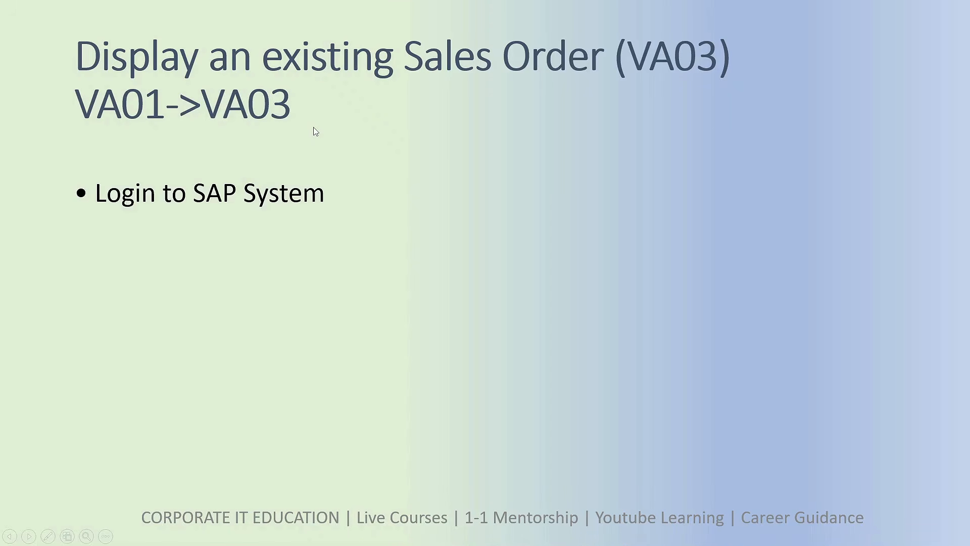
key(Right)
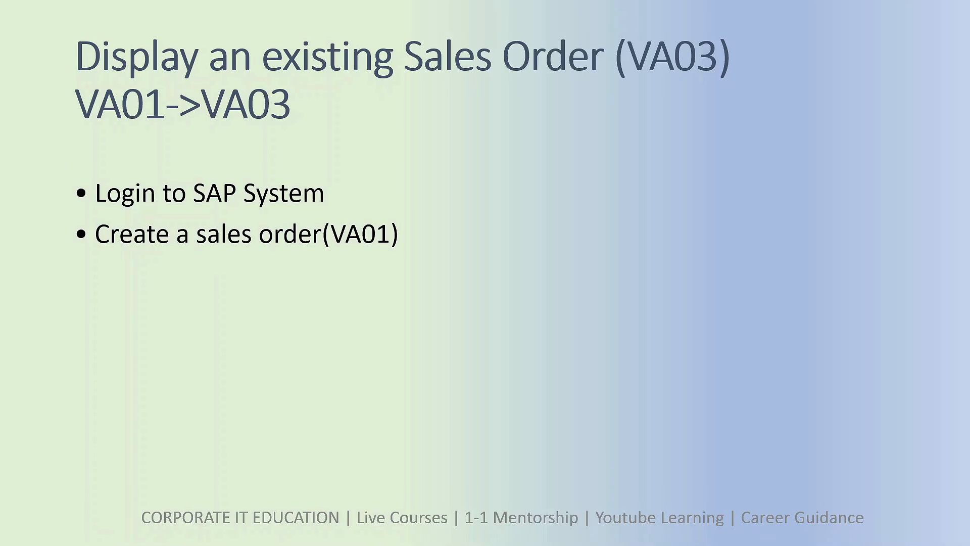
key(Right)
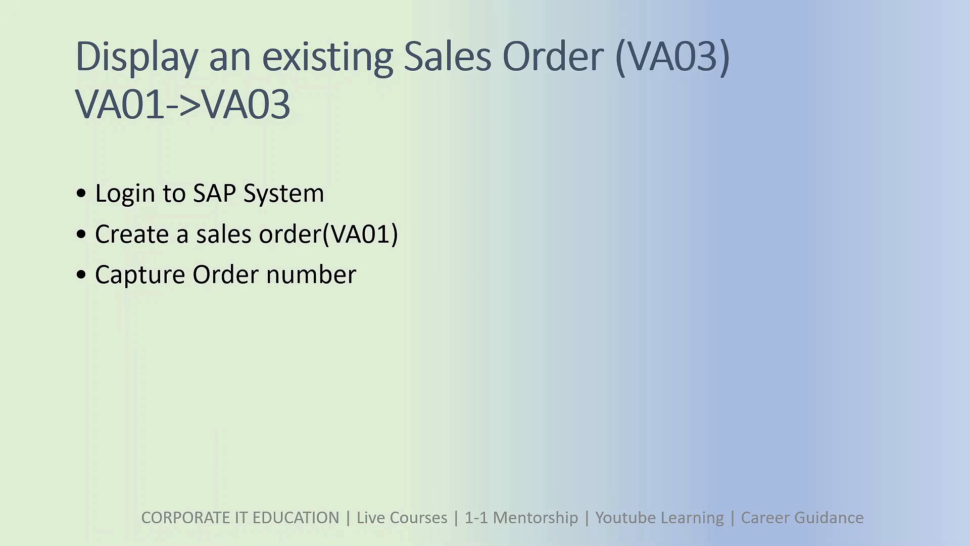
key(Right)
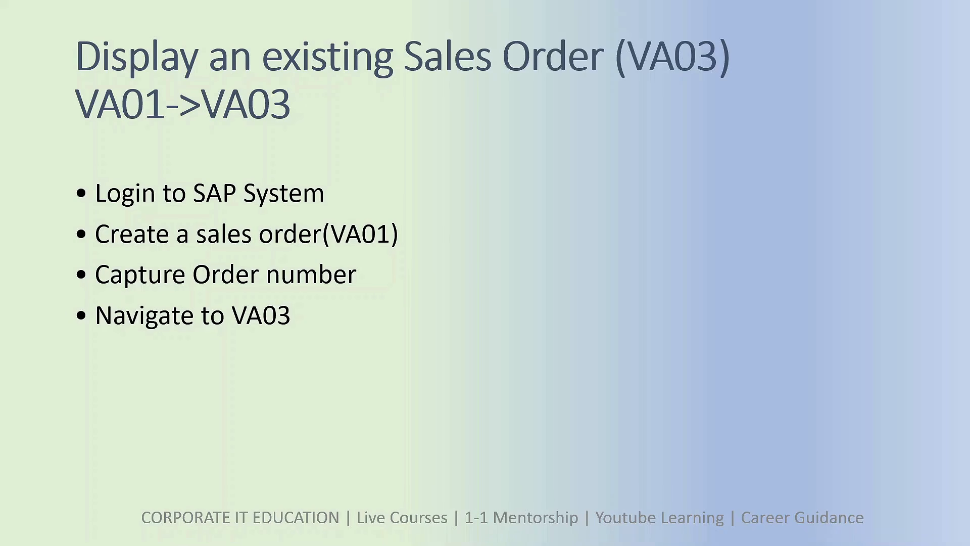
key(Right)
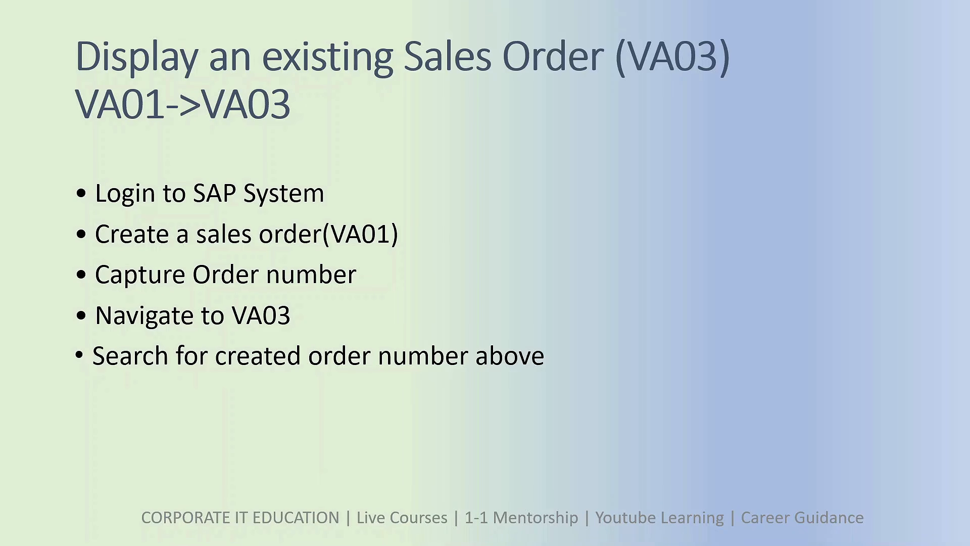
key(Right)
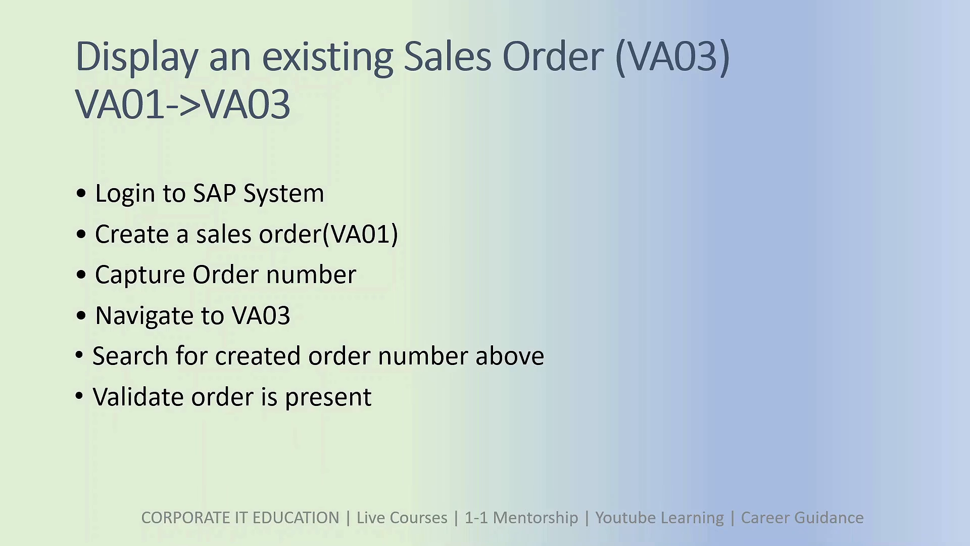
key(Right)
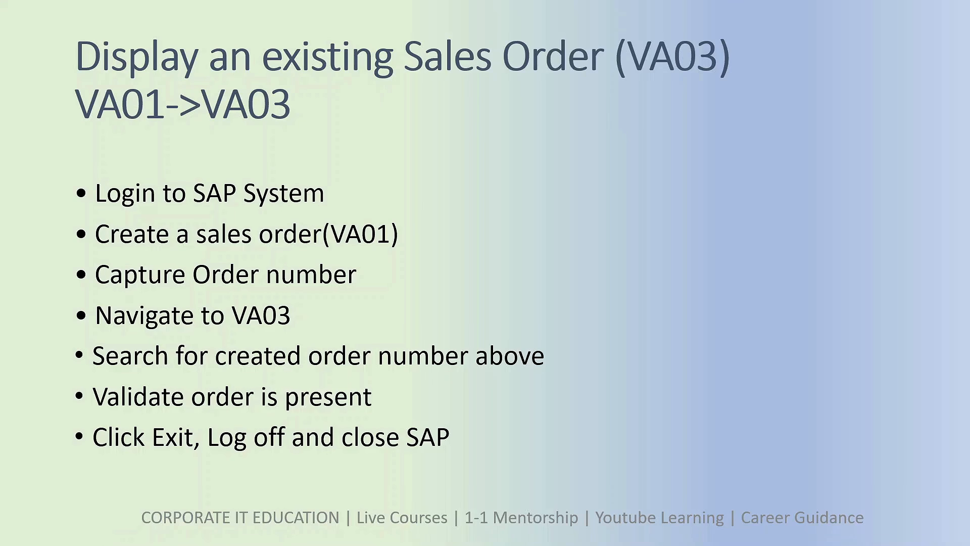
Switch to Tosca Commander and create a test case named "VA03 - Display that Order is created successfully" under TestCases
key(alt+Tab)
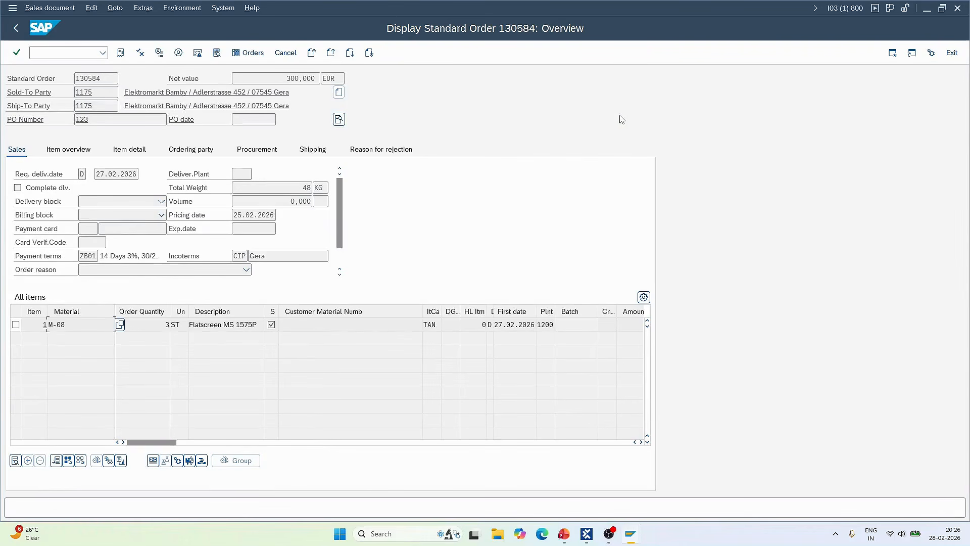
key(alt+Tab)
key(alt+Tab)
key(alt+Tab)
key(alt+Tab)
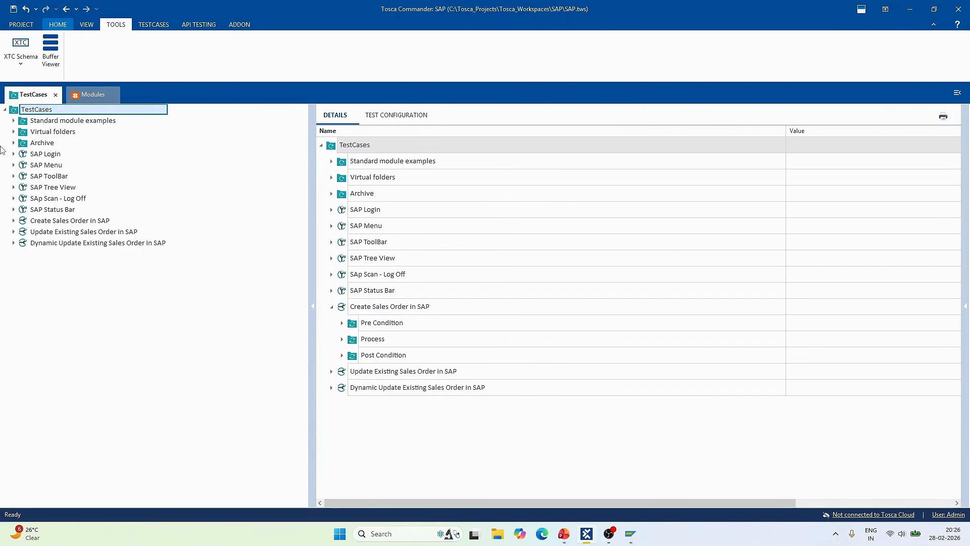
right_click(46, 107)
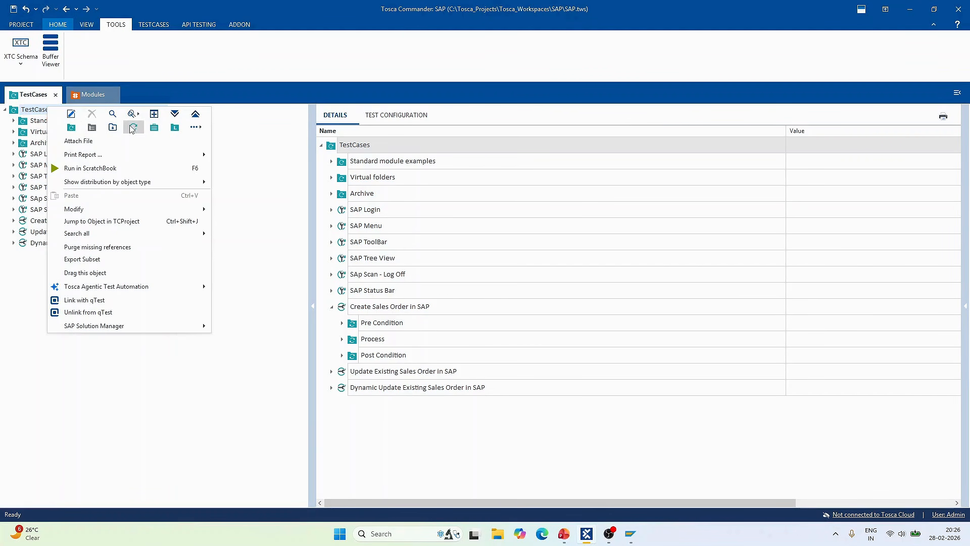
click(133, 128)
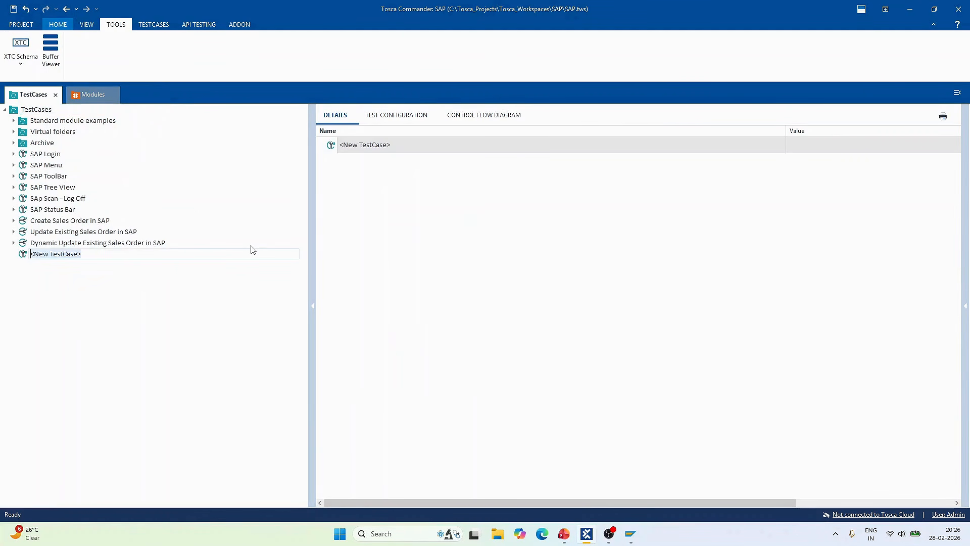
text(VA)
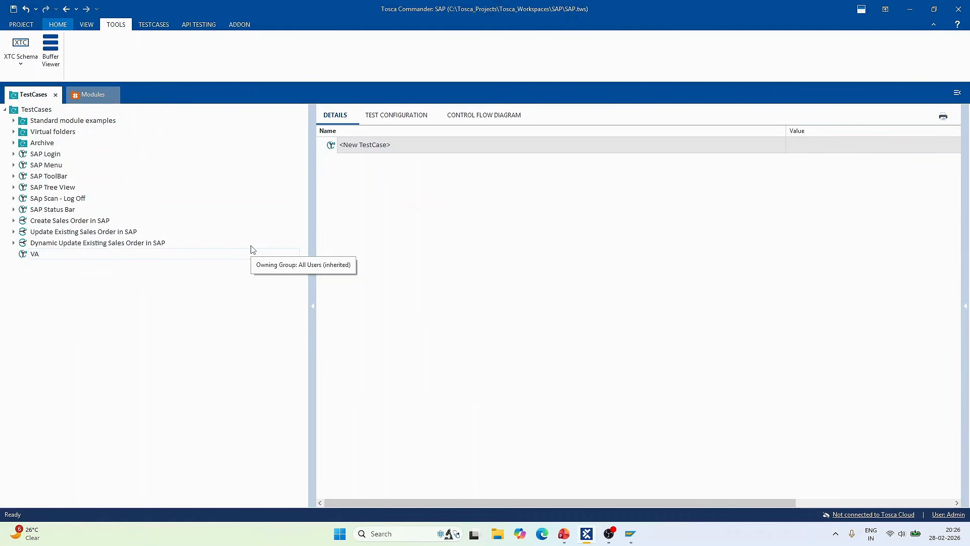
text(03 - Diplsay)
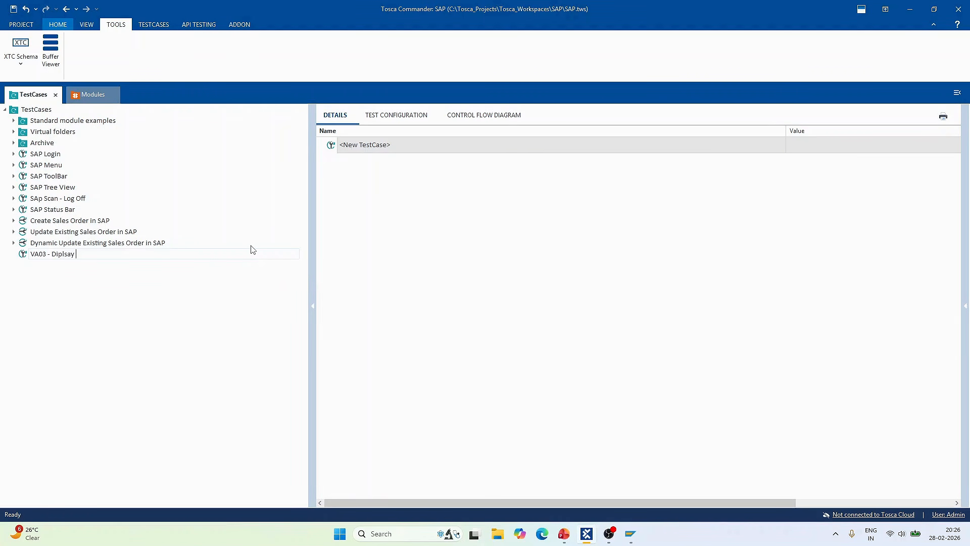
key(BackSpace)
key(BackSpace)
key(BackSpace)
key(BackSpace)
text(Display that Order is created su)
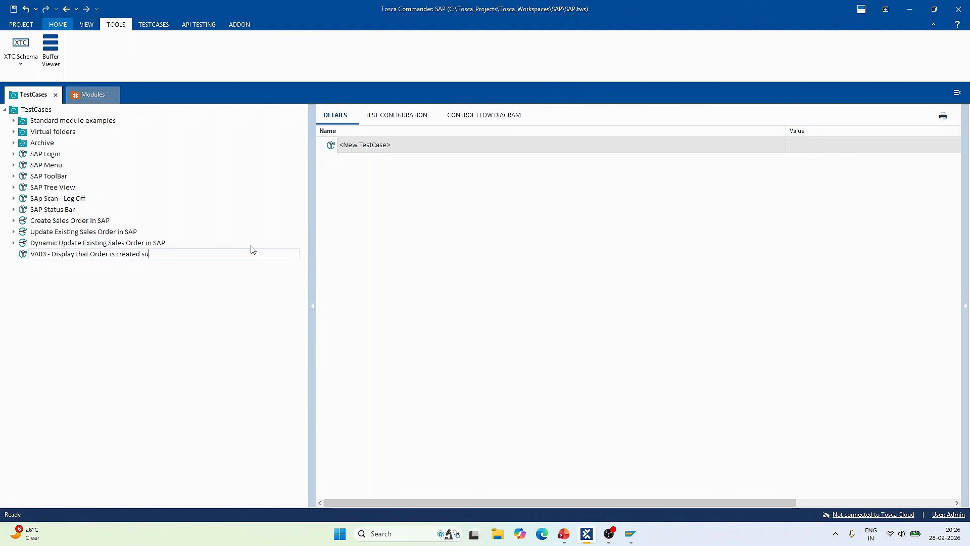
text(ccessfully)
key(Return)
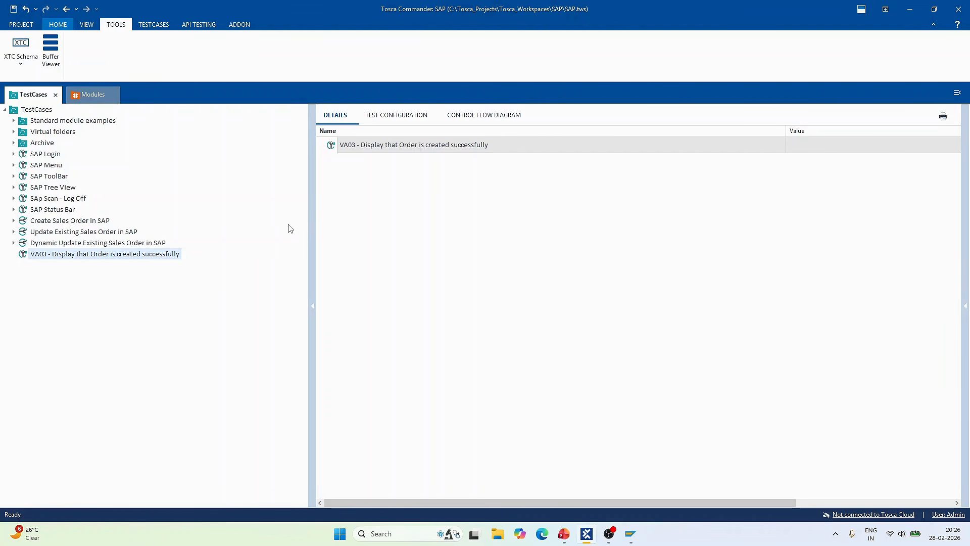
Widen the details area and add a folder named "Pre Condition" to the VA03 test case
click(244, 224)
drag(312, 197, 229, 197)
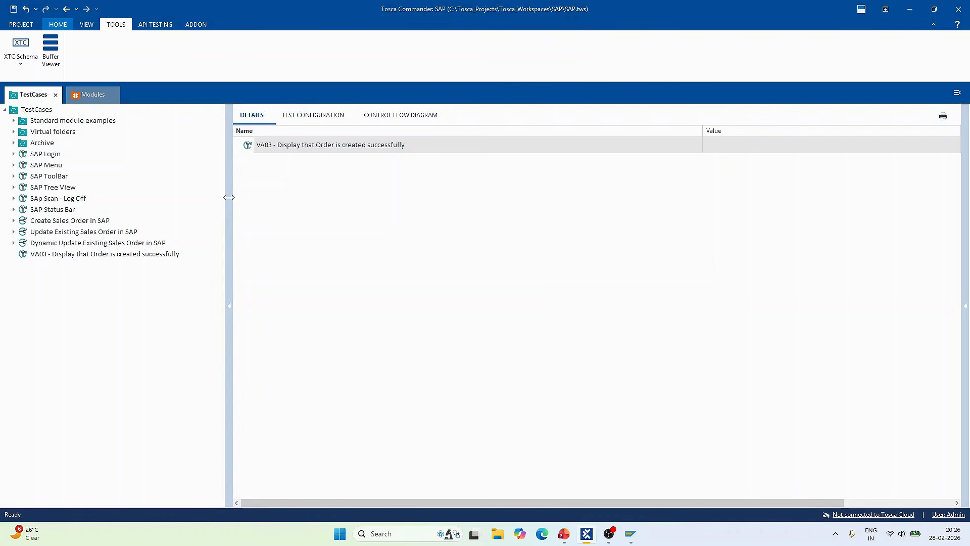
right_click(250, 149)
click(272, 167)
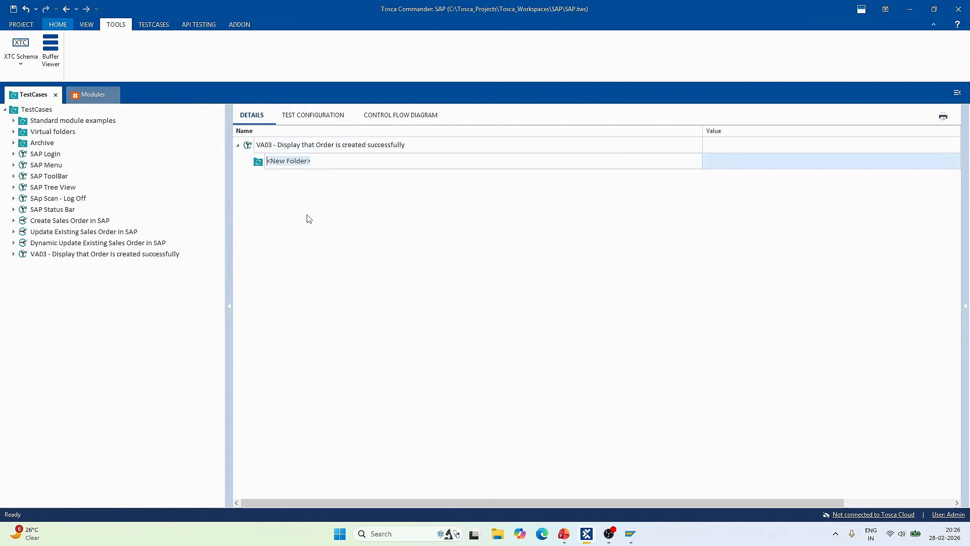
text(Pre Condition)
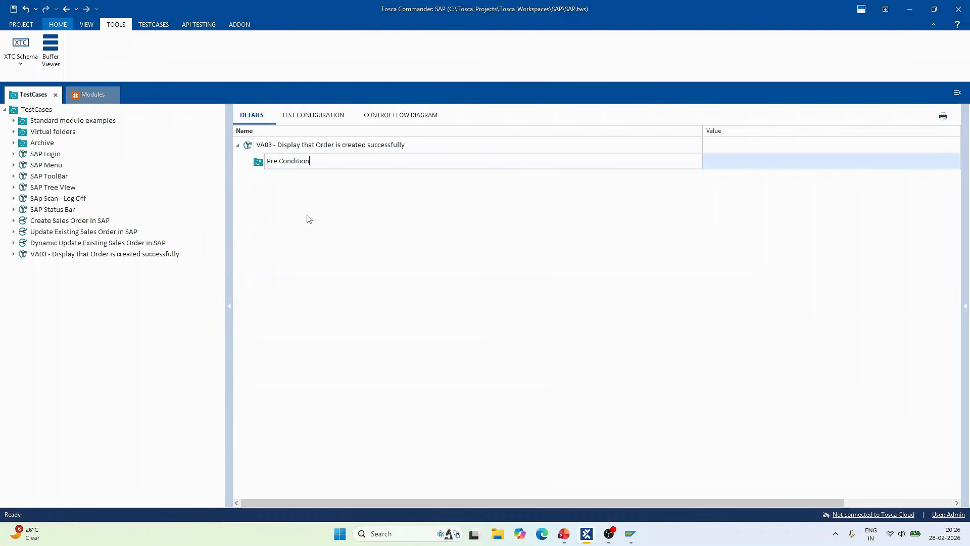
key(Return)
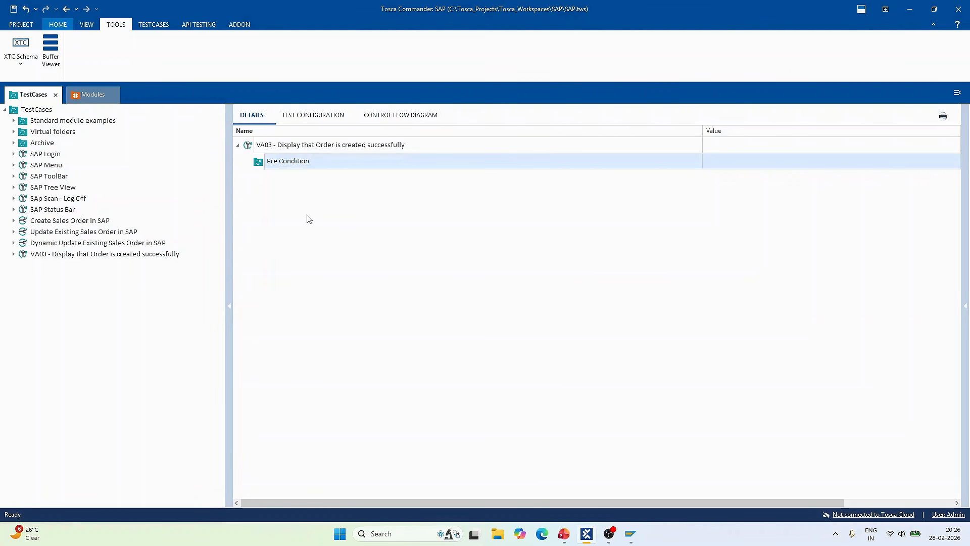
Add a second folder named "Process" to the VA03 test case
right_click(247, 146)
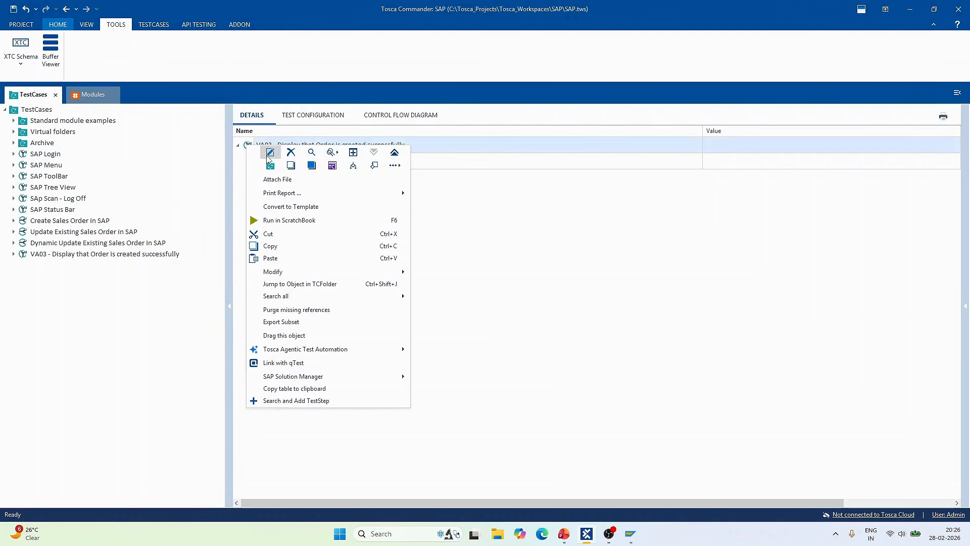
click(270, 166)
text(Pr)
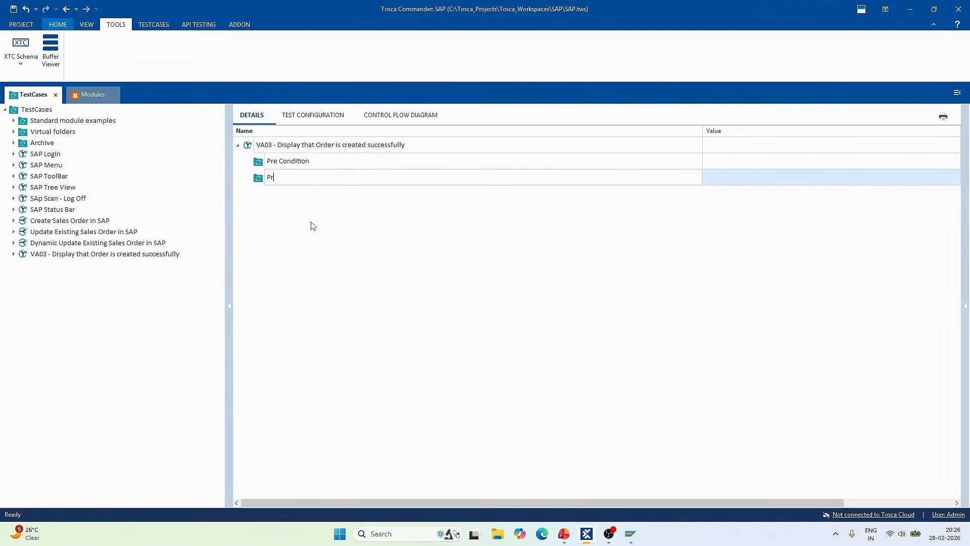
text(iocess)
key(BackSpace)
key(BackSpace)
key(BackSpace)
key(BackSpace)
key(BackSpace)
key(BackSpace)
text(ocerss)
key(Return)
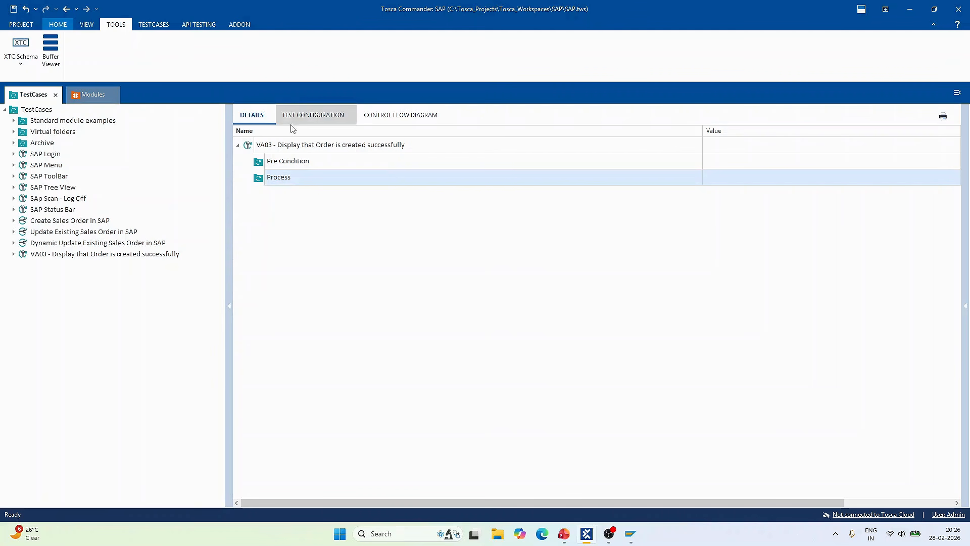
Add a third folder named "Post Condition" to the VA03 test case
right_click(292, 144)
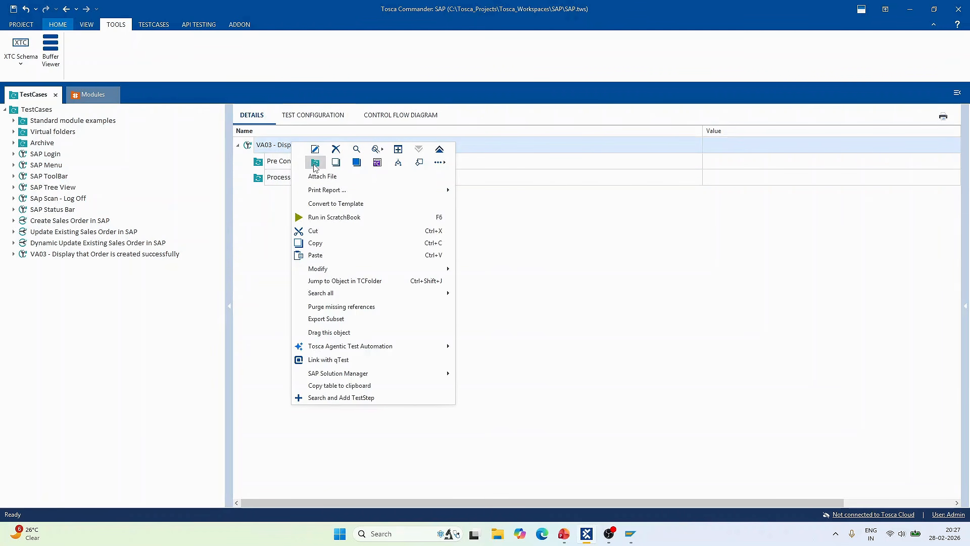
click(315, 162)
text(Post )
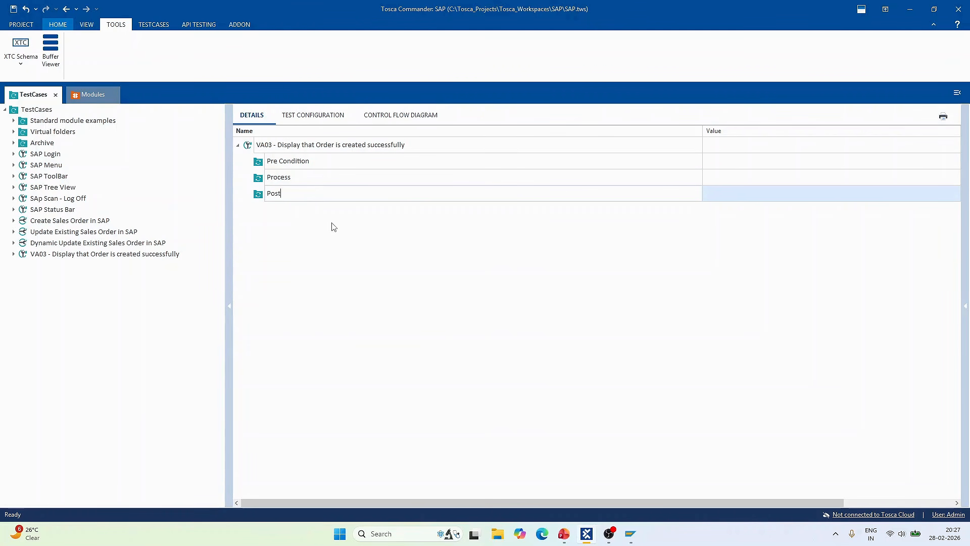
text(Condition)
key(Return)
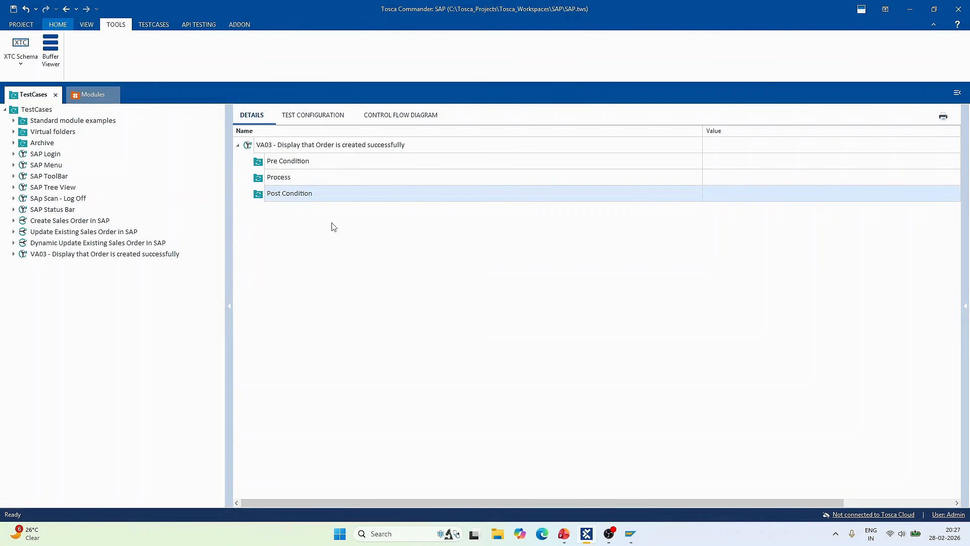
Copy the SAP Logon and SAP Login steps from the SAP Login test case into the VA03 test case's Pre Condition folder
click(40, 154)
click(278, 164)
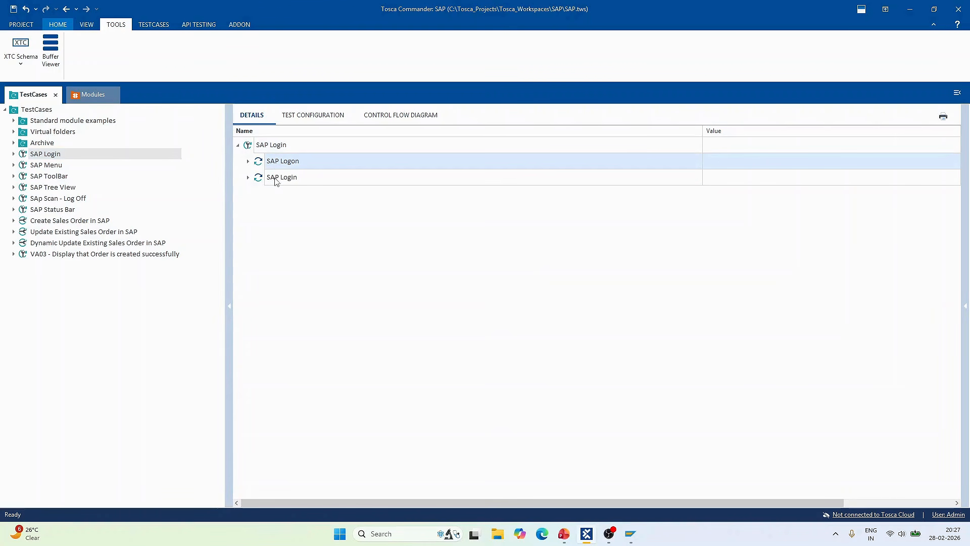
click(104, 254)
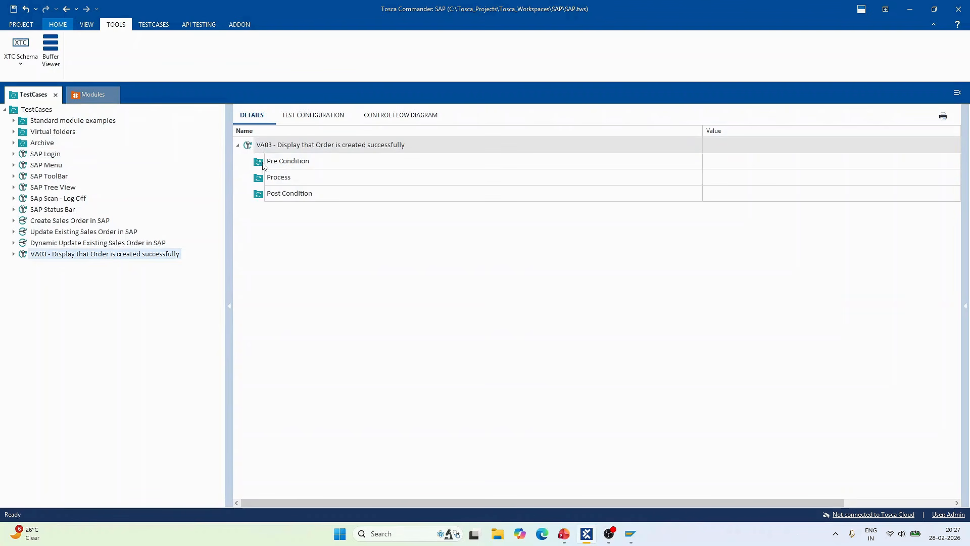
click(265, 162)
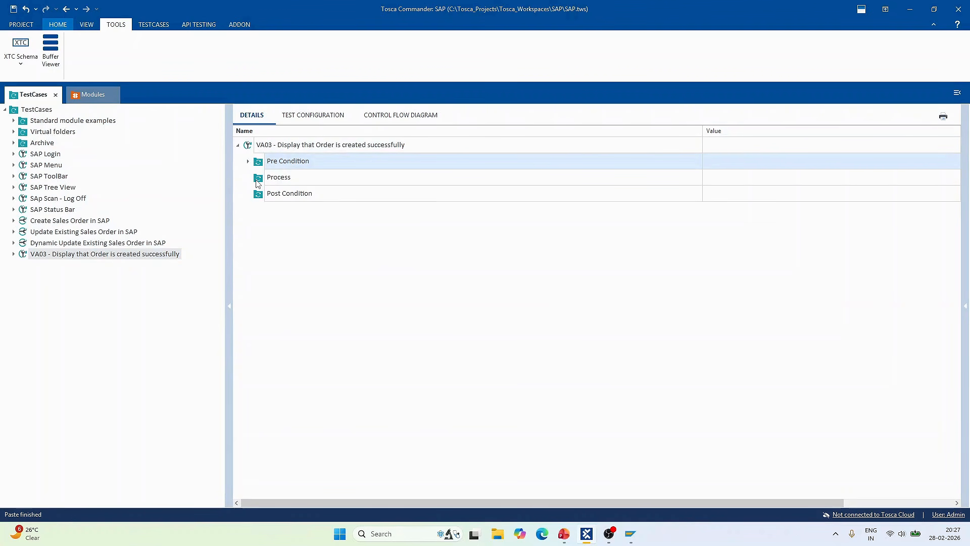
Create a subfolder named "Sales Order Creation" inside the Process folder of the VA03 test case
right_click(259, 182)
click(280, 201)
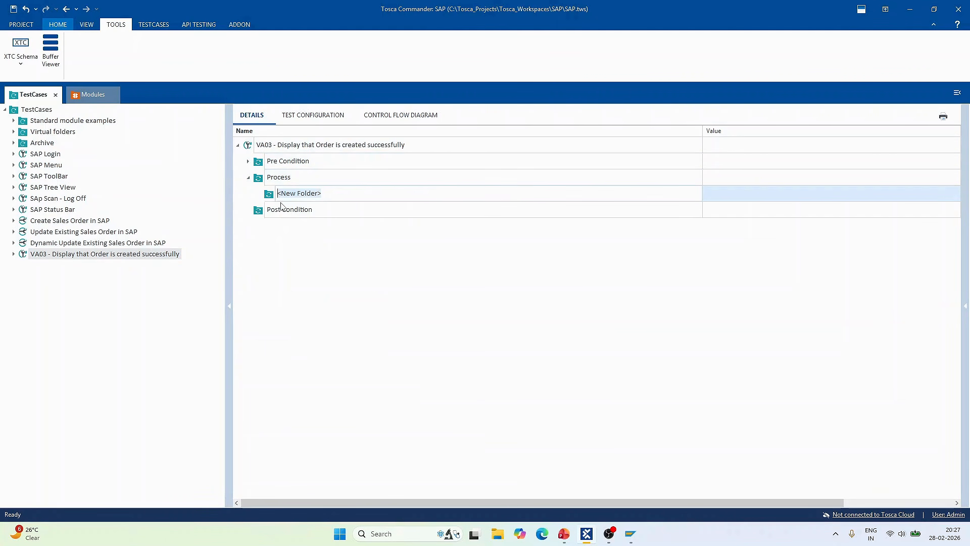
text(Sales Order Creation)
key(Return)
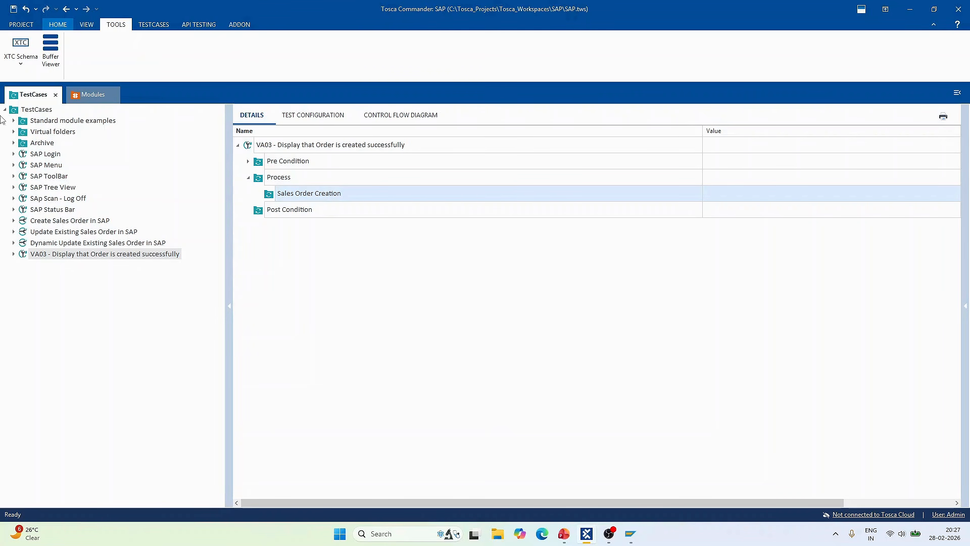
Copy all nine Process steps from the Create Sales Order in SAP test case into the VA03 test case's Sales Order Creation folder
click(62, 224)
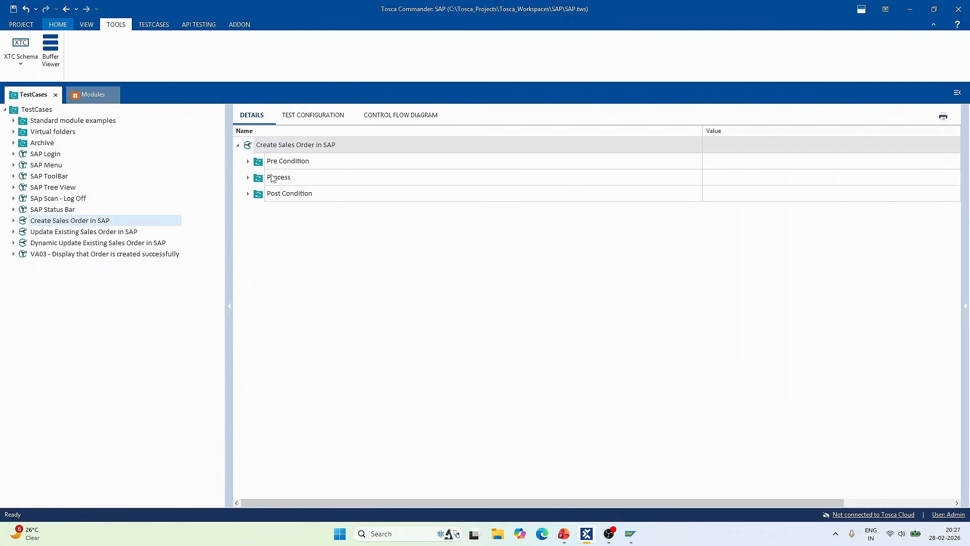
click(247, 177)
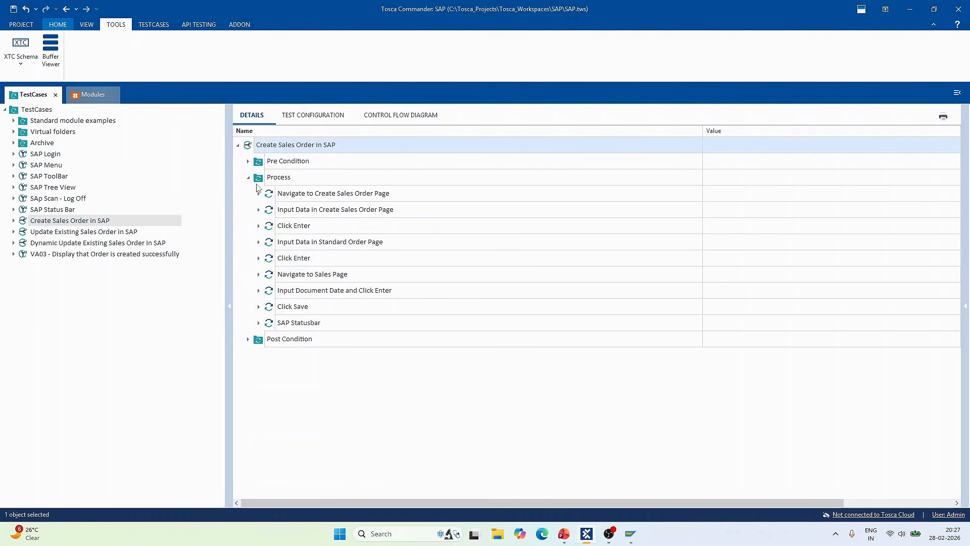
click(283, 197)
drag(271, 217, 278, 323)
key(ctrl+c)
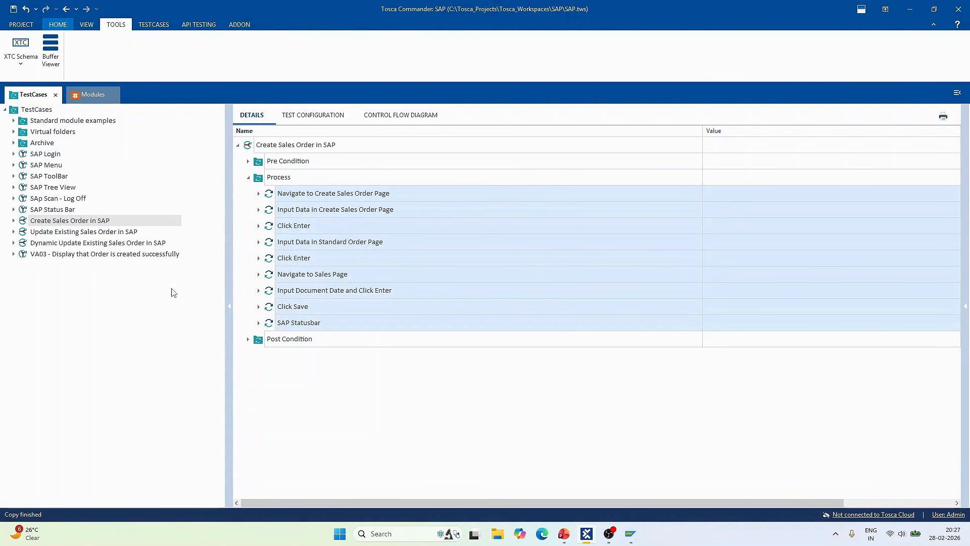
click(87, 254)
click(231, 308)
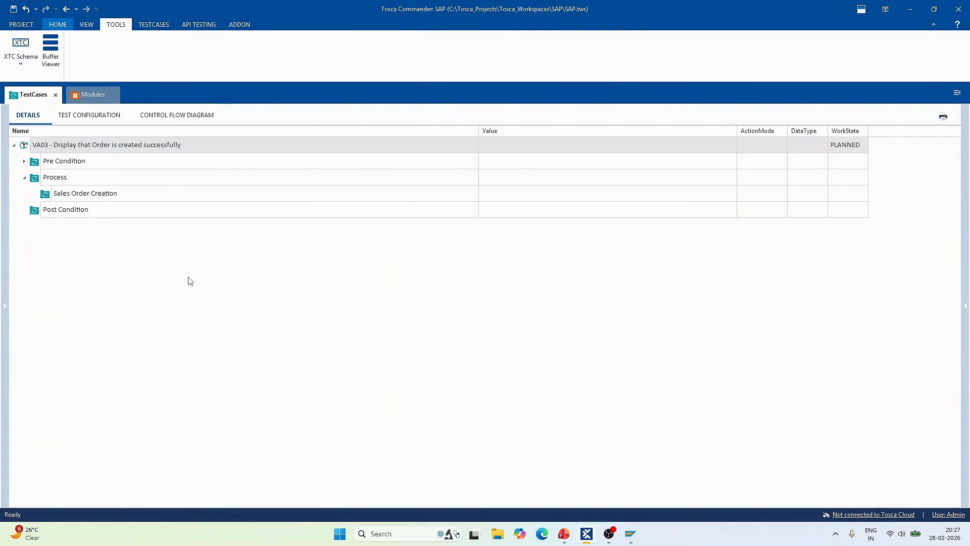
click(80, 195)
key(ctrl+v)
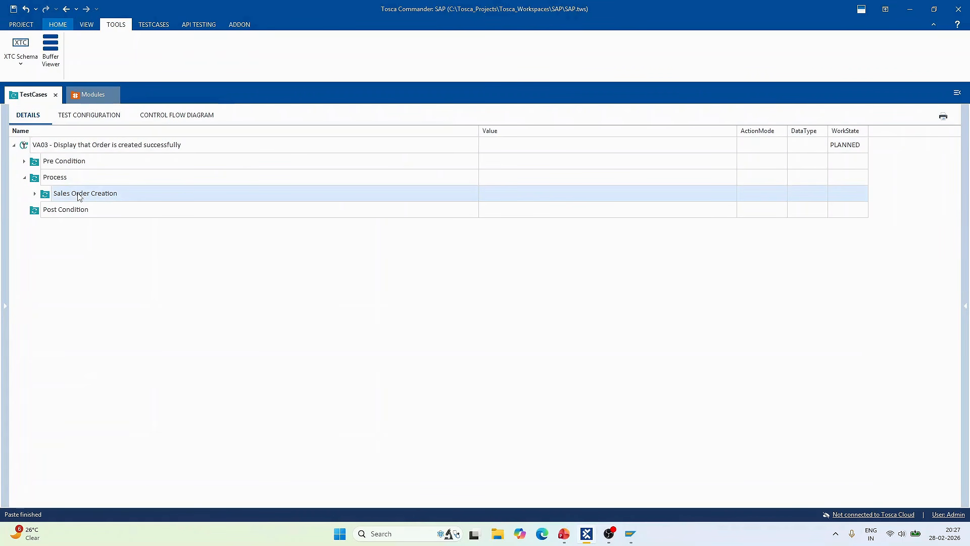
click(35, 193)
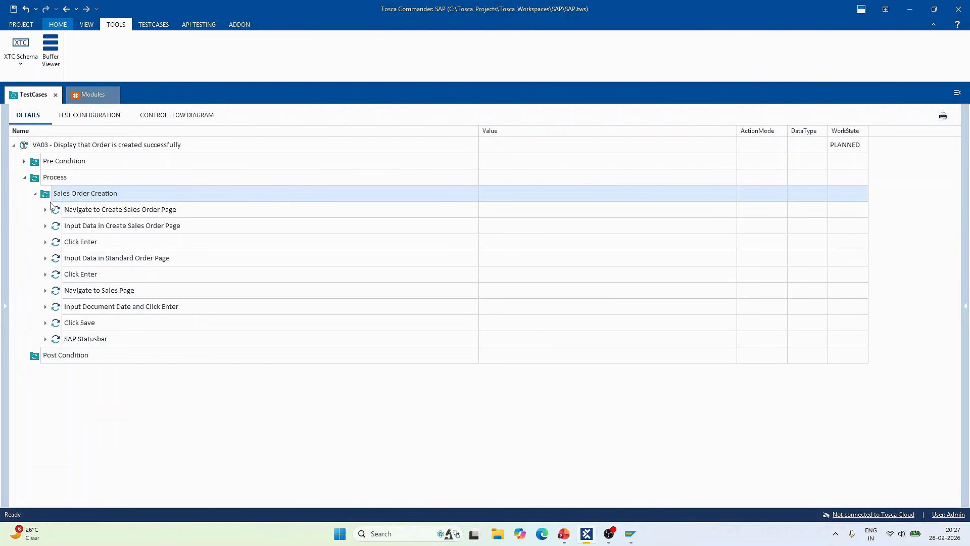
Review the input values of the copied Sales Order Creation steps, from Navigate to Create Sales Order Page through Input Document Date and Click Enter
click(47, 209)
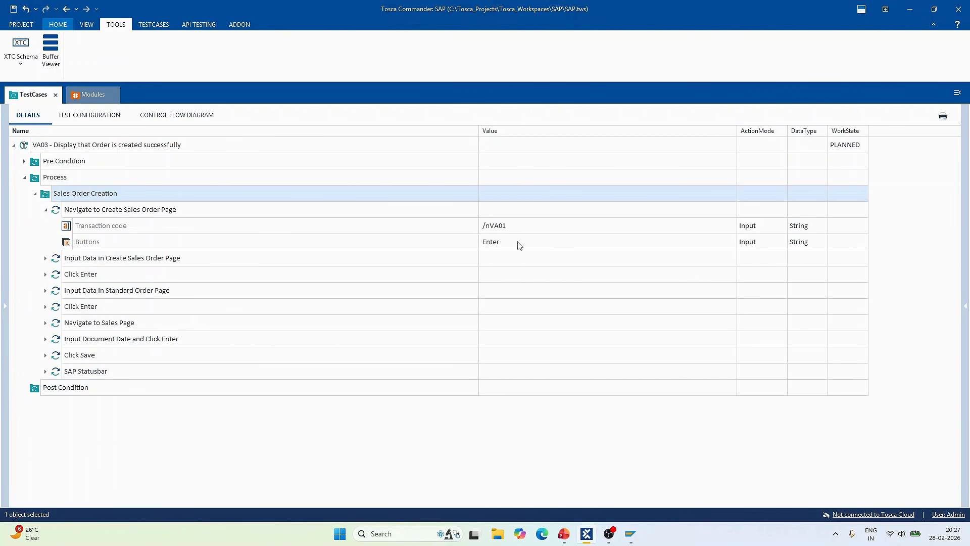
click(46, 258)
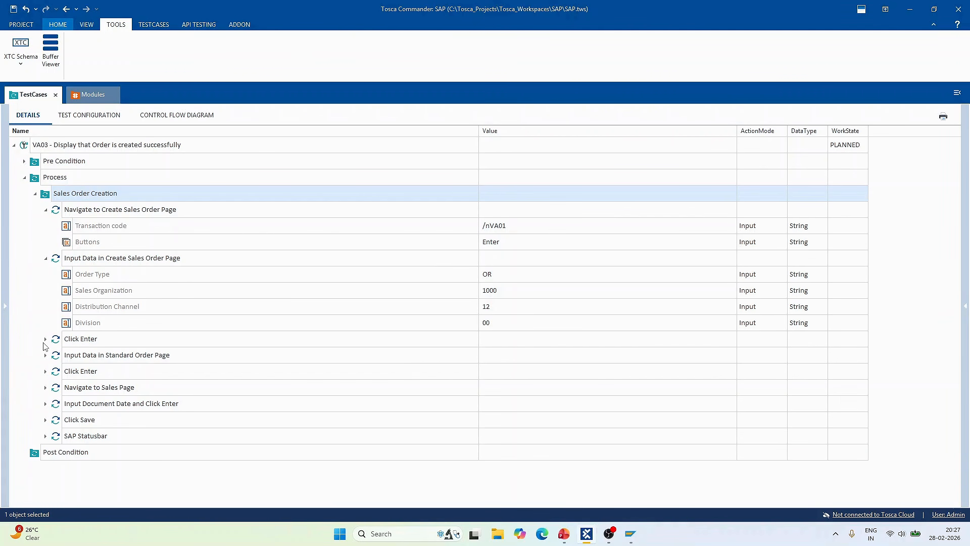
click(46, 339)
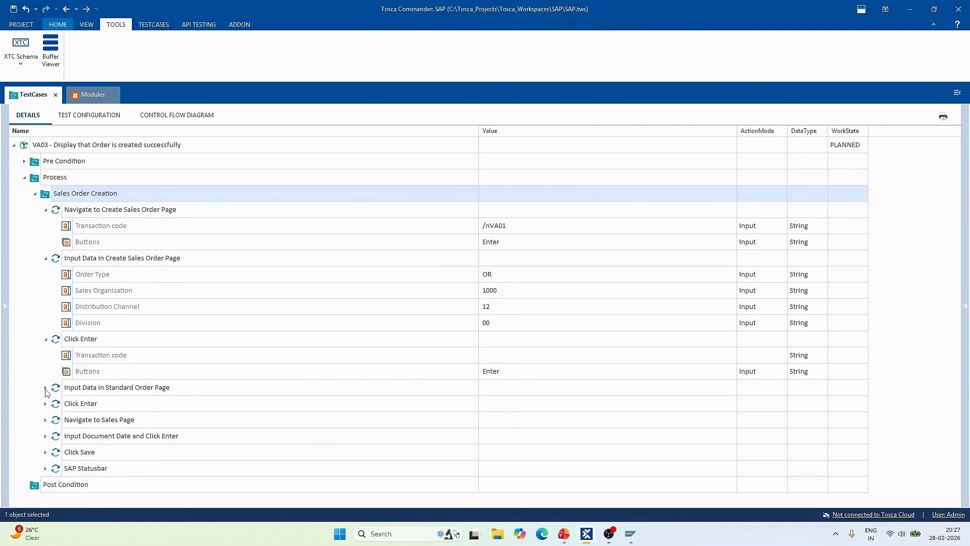
click(45, 388)
scroll(196, 361, down, 2)
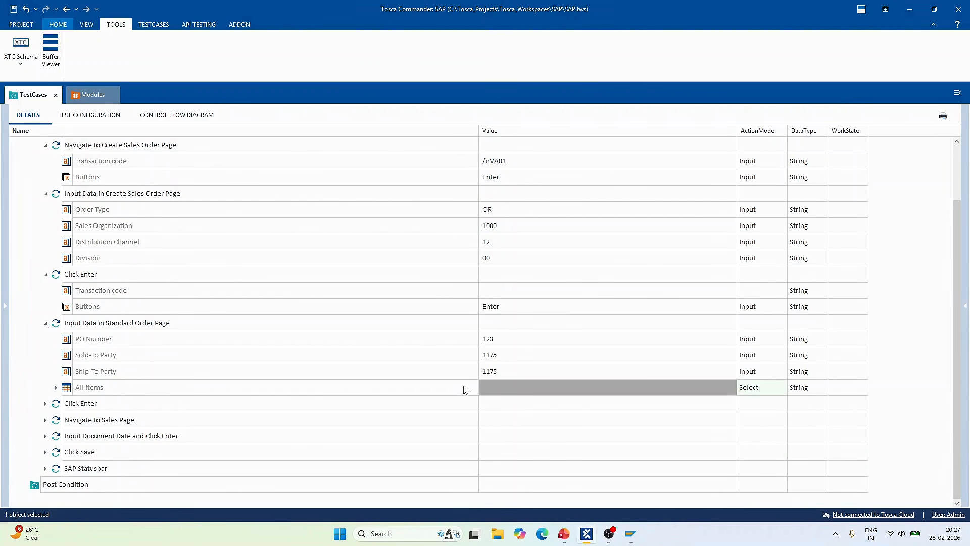
click(45, 404)
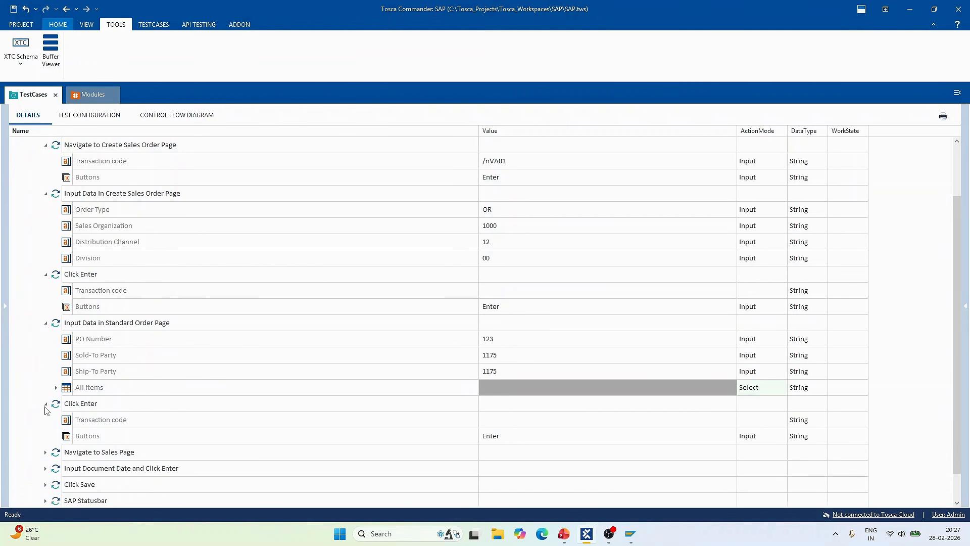
scroll(191, 376, down, 1)
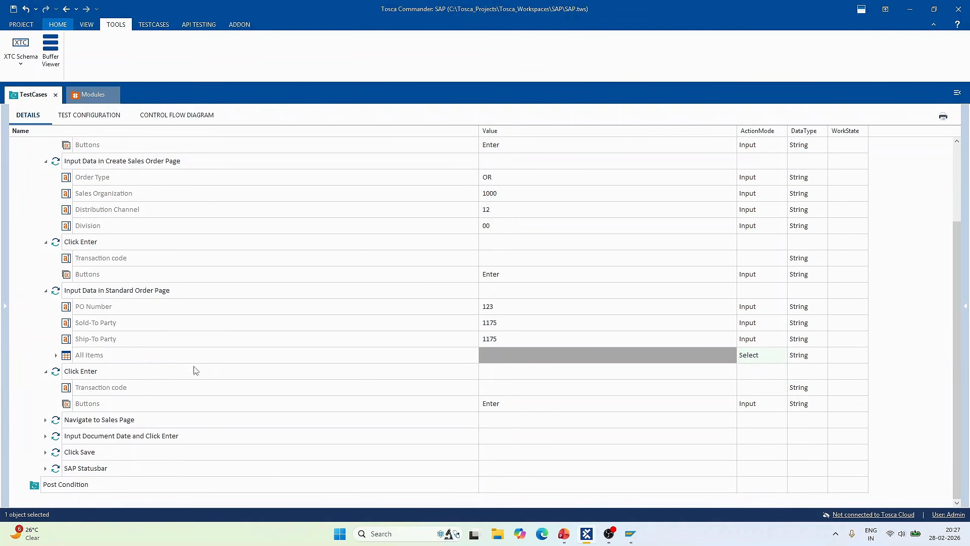
click(45, 420)
scroll(44, 440, down, 1)
click(45, 435)
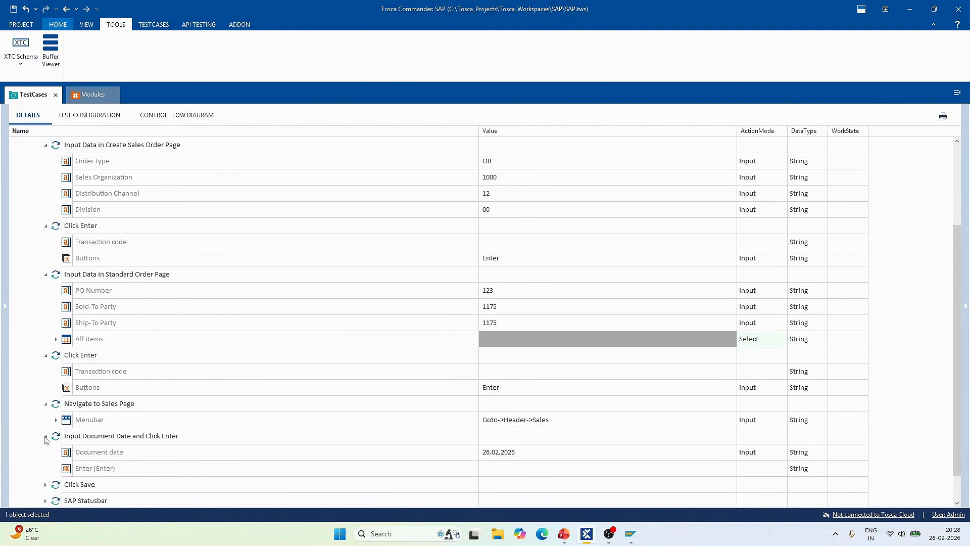
Set the Document date value in the Input Document Date and Click Enter step to 05.03.2026
scroll(261, 374, down, 1)
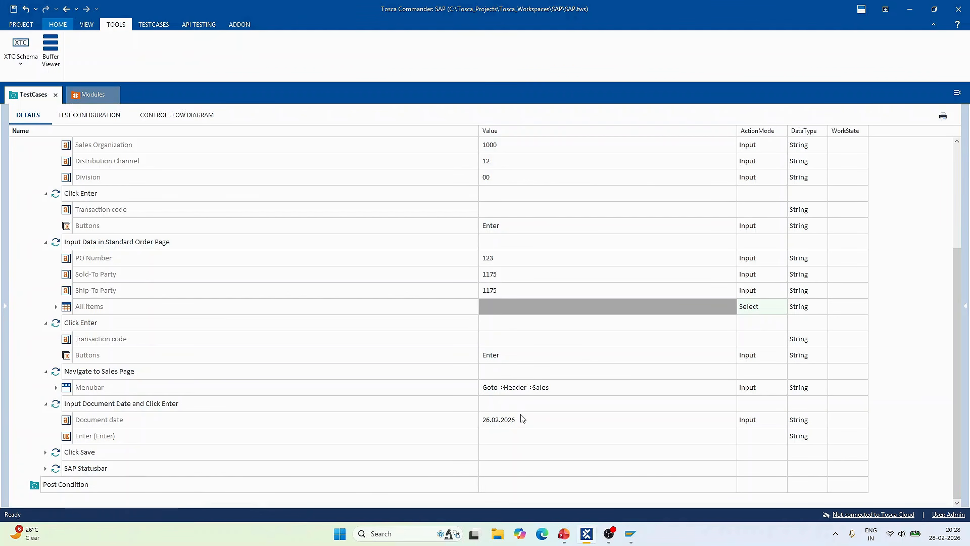
click(490, 427)
click(495, 423)
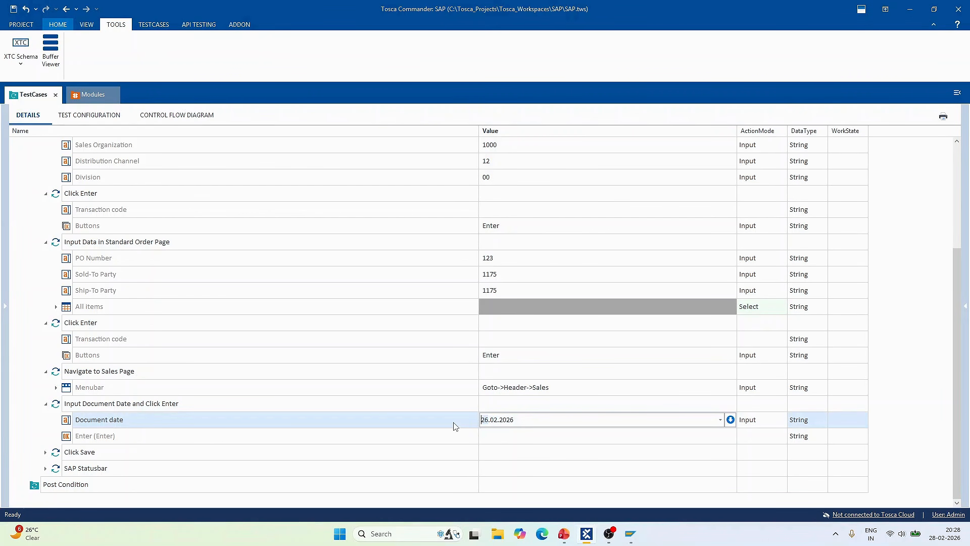
text(05)
key(BackSpace)
text(3)
key(Return)
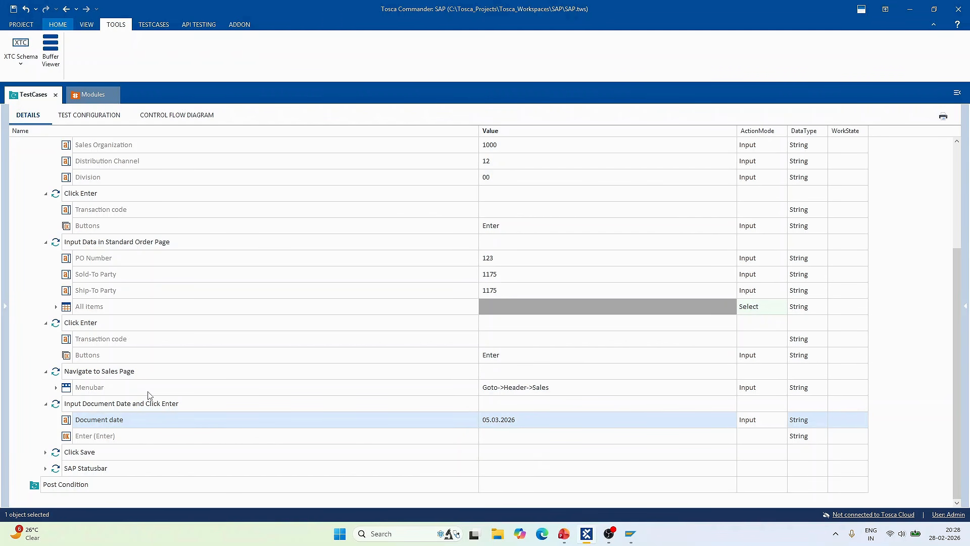
Run the Sales Order Creation folder in ScratchBook and check the resulting status message in SAP
scroll(147, 397, up, 3)
right_click(46, 196)
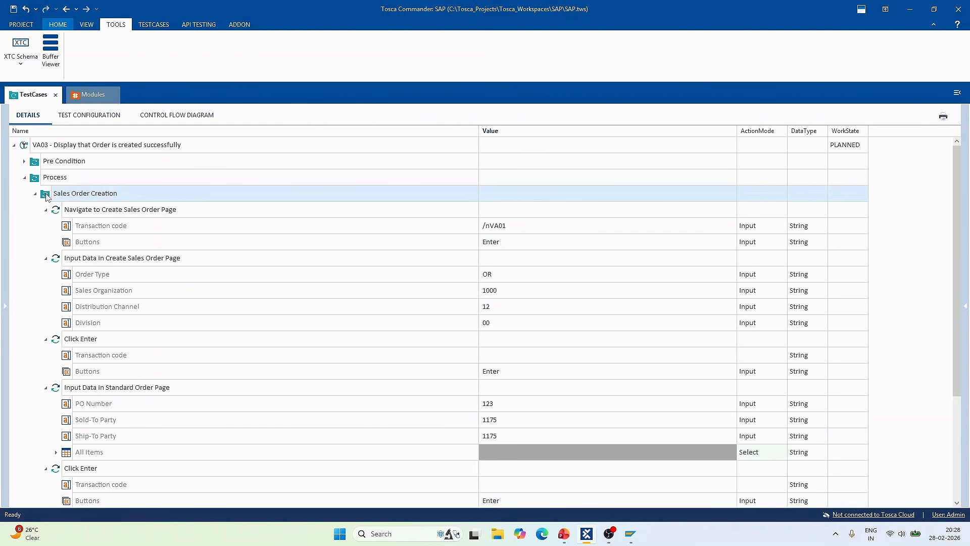
click(89, 241)
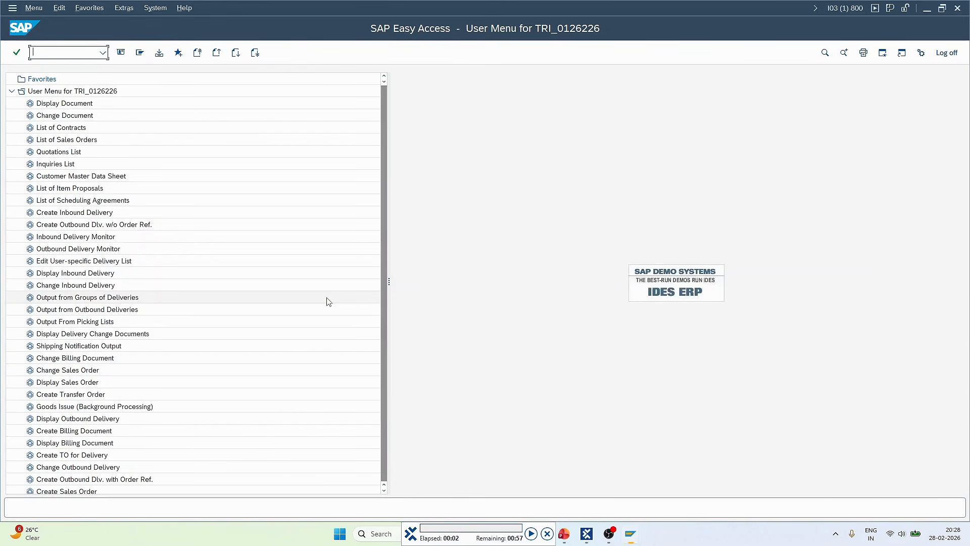
click(531, 534)
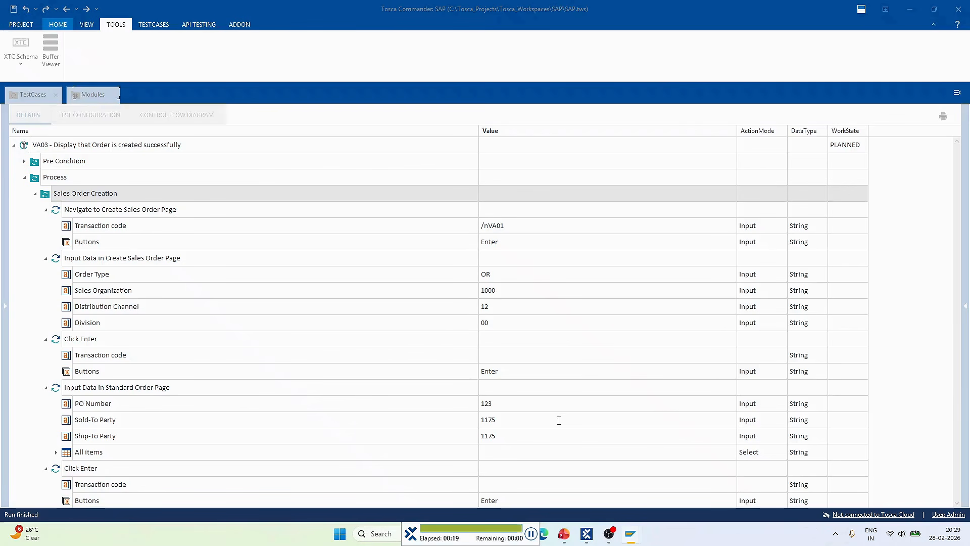
key(alt+Tab)
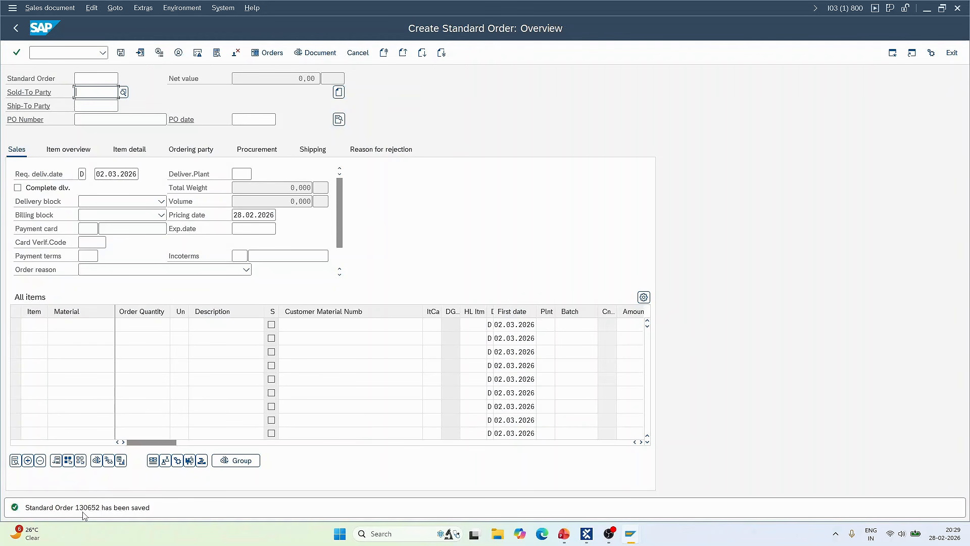
key(alt+Tab)
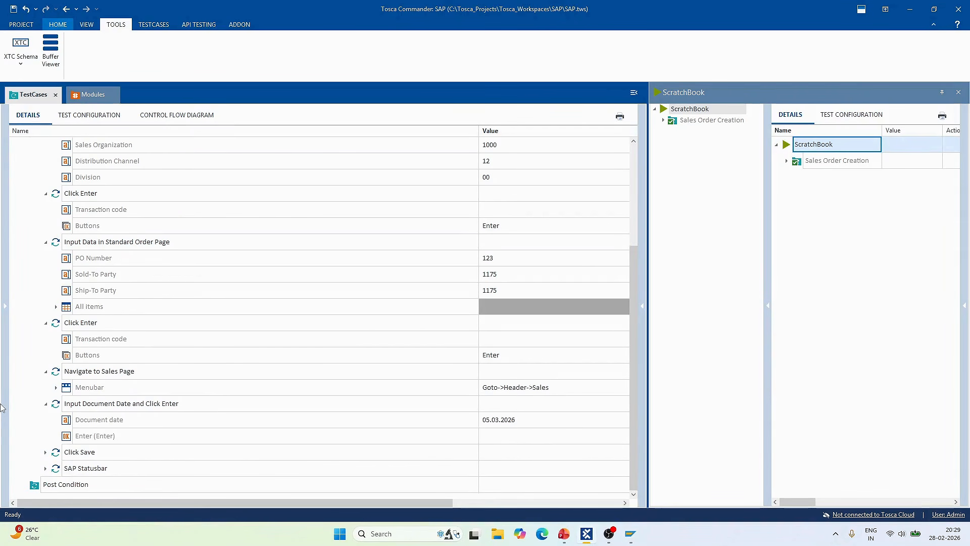
Close the ScratchBook and compare the SAP Statusbar step's message verification with the status message in SAP
click(45, 469)
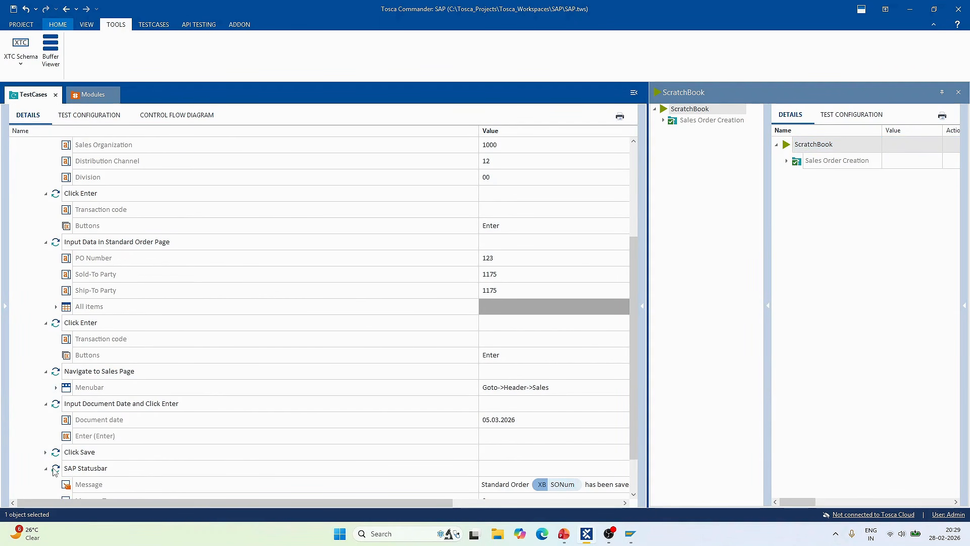
click(959, 92)
scroll(589, 350, down, 1)
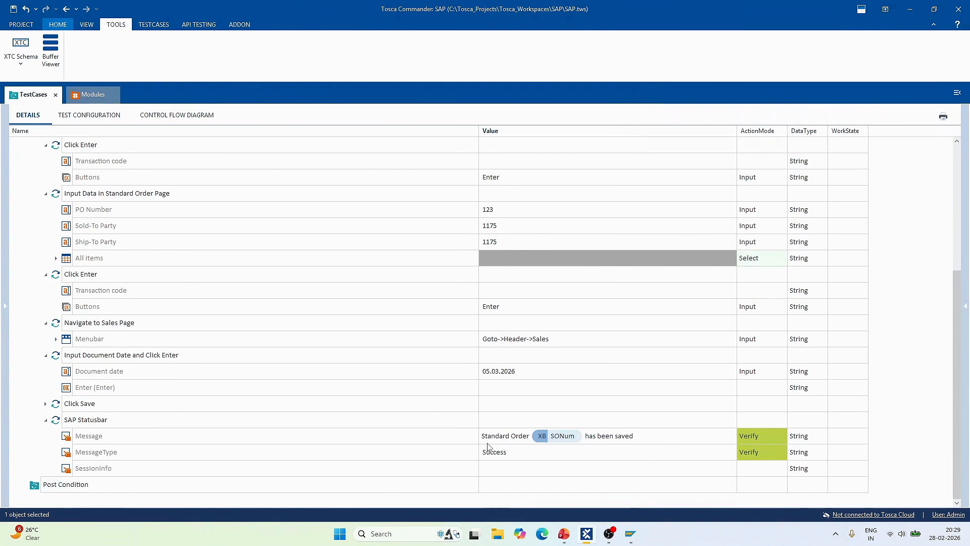
key(alt+Tab)
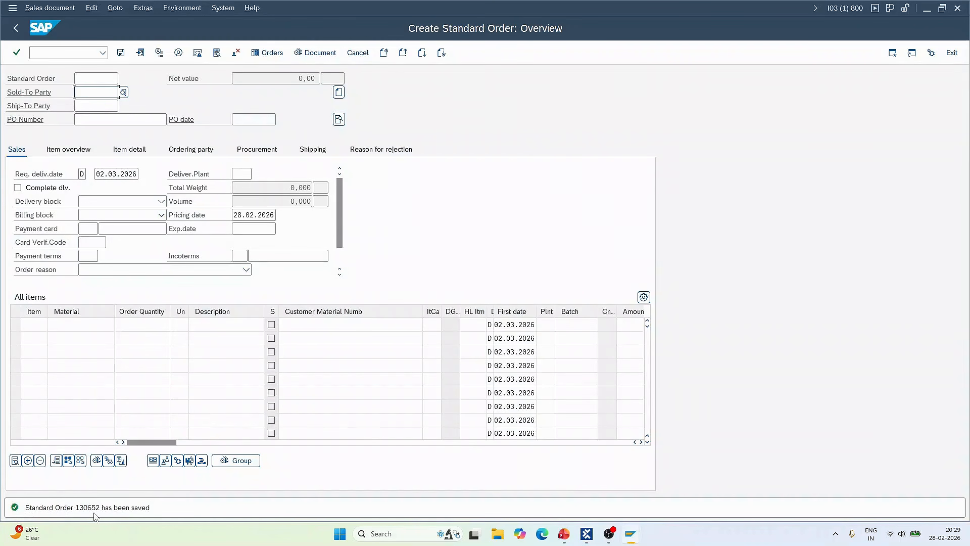
key(alt+Tab)
key(alt+Tab)
key(alt+Tab)
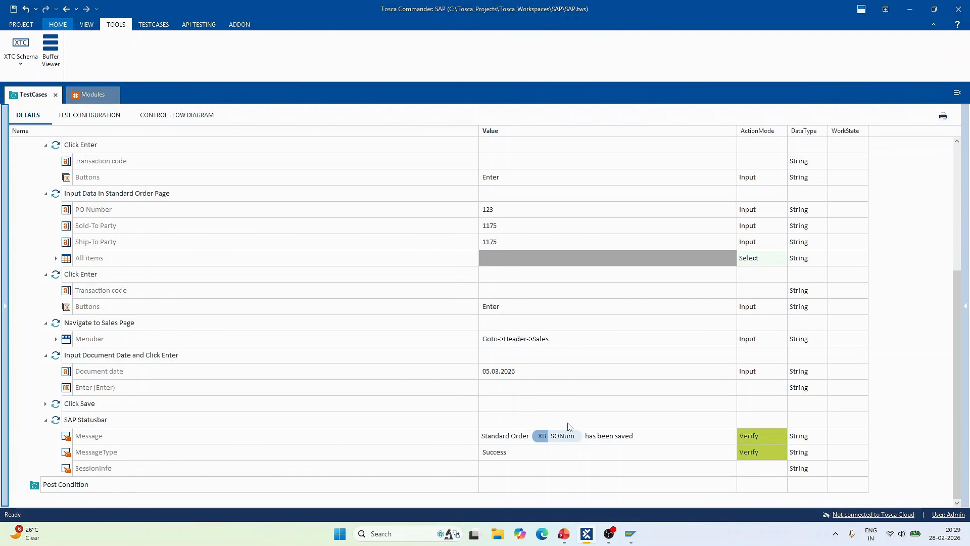
mouse_move(559, 411)
mouse_down()
mouse_move(547, 454)
mouse_move(587, 418)
mouse_move(535, 411)
mouse_up()
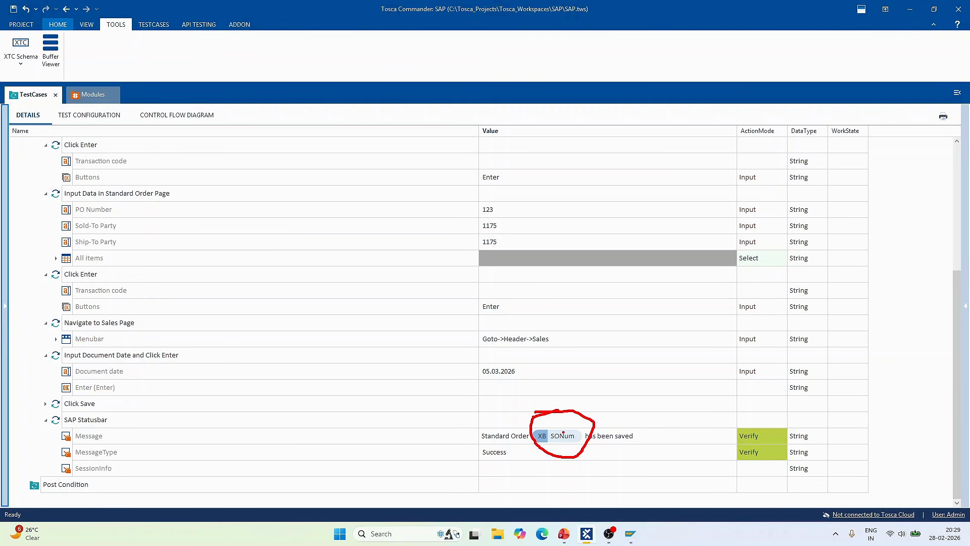
drag(563, 433, 622, 324)
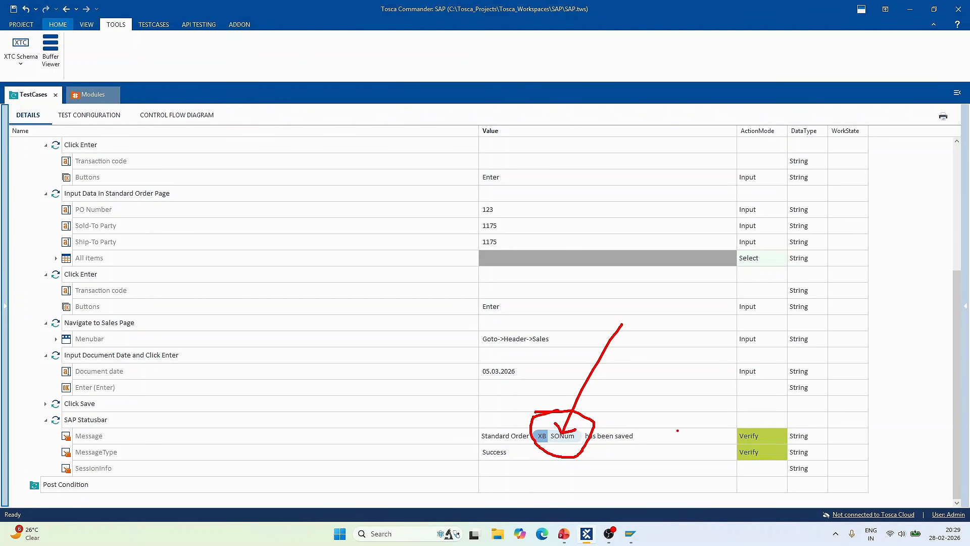
mouse_move(761, 412)
mouse_down()
mouse_move(781, 448)
mouse_move(741, 418)
mouse_up()
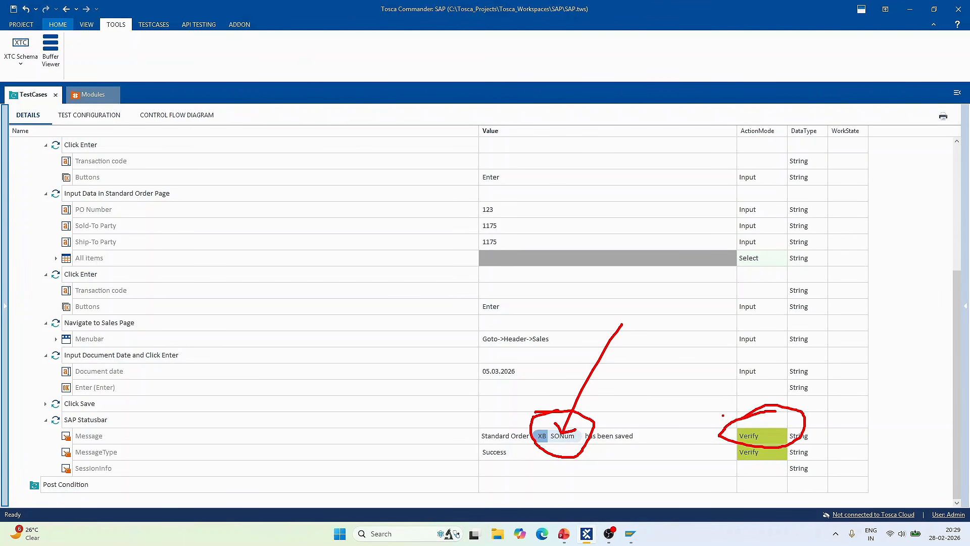
key(Escape)
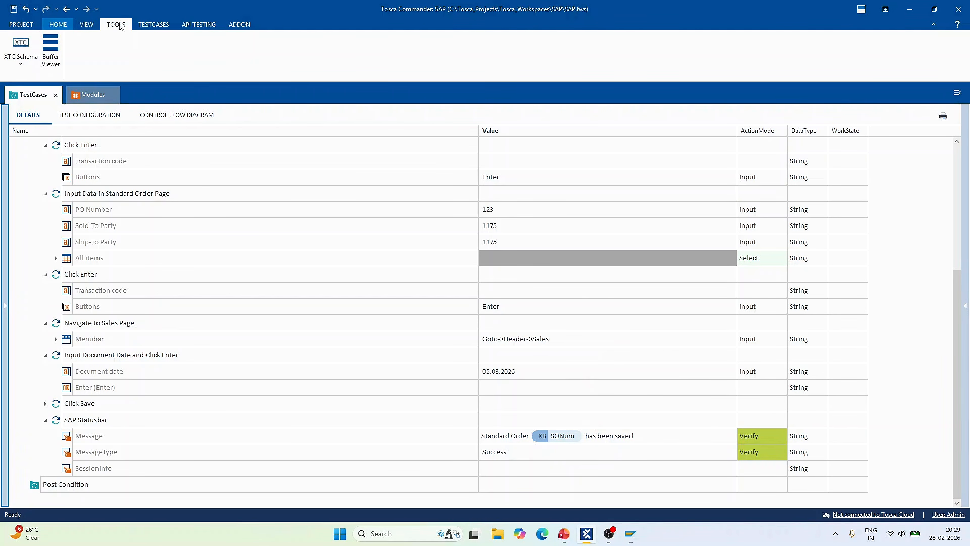
Look up the SONum buffer in the Buffer Viewer, compare its value with the order number in SAP, and close the viewer
click(51, 50)
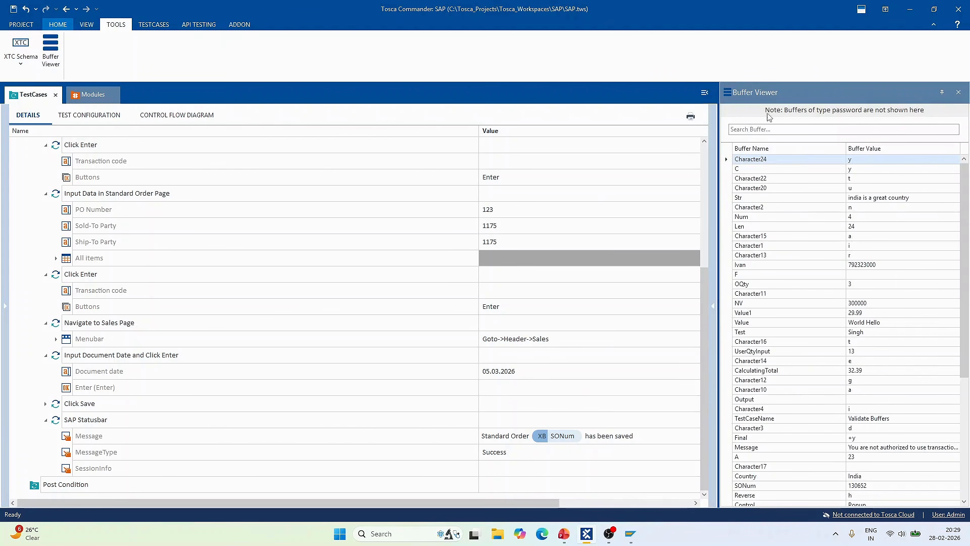
click(764, 129)
text(SONum)
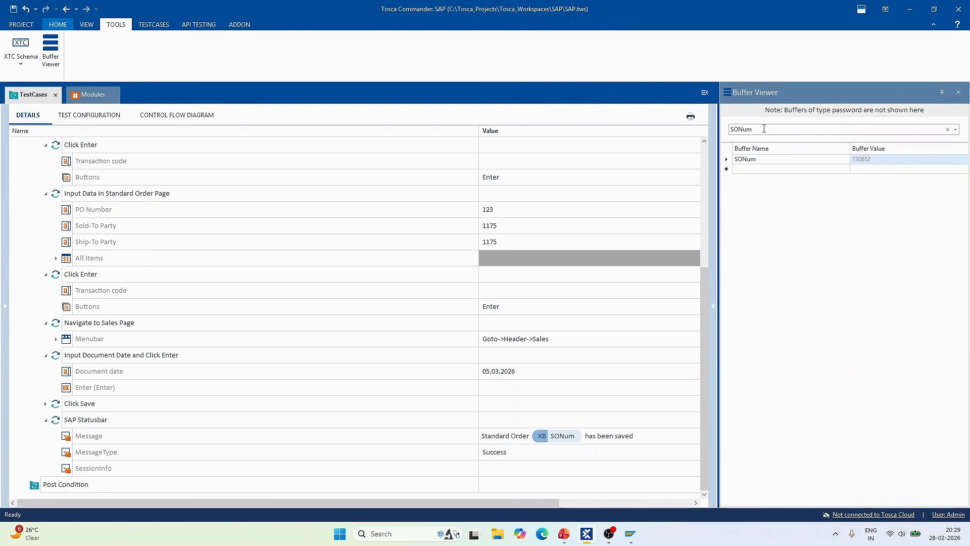
key(alt+Tab)
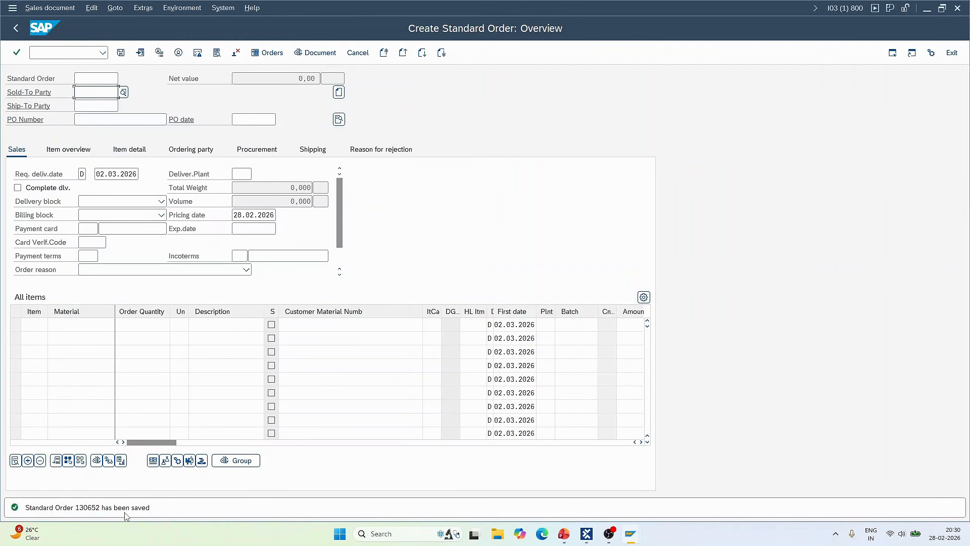
key(alt+Tab)
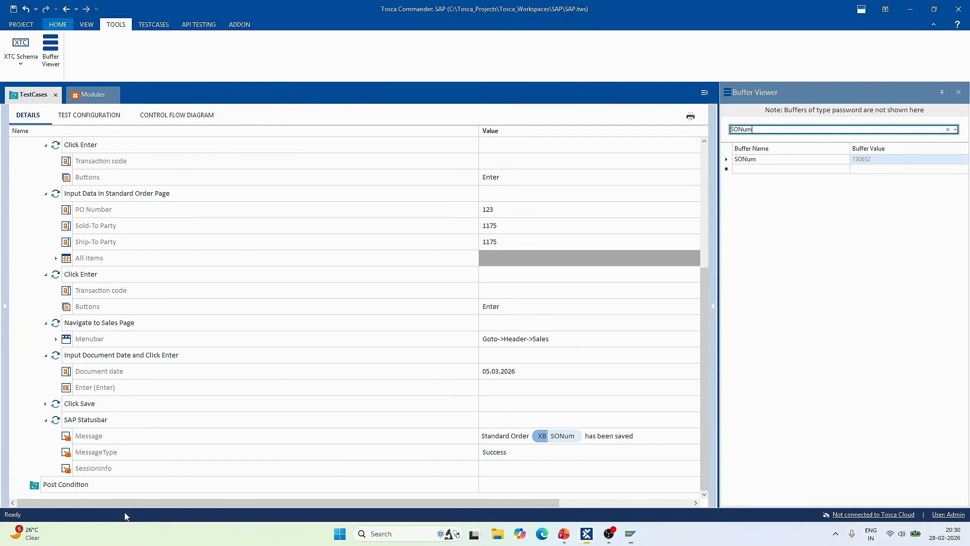
click(959, 92)
Collapse the Sales Order Creation folder and switch to the SAP Create Standard Order window
scroll(51, 260, up, 4)
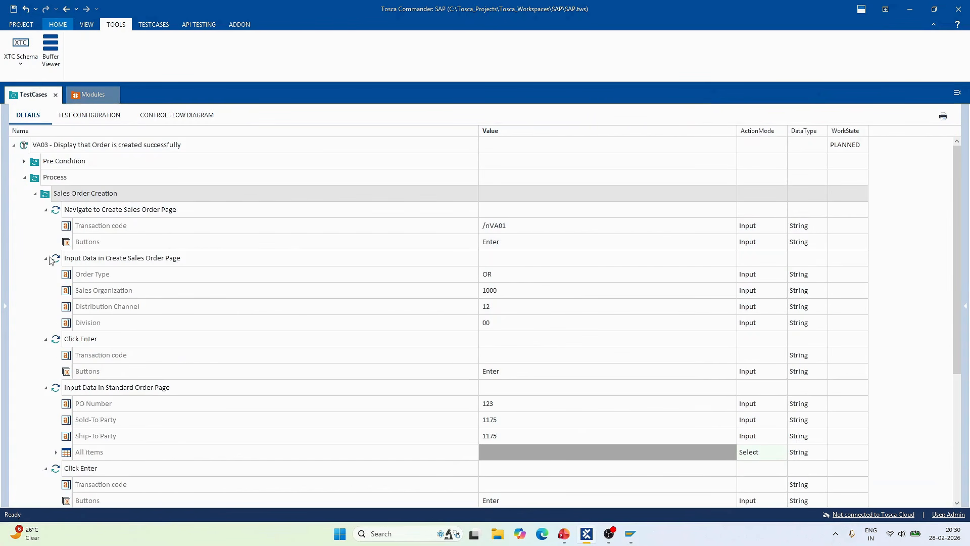
click(34, 194)
key(alt+Tab)
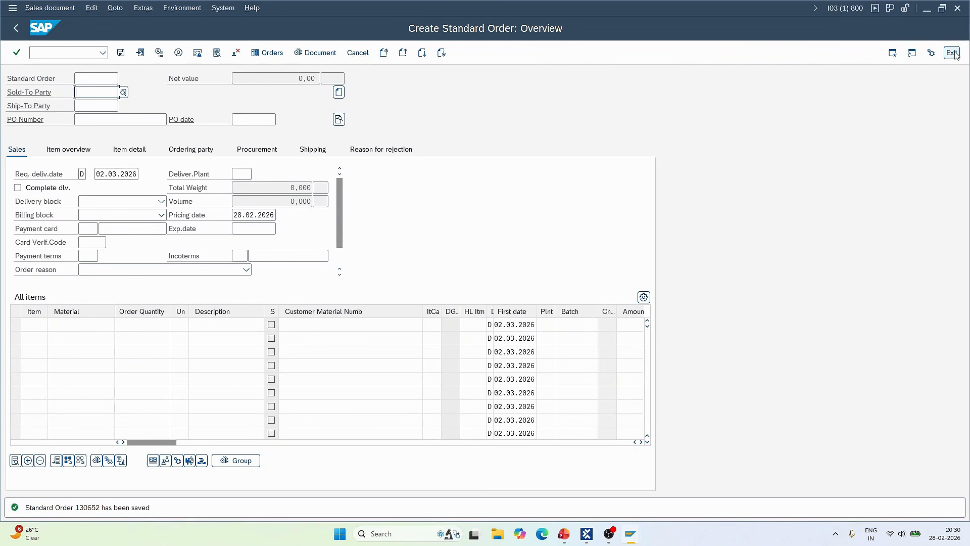
Switch to Tosca Commander, add the Exit module to the Process folder as a test step, and name it "Click on Exit"
key(alt+Tab)
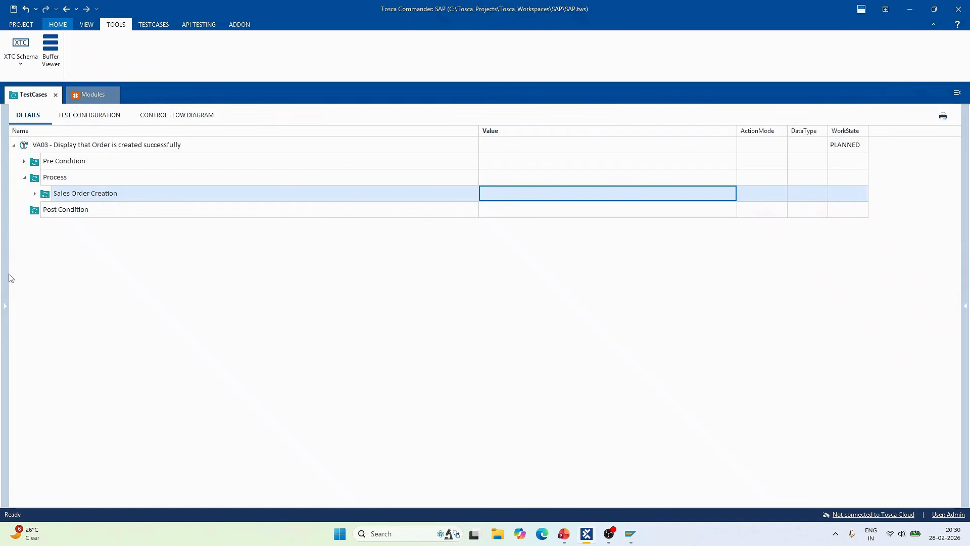
click(87, 96)
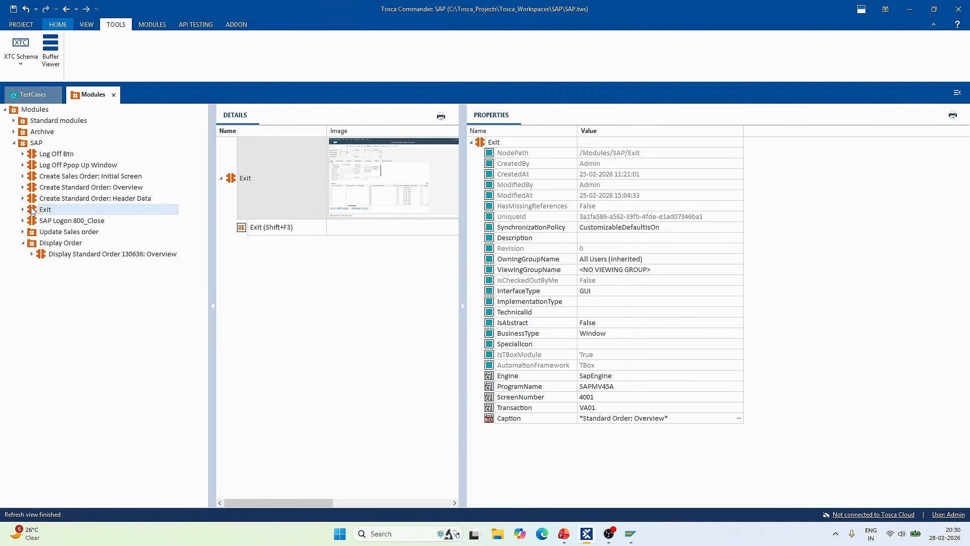
drag(31, 210, 43, 184)
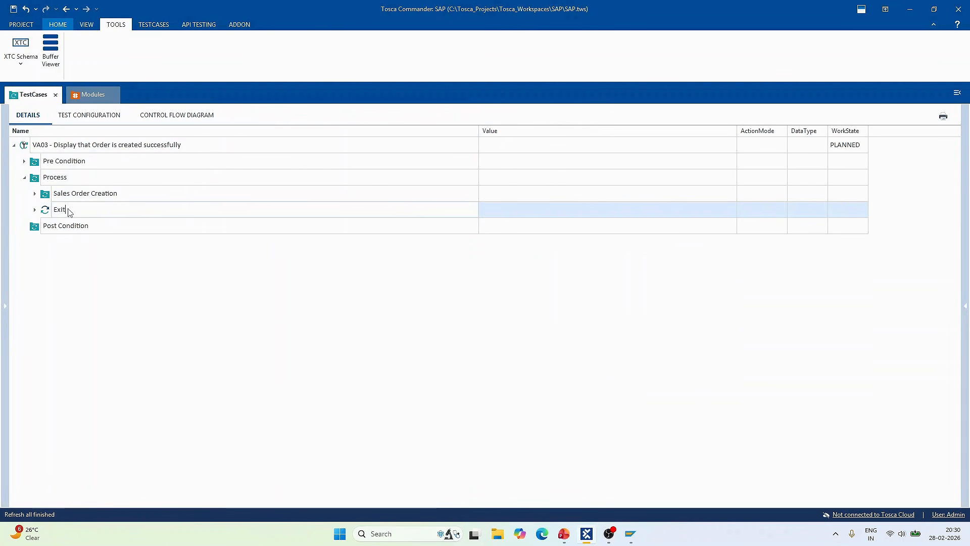
text(Click )
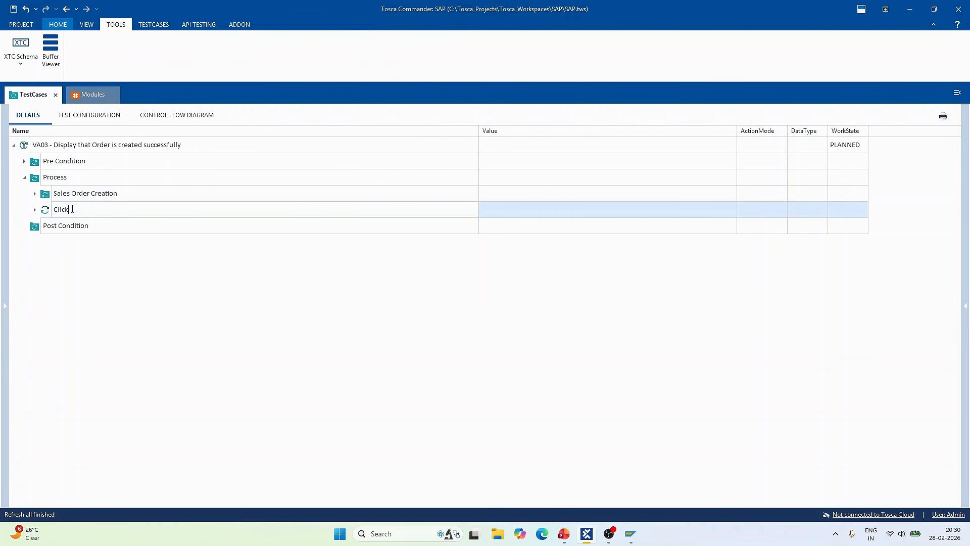
text(on Exit)
key(Return)
Set the Exit (Shift+F3) value of the Click on Exit step to {Click}
click(35, 210)
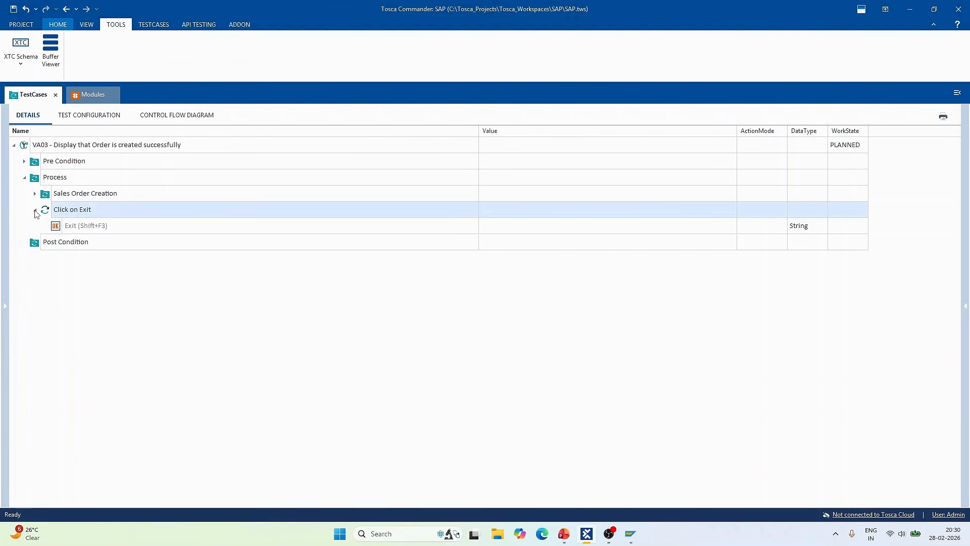
click(528, 232)
click(528, 232)
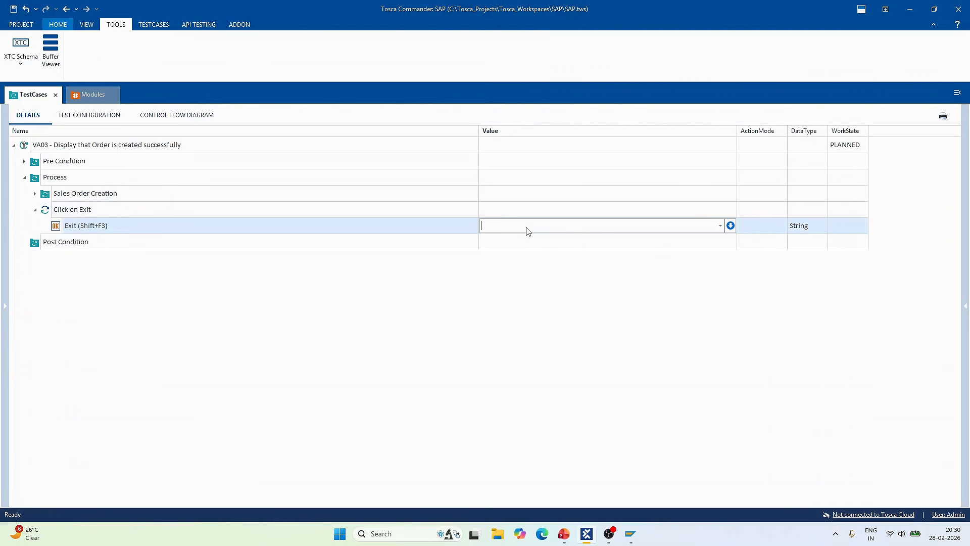
text({Click})
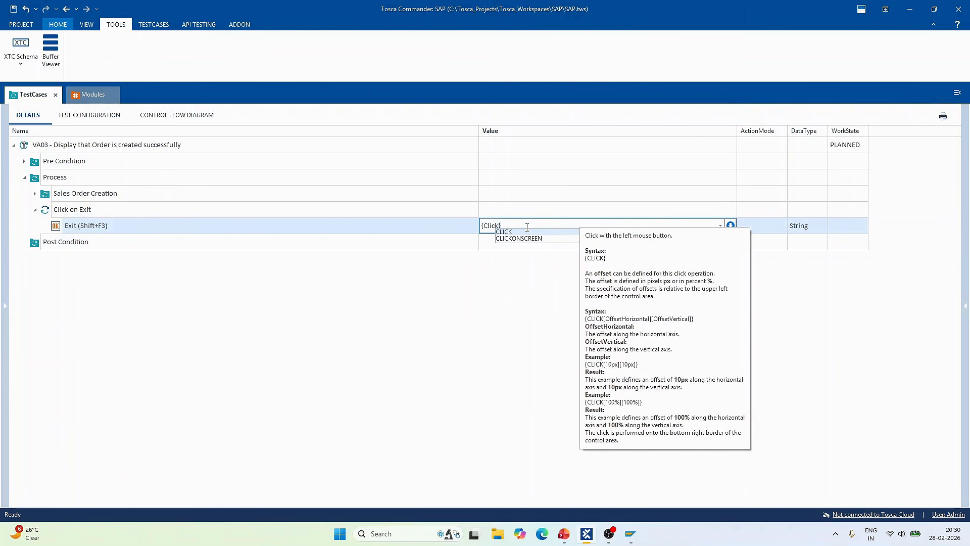
key(Return)
key(Return)
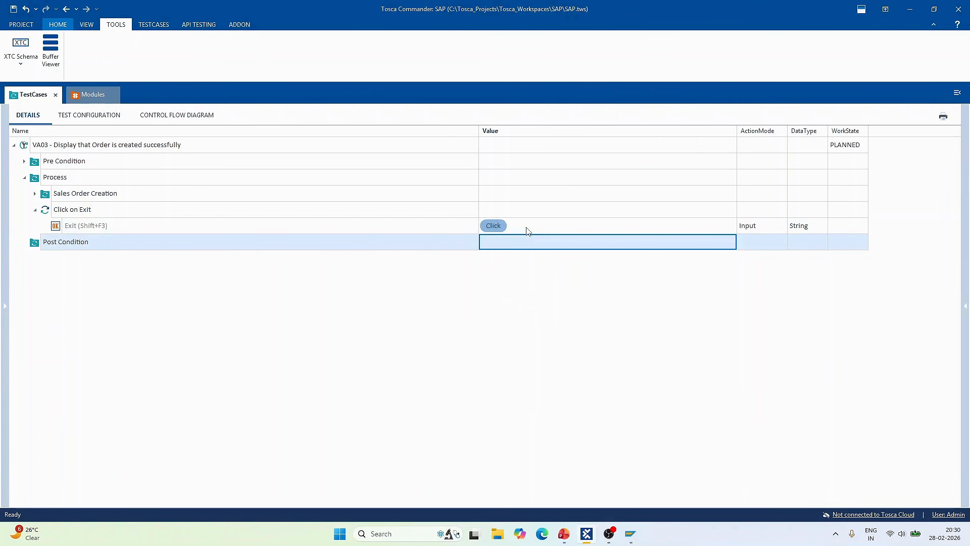
Run the Click on Exit step in ScratchBook and check the resulting screen in SAP
right_click(60, 213)
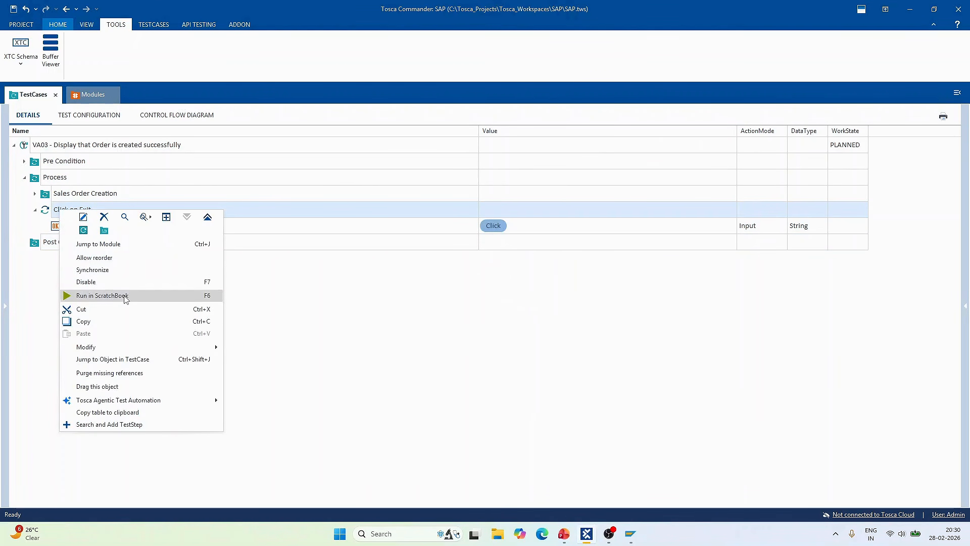
click(102, 296)
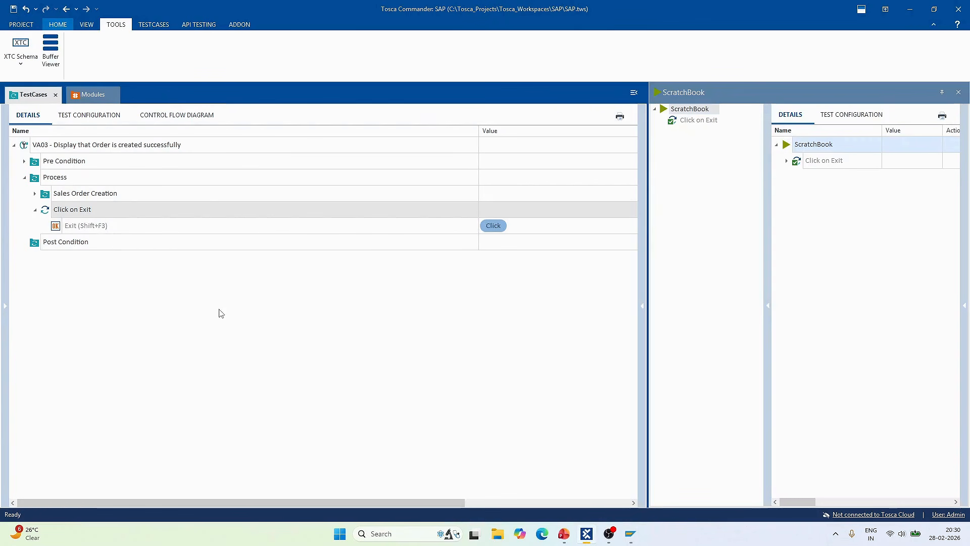
key(alt+Tab)
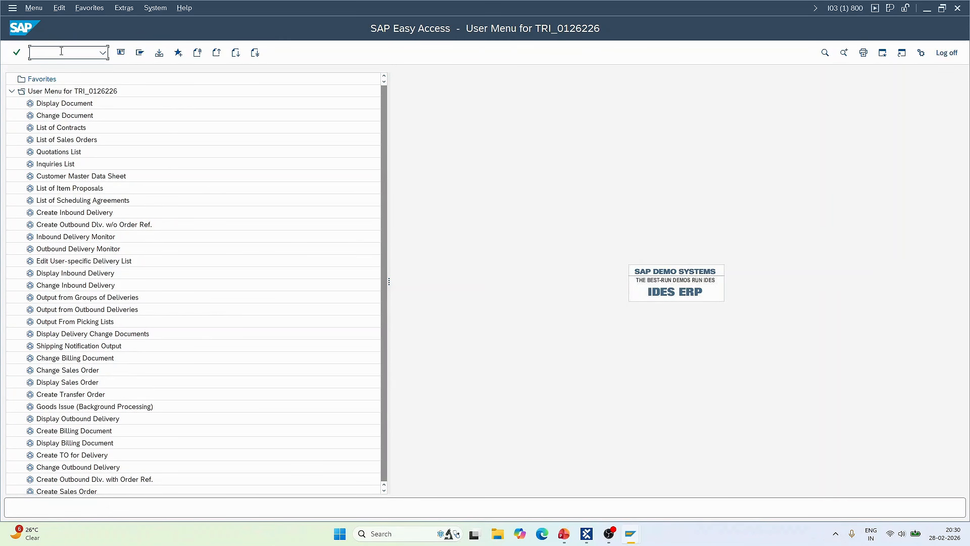
key(alt+Tab)
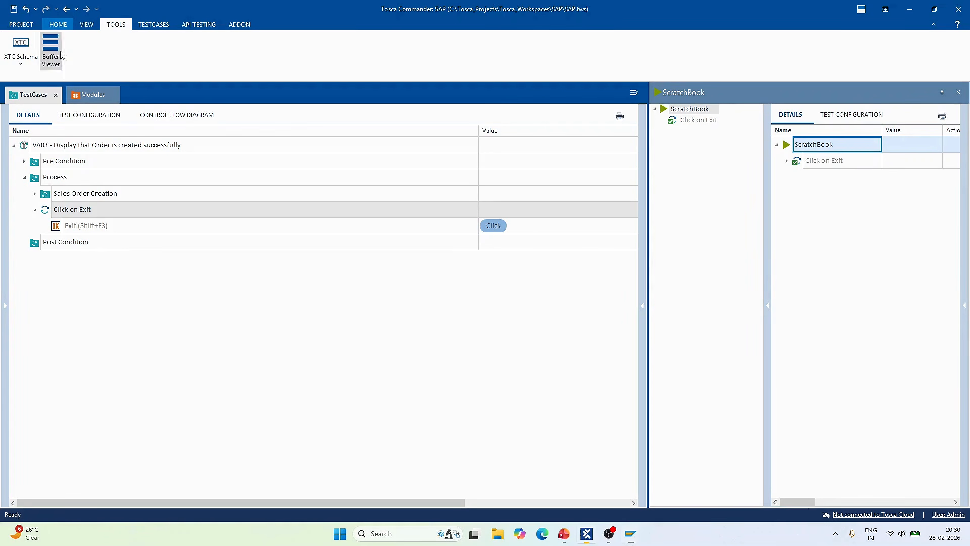
Search for the SAP Toolbar module, add it as a test step to the Process folder, and close the ScratchBook
click(41, 180)
right_click(41, 180)
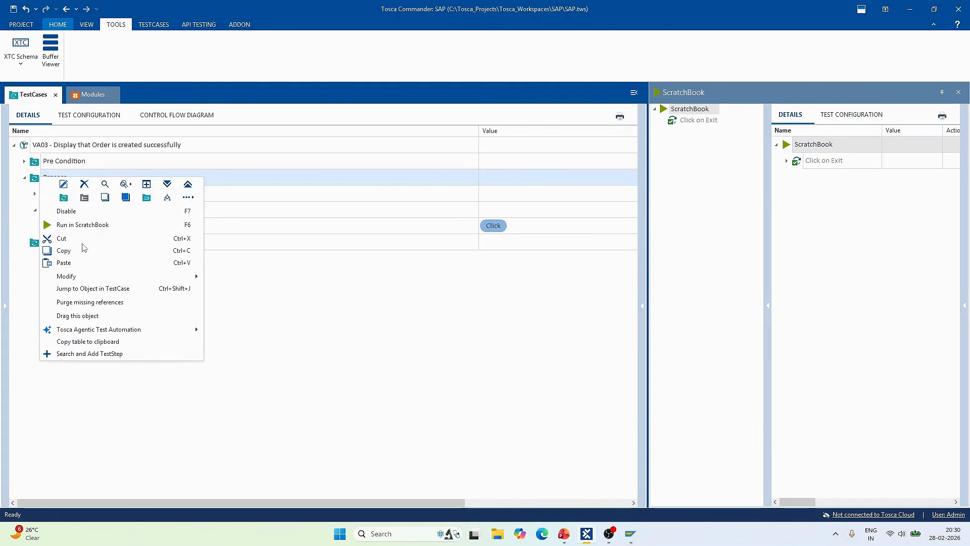
click(146, 360)
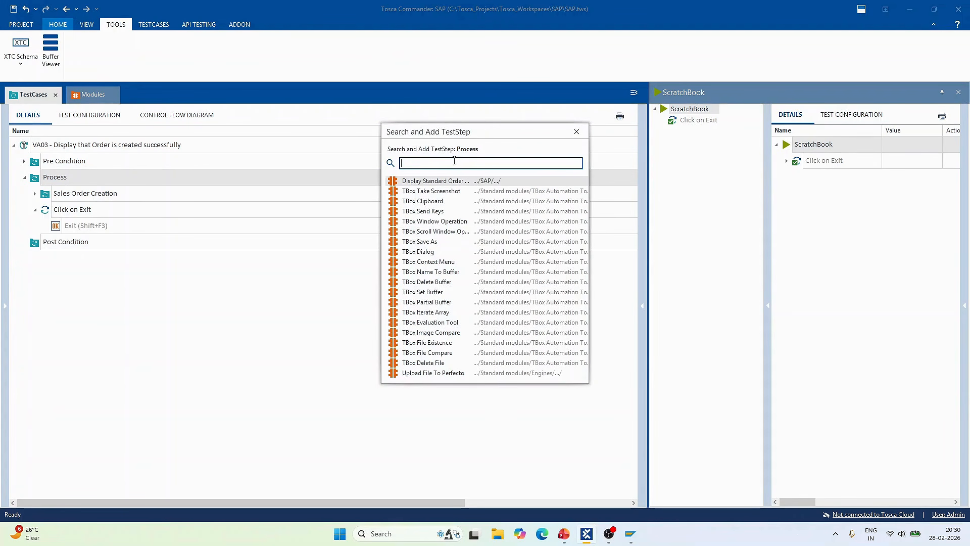
text(SAP Tool)
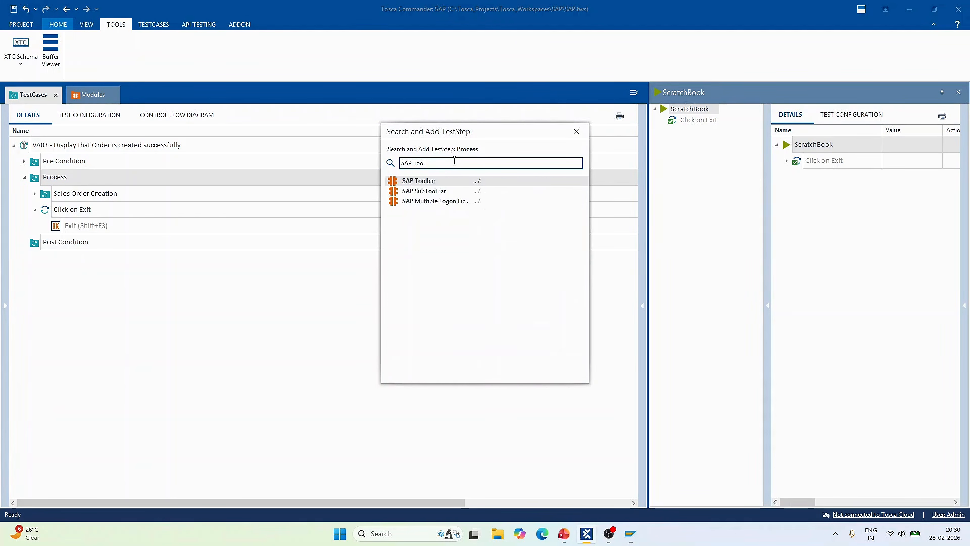
key(Return)
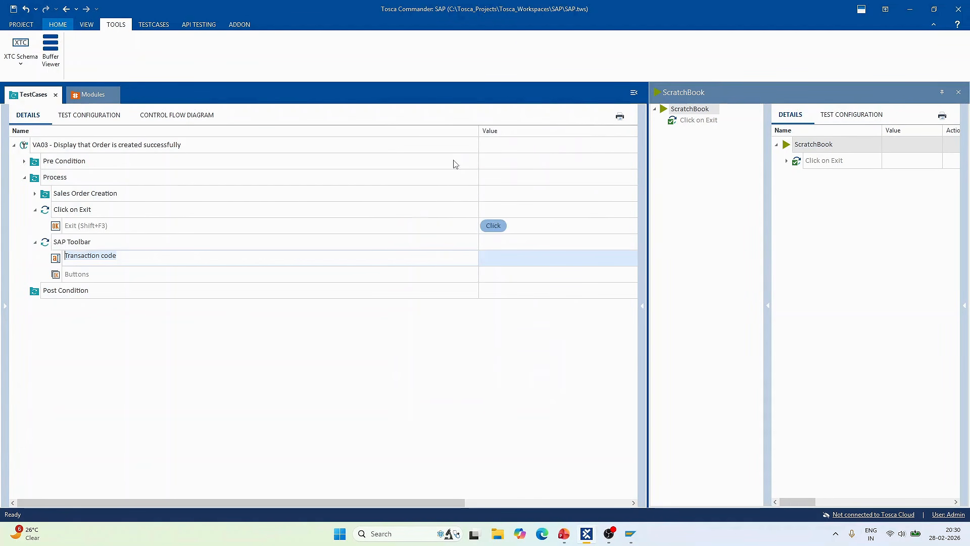
click(958, 92)
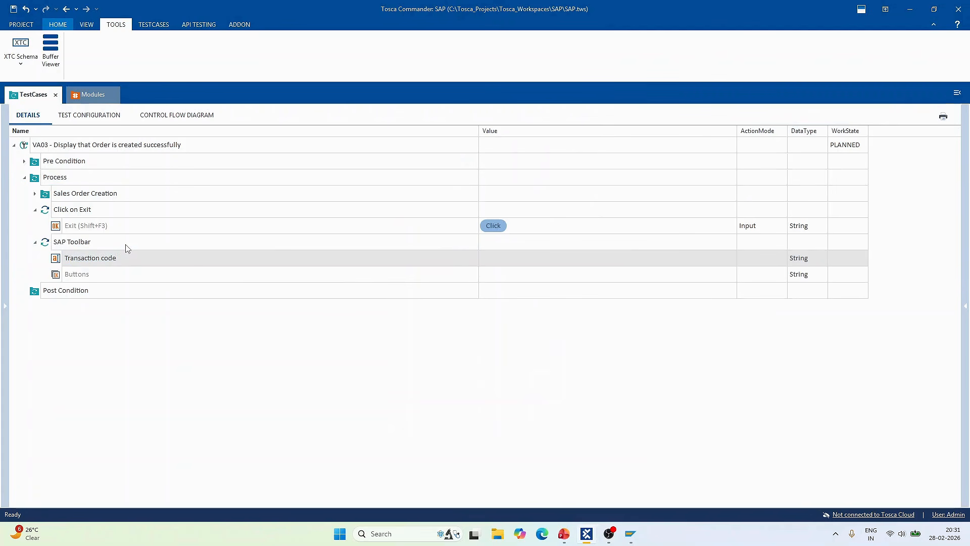
Rename the SAP Toolbar test step as "Navigate to VA03"
click(129, 246)
click(132, 243)
text(Navigate to VA03)
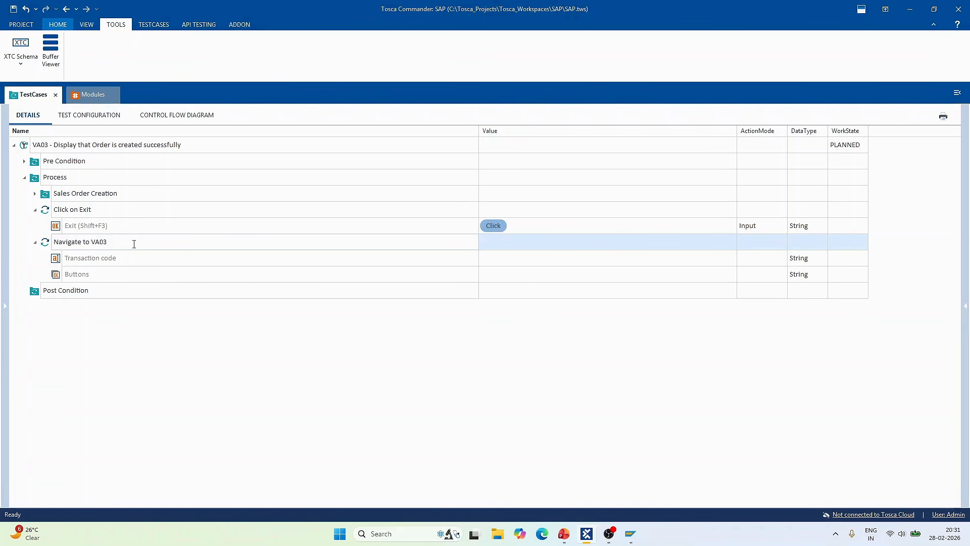
key(Return)
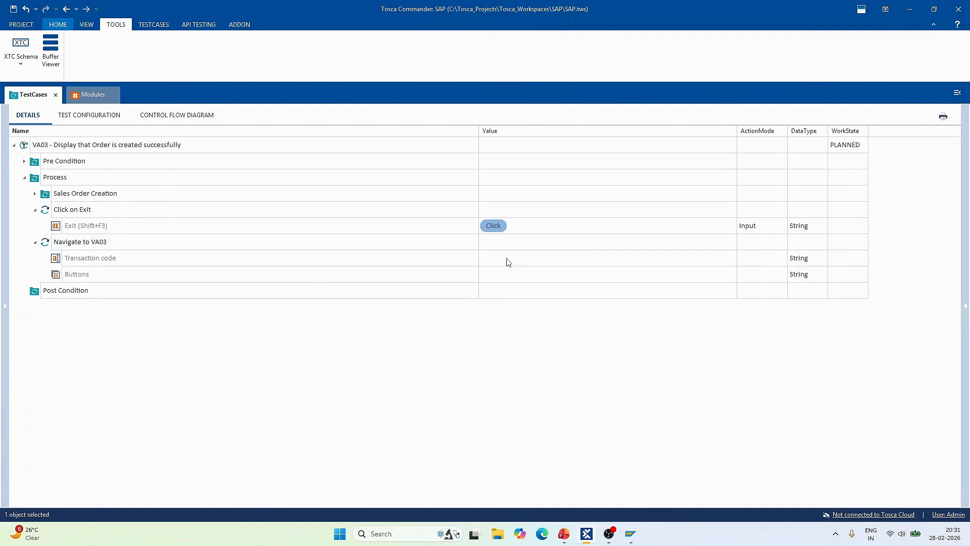
Set the Navigate to VA03 step's Transaction code to /nVA03 and its Buttons value to Enter
click(509, 262)
click(516, 262)
text(/)
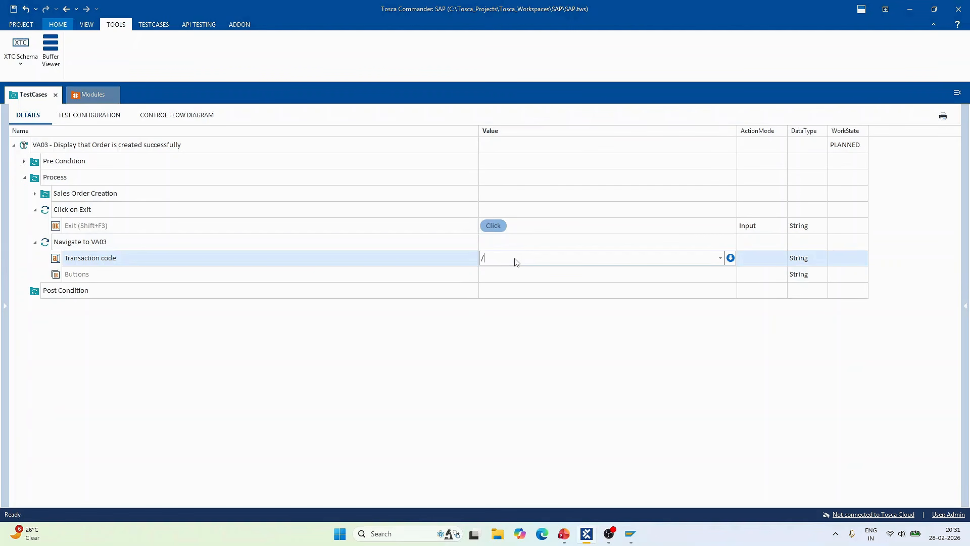
text(nVA03)
key(Return)
click(516, 283)
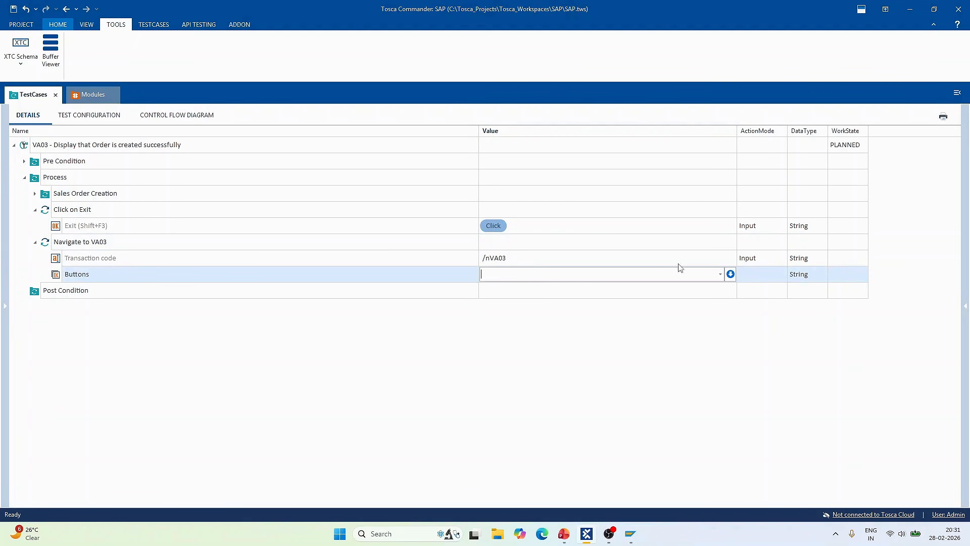
click(722, 274)
click(574, 289)
click(696, 371)
Run the Navigate to VA03 step in ScratchBook, check the screen reached in SAP, and close the ScratchBook
right_click(93, 245)
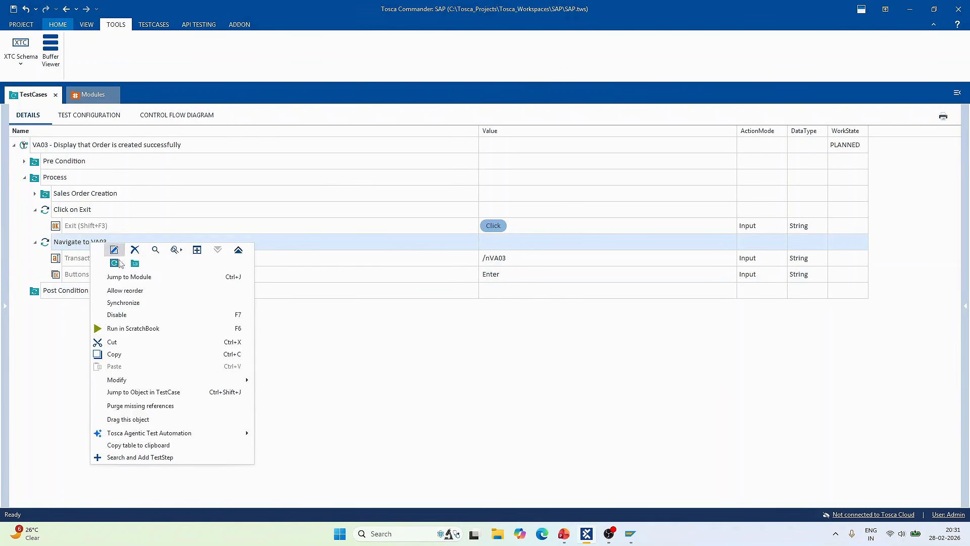
click(184, 329)
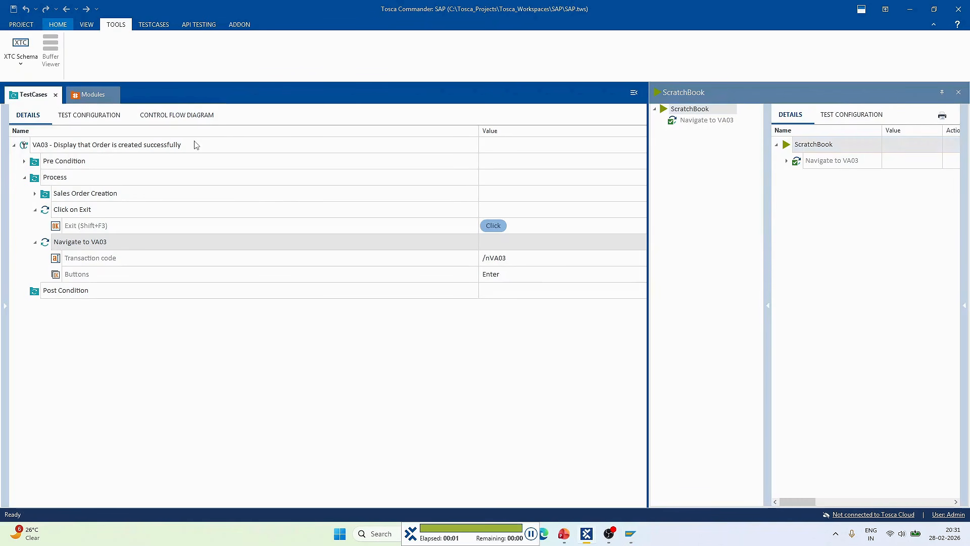
key(alt+Tab)
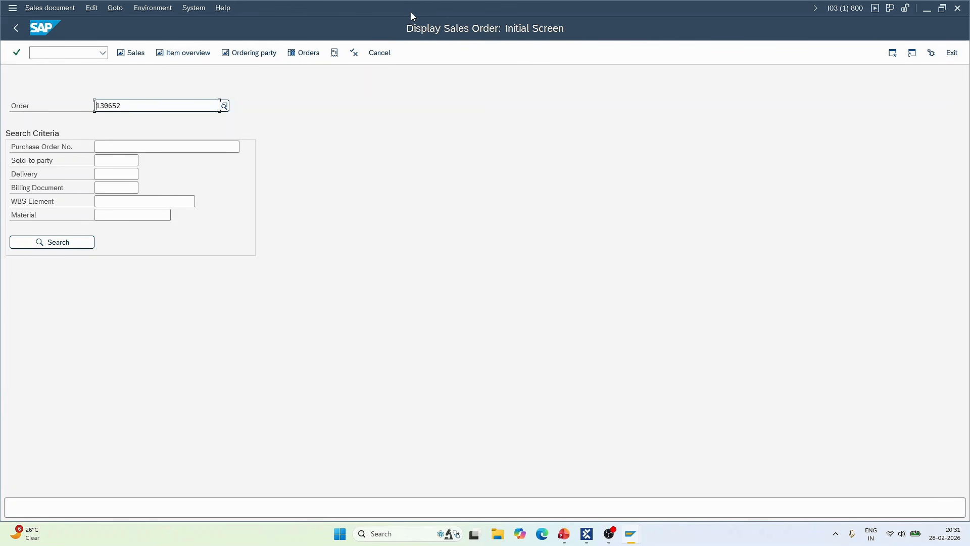
key(ctrl+2)
mouse_move(407, 2)
mouse_down()
mouse_move(448, 56)
mouse_move(391, 0)
mouse_up()
key(Escape)
key(alt+Tab)
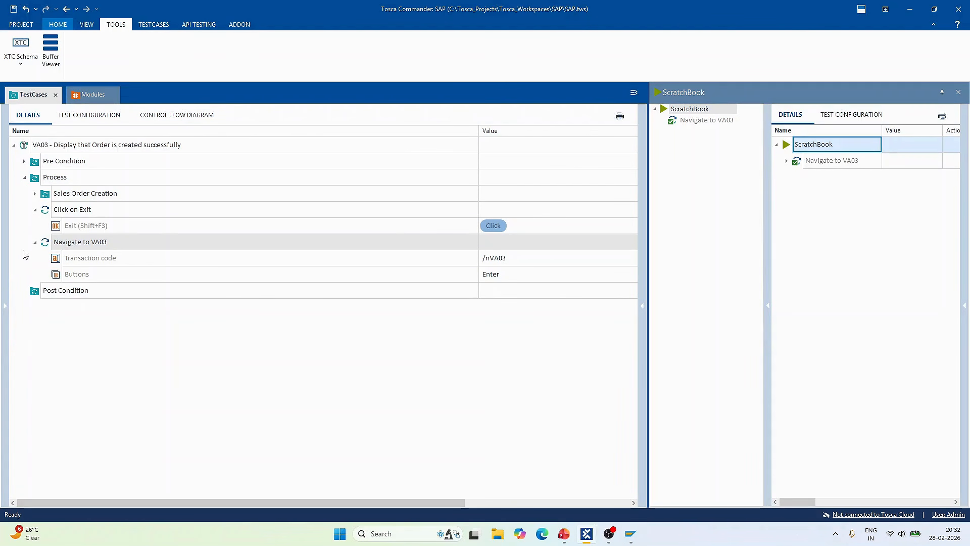
click(958, 95)
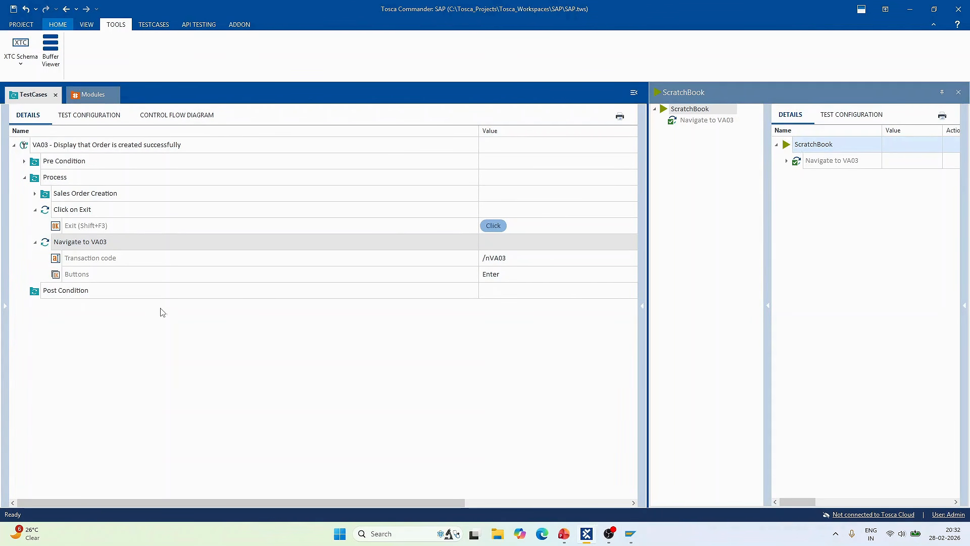
click(960, 93)
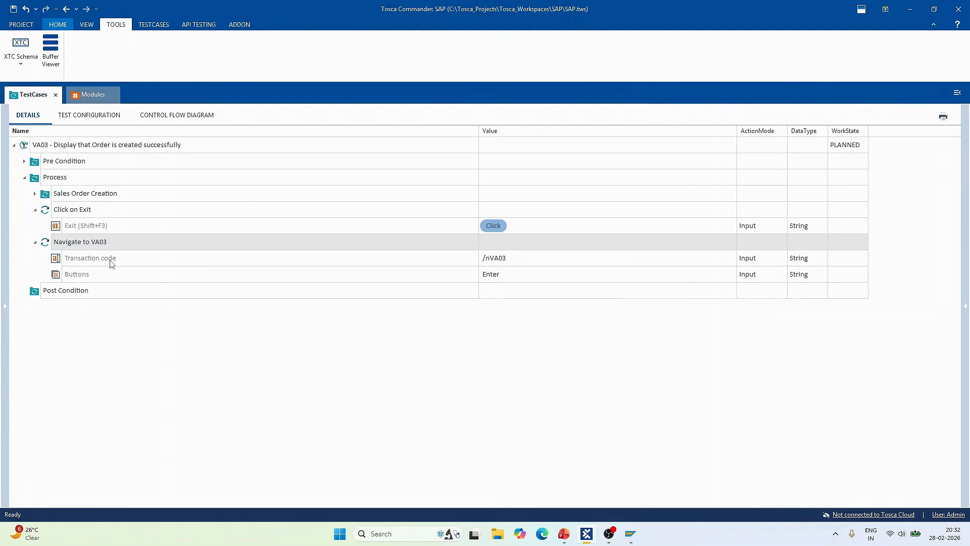
Compare the Change Sales Order: Initial Screen module's enlarged screenshot with the Display Sales Order initial screen in SAP
click(93, 95)
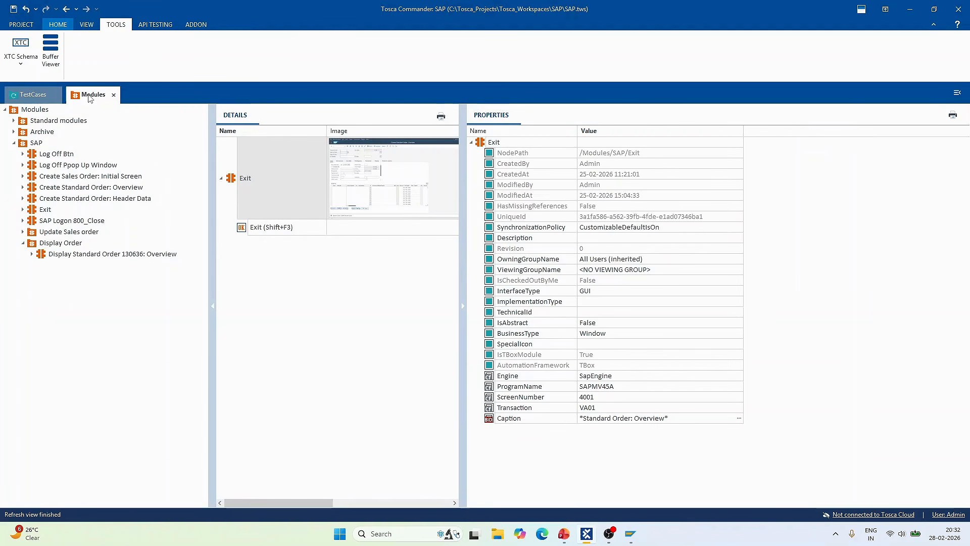
click(23, 232)
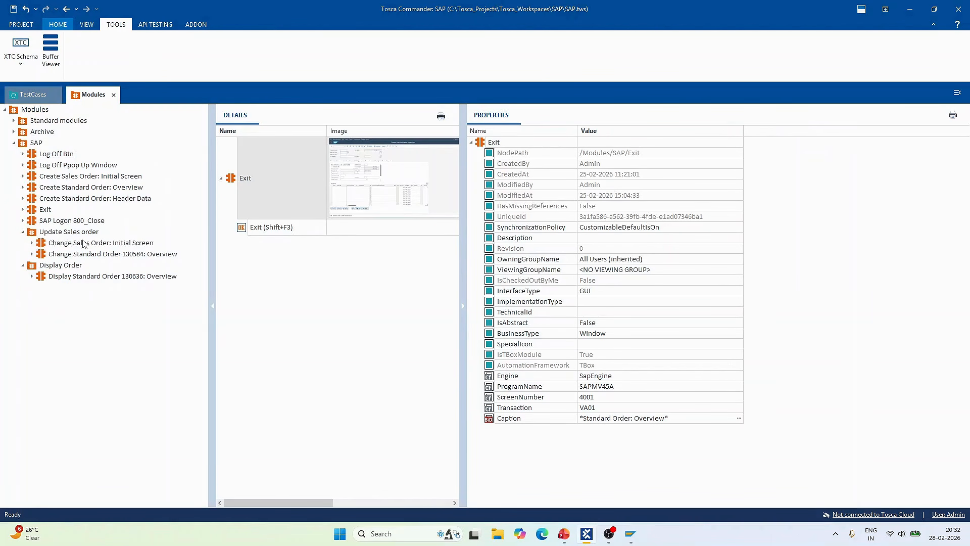
click(84, 243)
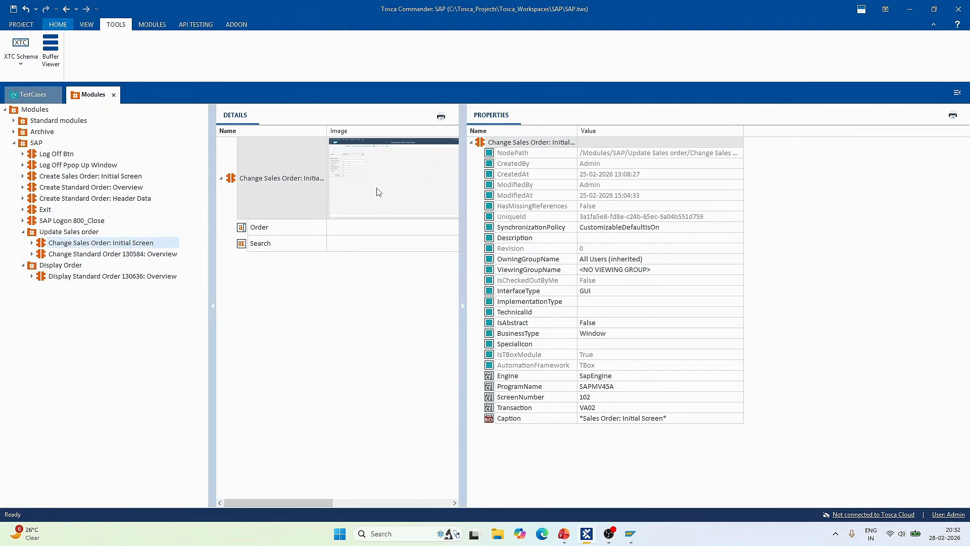
click(380, 188)
double_click(380, 187)
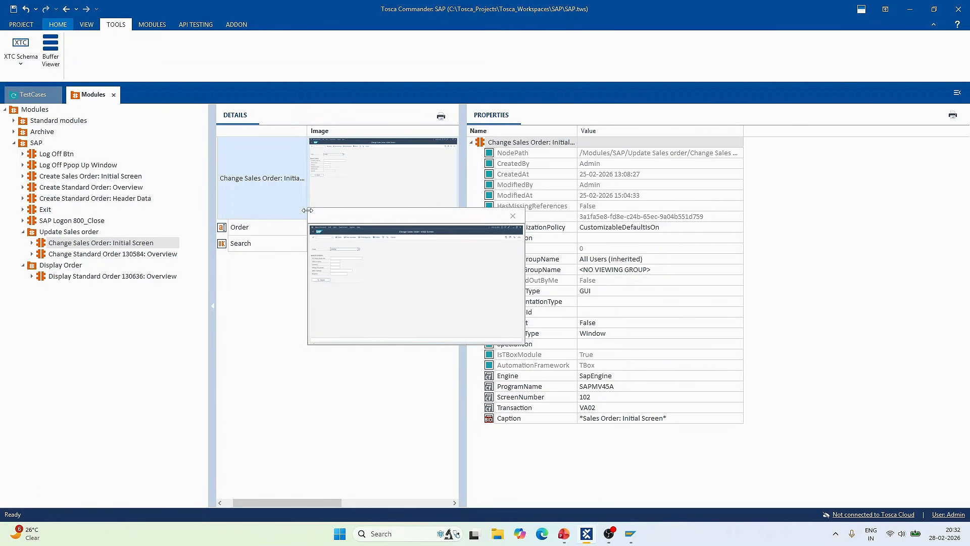
drag(306, 207, 93, 42)
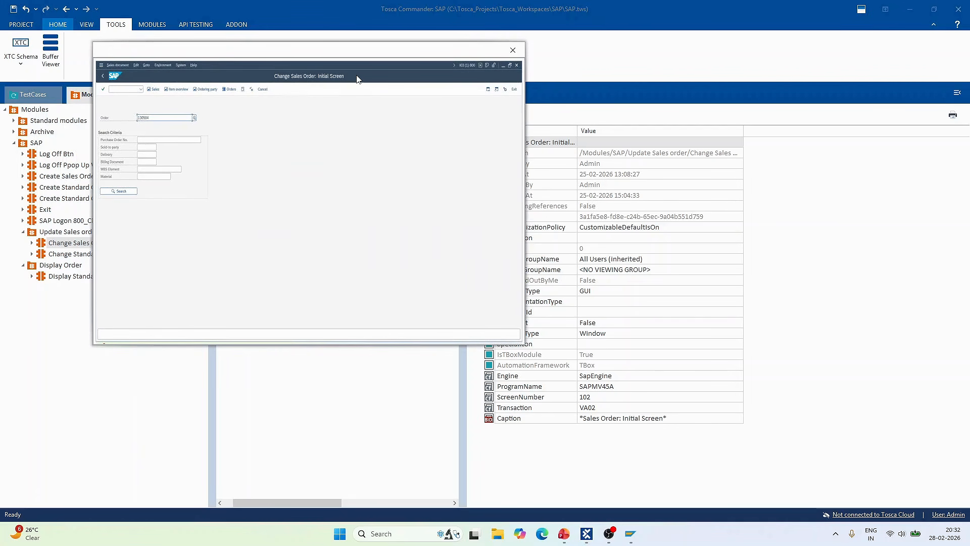
key(alt+Tab)
key(alt+Tab)
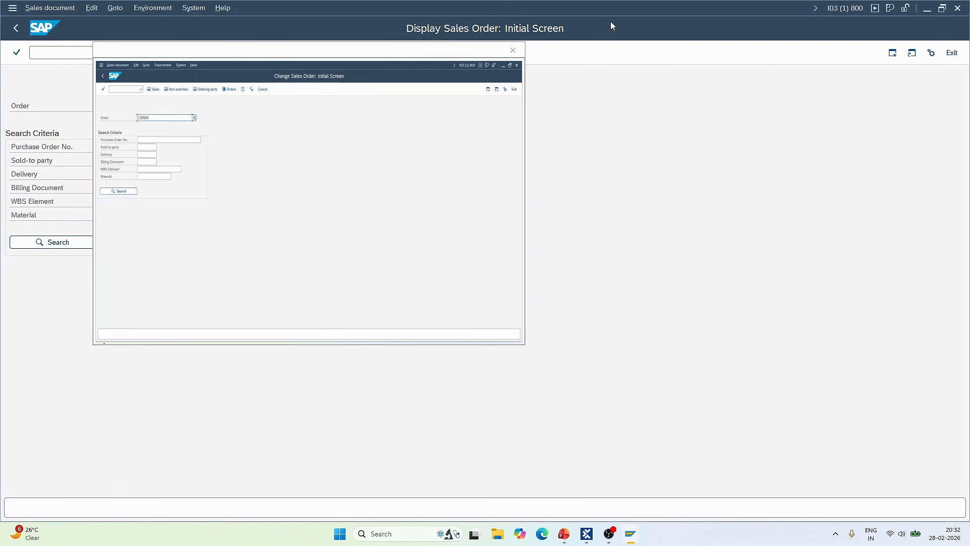
Close the screenshot preview and add the Change Sales Order: Initial Screen module to the Process folder as a test step
click(513, 50)
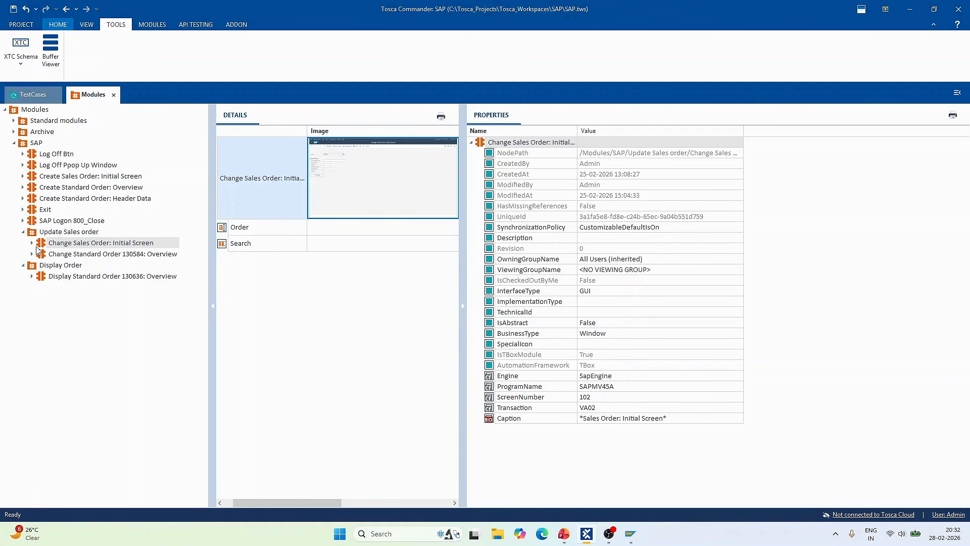
drag(41, 246, 42, 179)
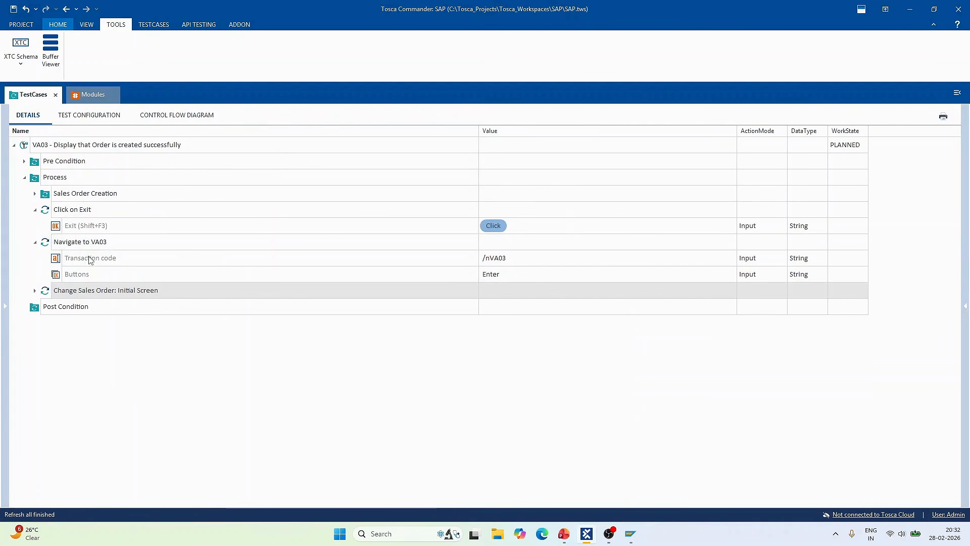
Rename the Change Sales Order: Initial Screen test step as "Input the Order Number | Click on Search"
click(34, 291)
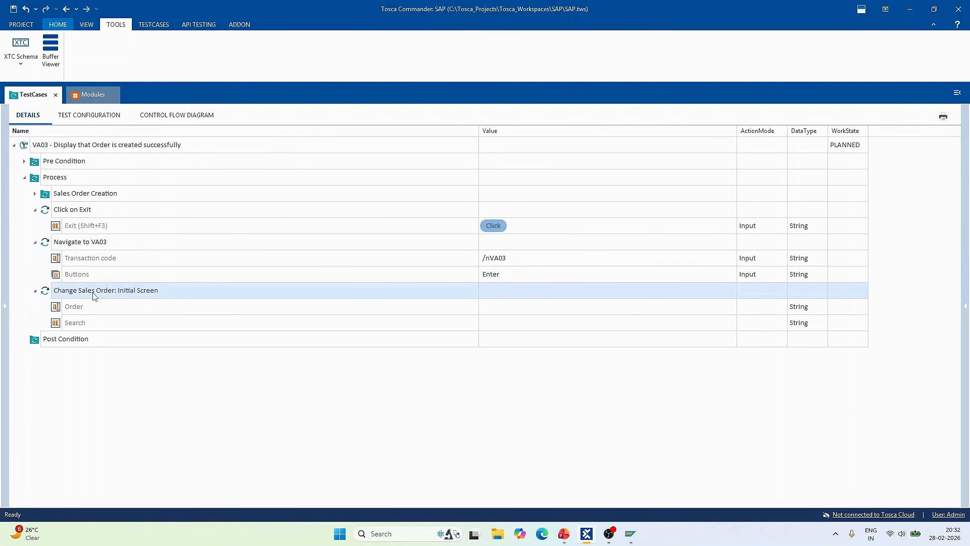
click(93, 292)
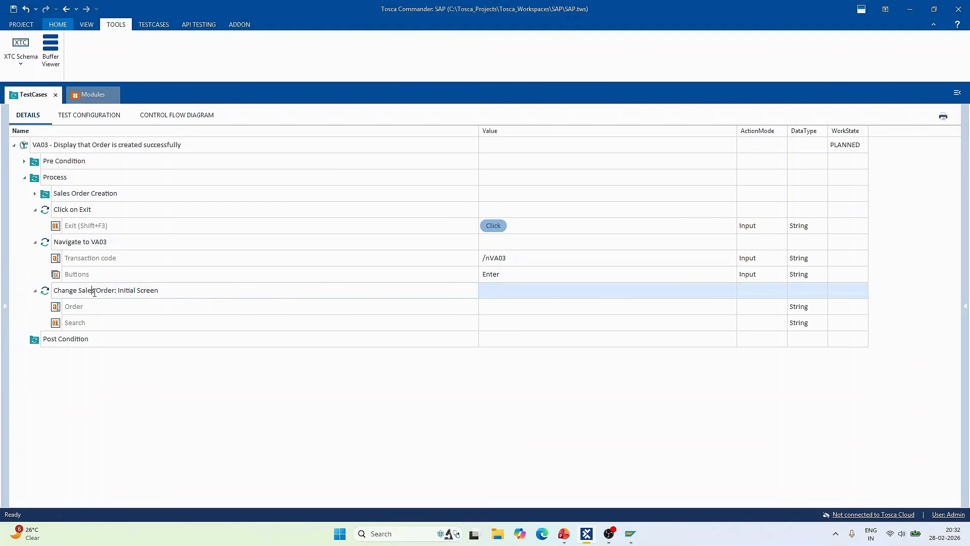
key(ctrl+a)
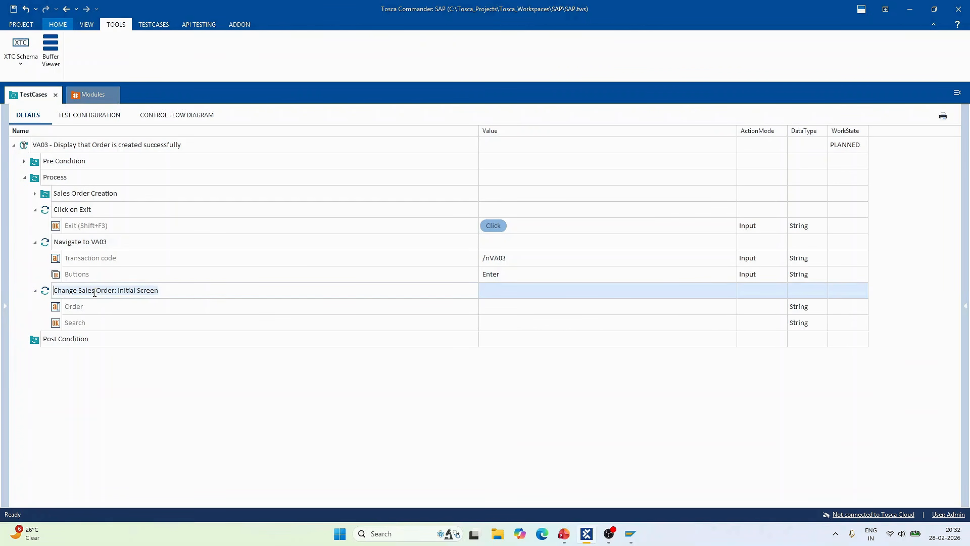
text(Inpu)
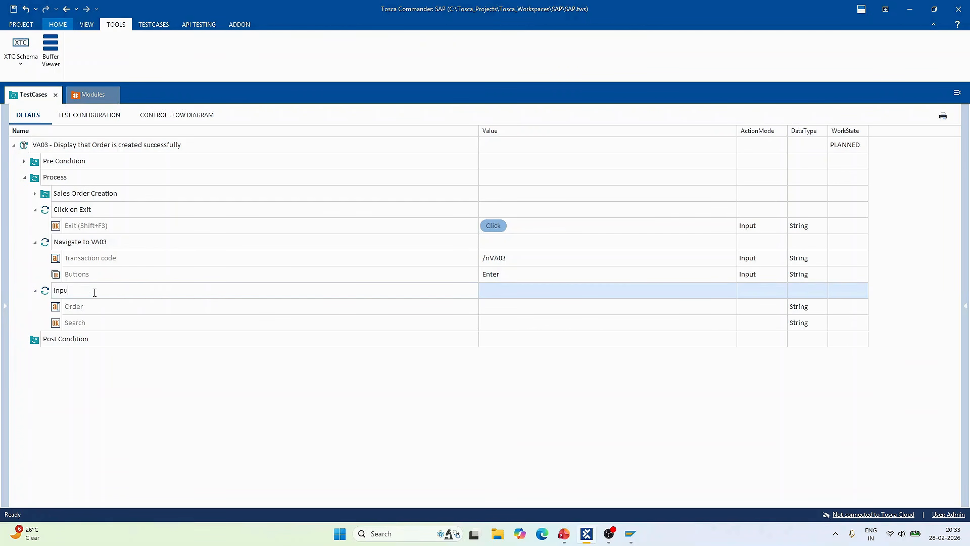
text(t the O)
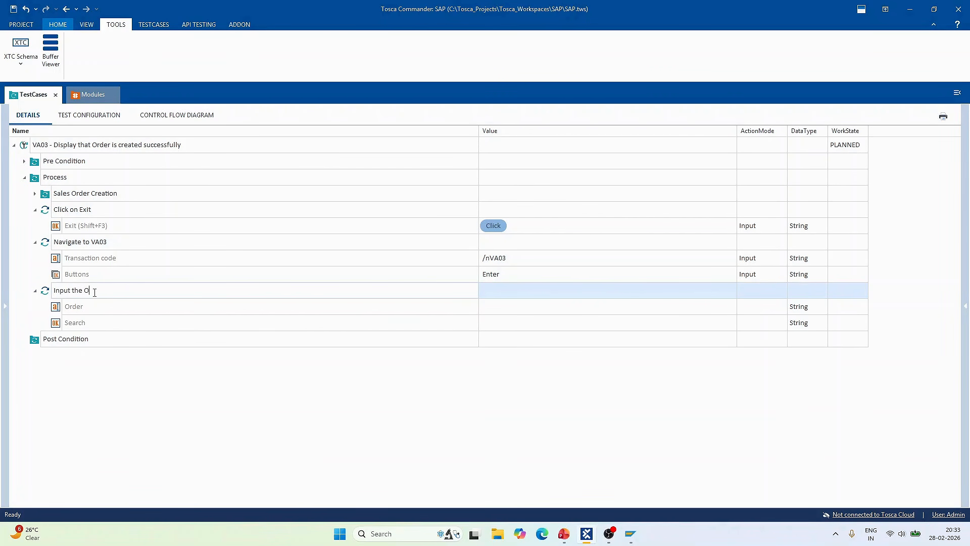
text(rder)
text( Number whi)
key(BackSpace)
key(BackSpace)
key(BackSpace)
text(| Cick on)
key(BackSpace)
key(BackSpace)
key(BackSpace)
text(lick on Search)
key(Return)
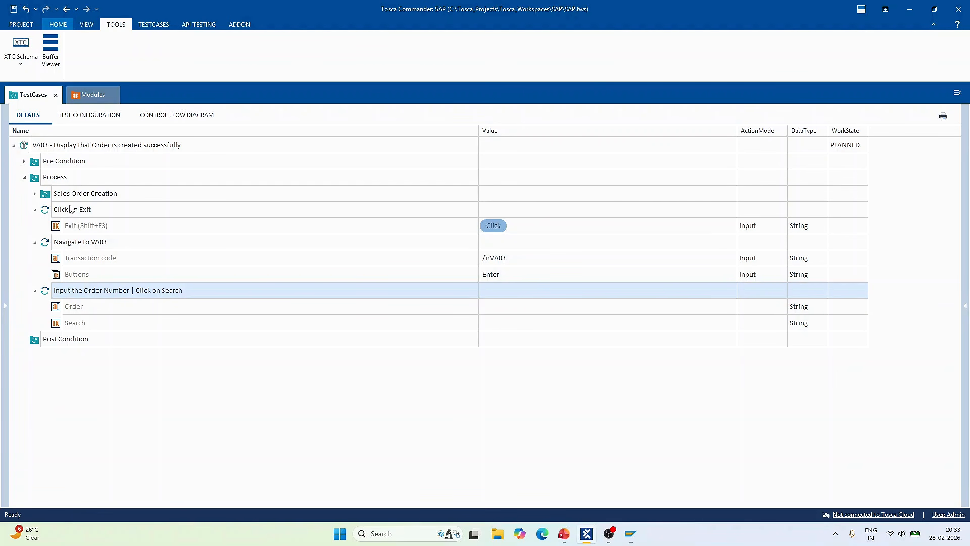
Check the buffer name in the Sales Order Creation status bar step and set the Order value to {B[SONum]}
click(35, 194)
scroll(331, 305, down, 3)
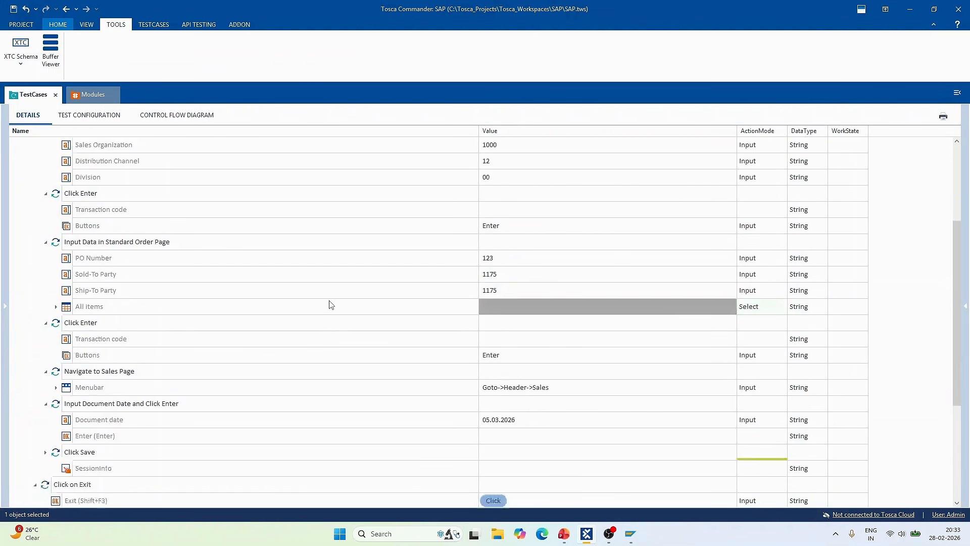
scroll(334, 309, down, 4)
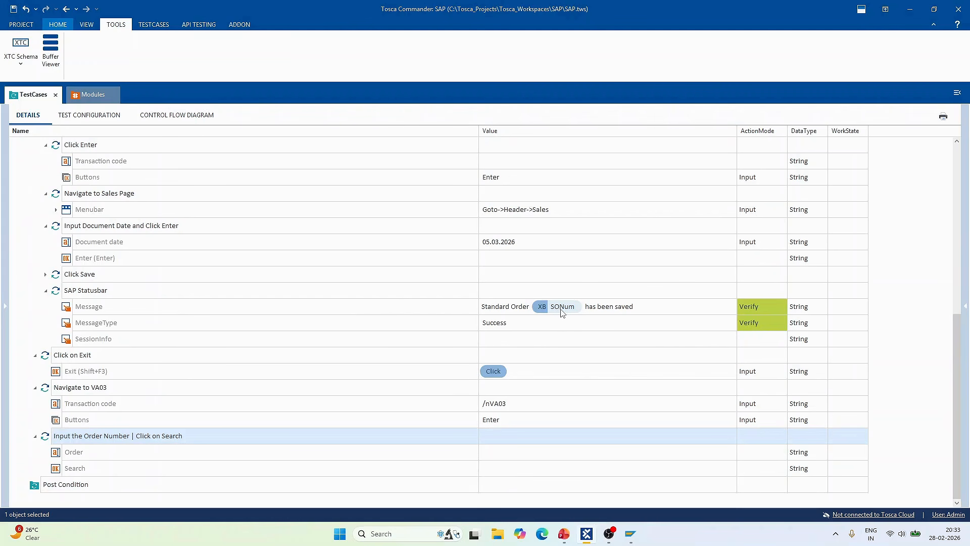
scroll(177, 288, up, 3)
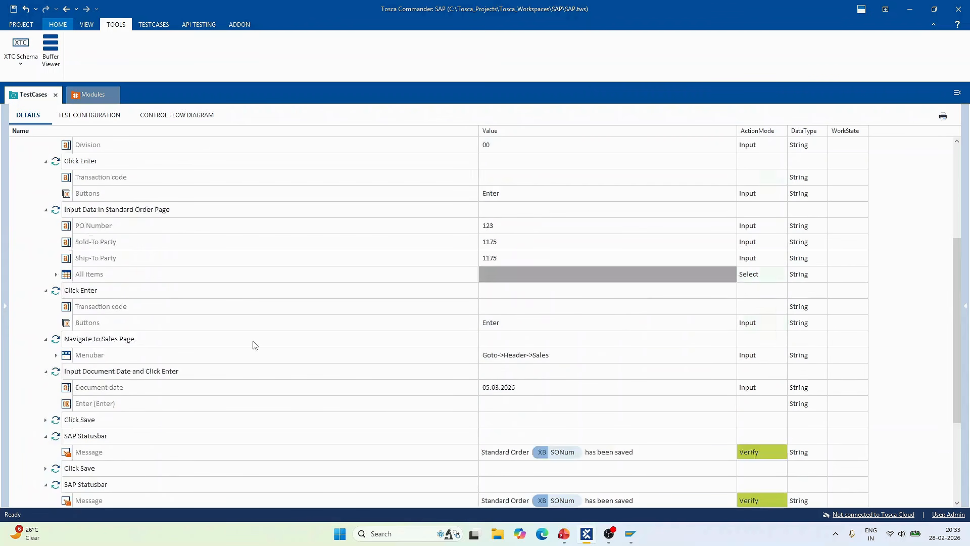
scroll(247, 344, down, 3)
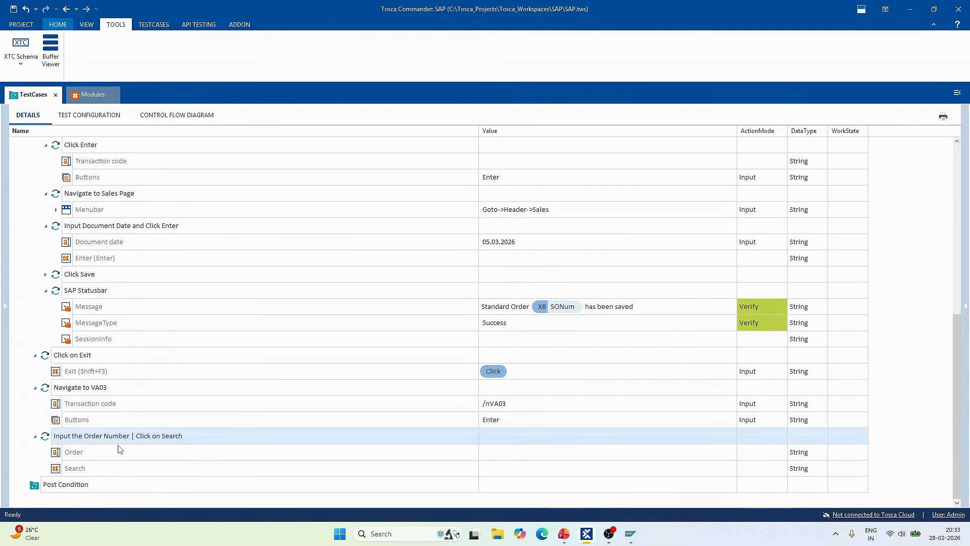
click(498, 452)
click(498, 453)
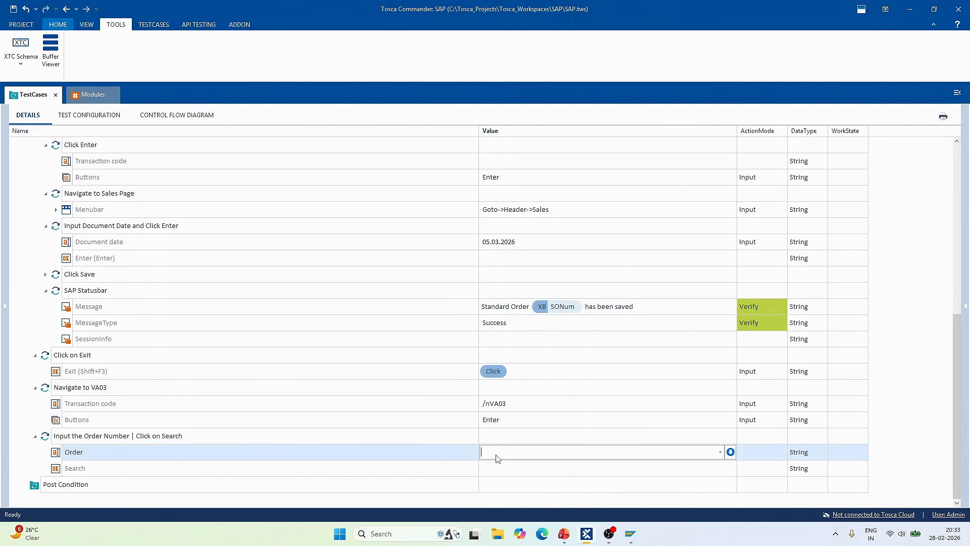
text({B[)
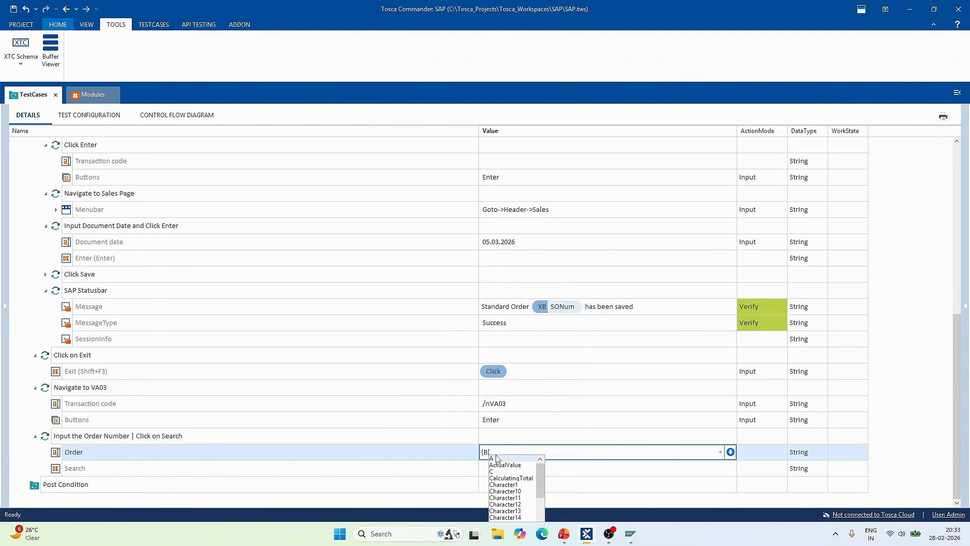
text(SONu)
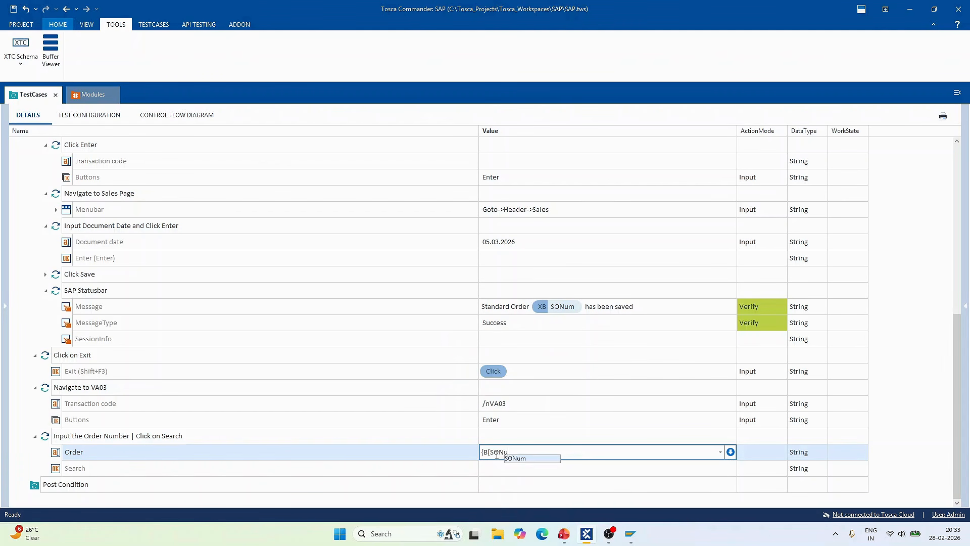
text(m])
click(922, 454)
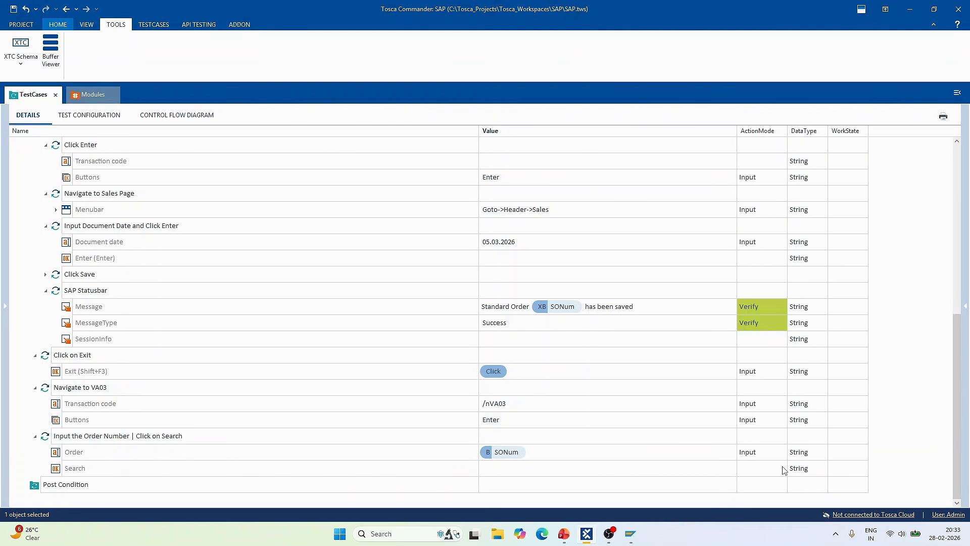
Set the Search value to {Click} and collapse the Sales Order Creation folder
click(558, 468)
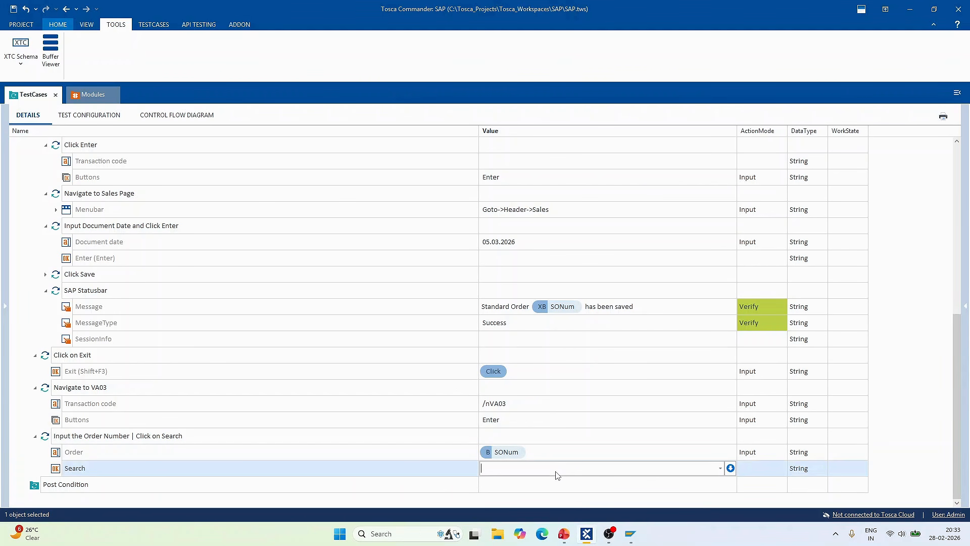
text({Click}lick)
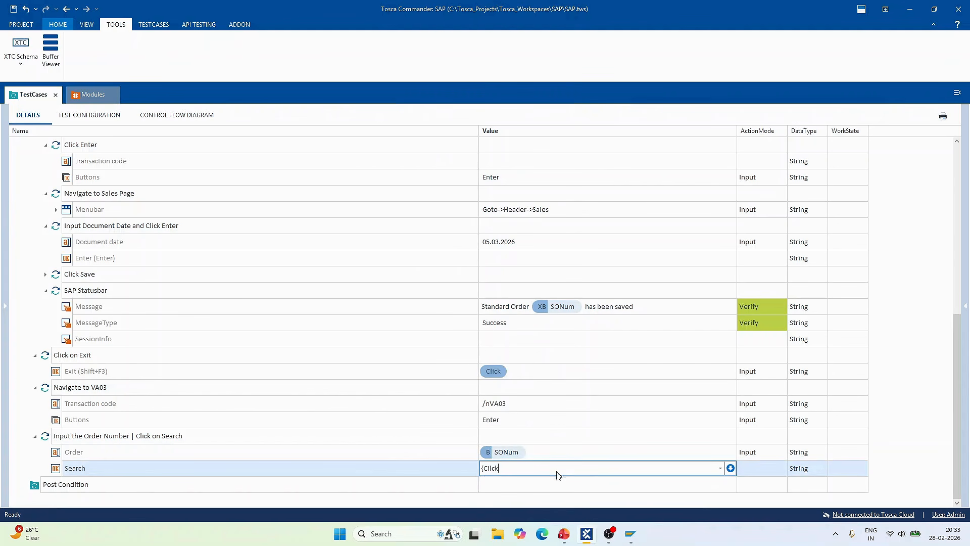
key(BackSpace)
key(BackSpace)
key(BackSpace)
key(BackSpace)
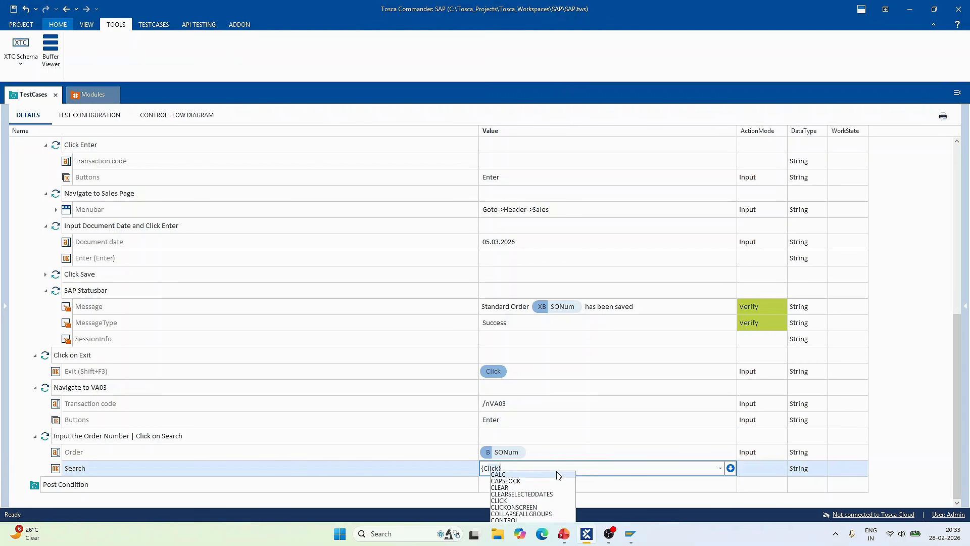
key(Return)
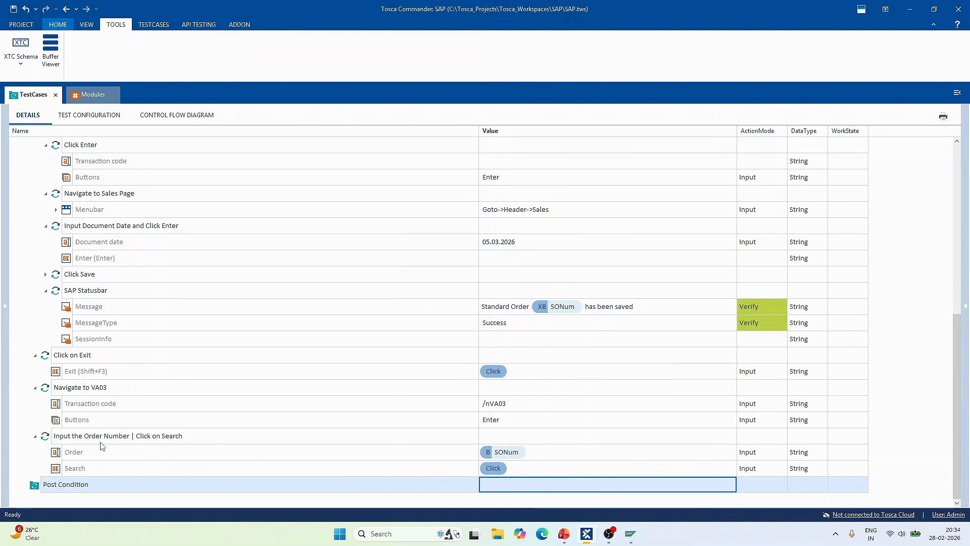
scroll(146, 397, up, 6)
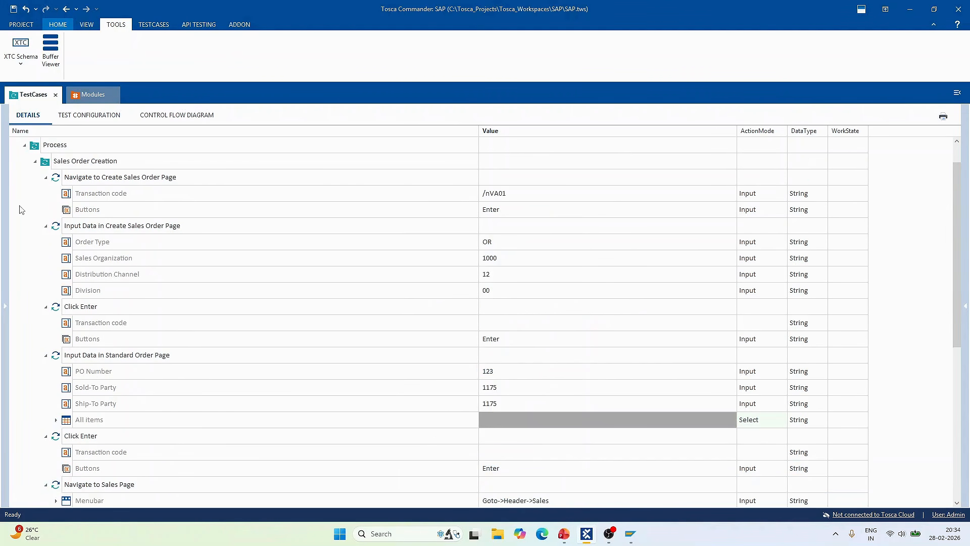
click(35, 163)
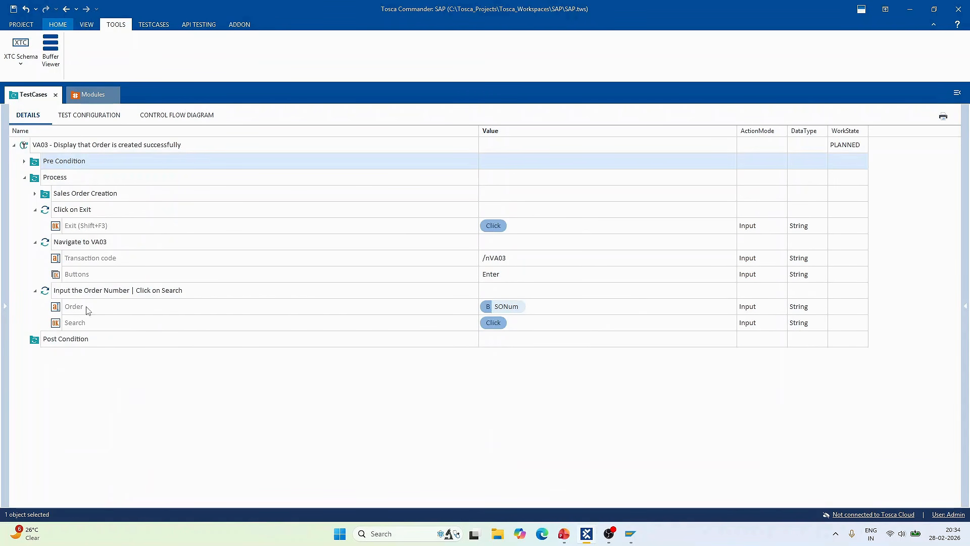
Clear the Order field on SAP's Display Sales Order initial screen and return to Tosca Commander
click(48, 295)
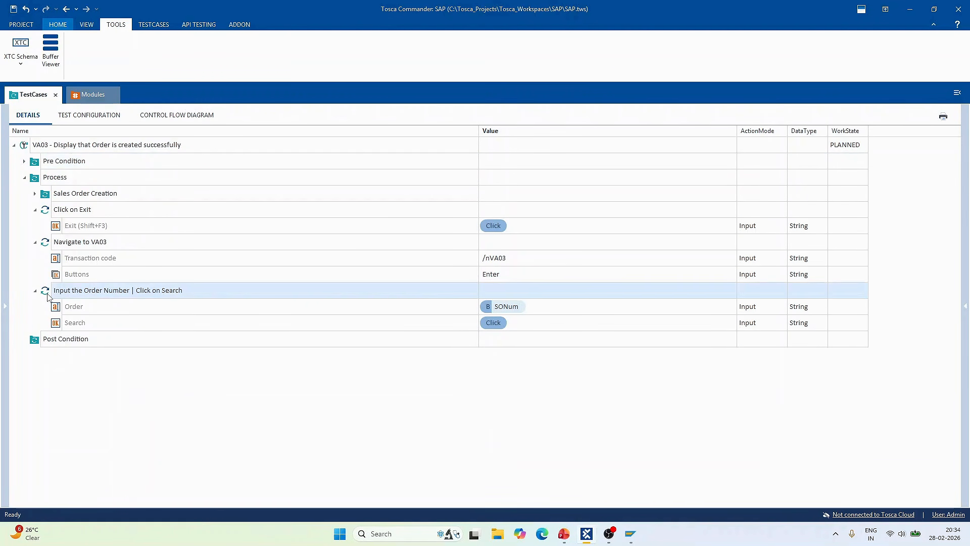
right_click(47, 295)
click(81, 331)
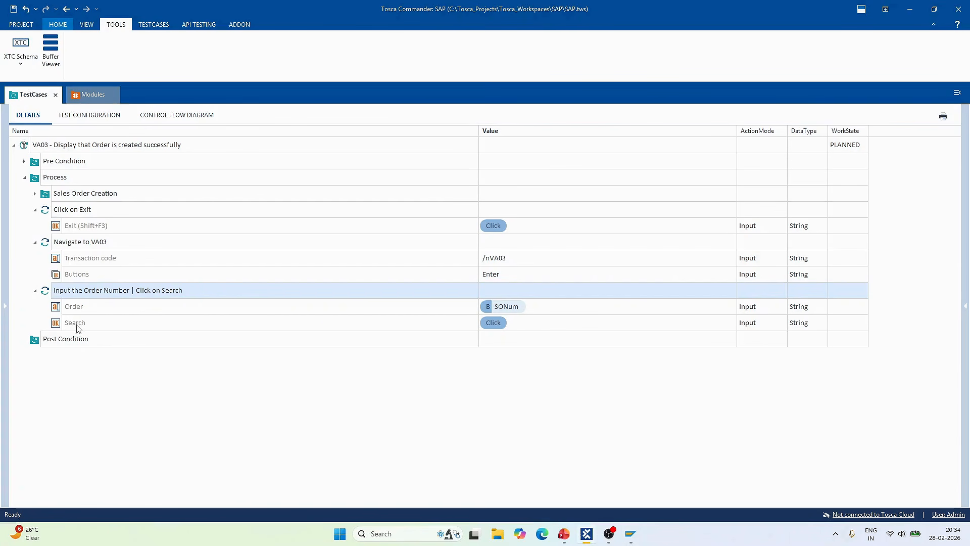
right_click(48, 298)
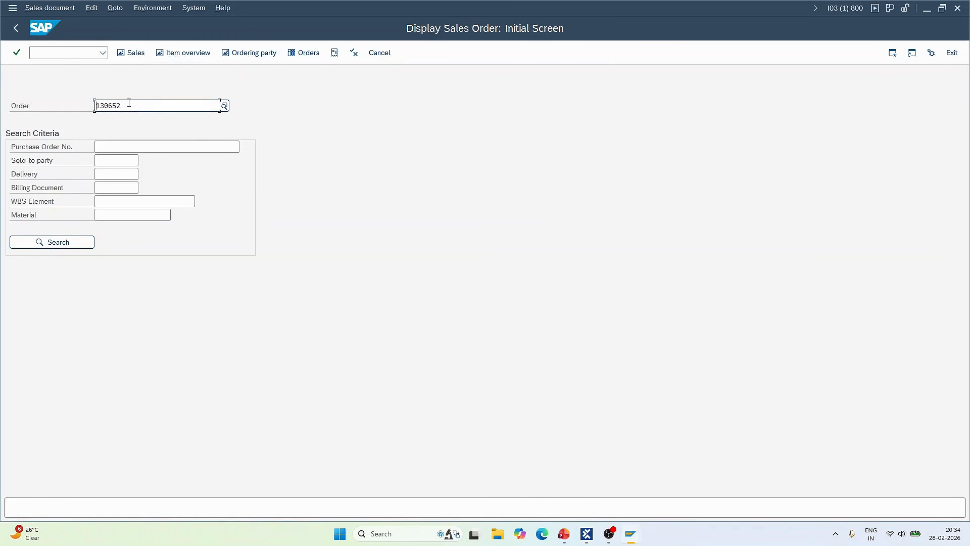
drag(130, 105, 81, 100)
key(alt+Tab)
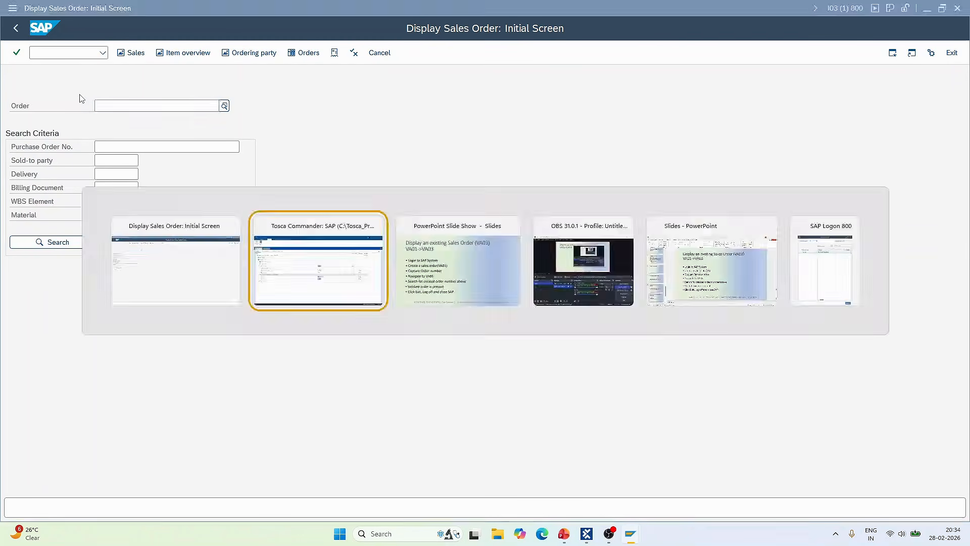
Run the "Input the Order Number | Click on Search" step in ScratchBook and check the order displayed in SAP
right_click(50, 292)
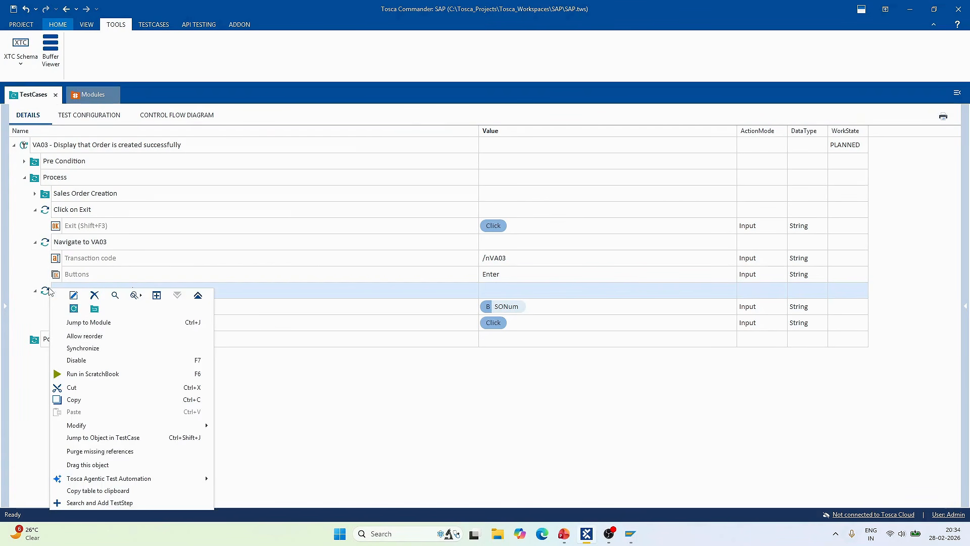
click(115, 377)
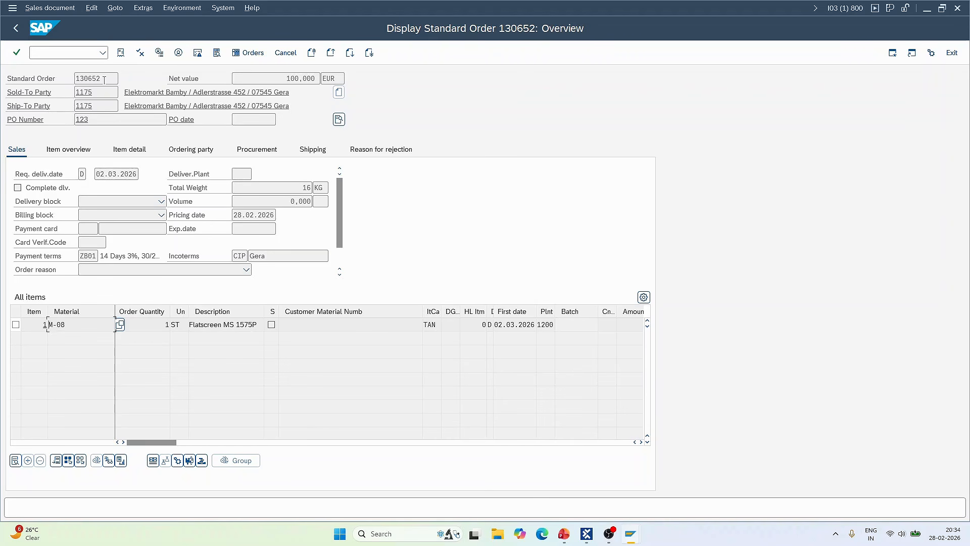
drag(104, 80, 65, 80)
key(alt+Tab)
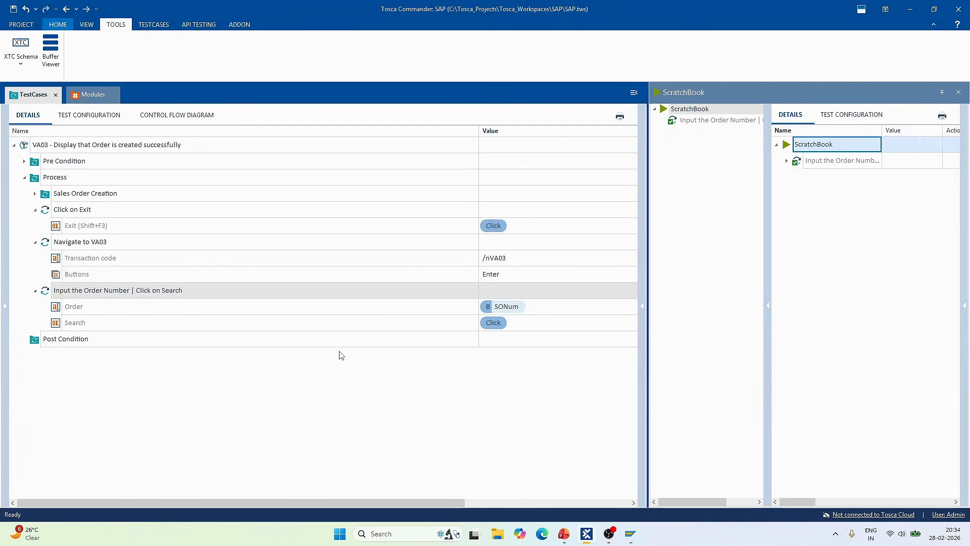
key(alt+Tab)
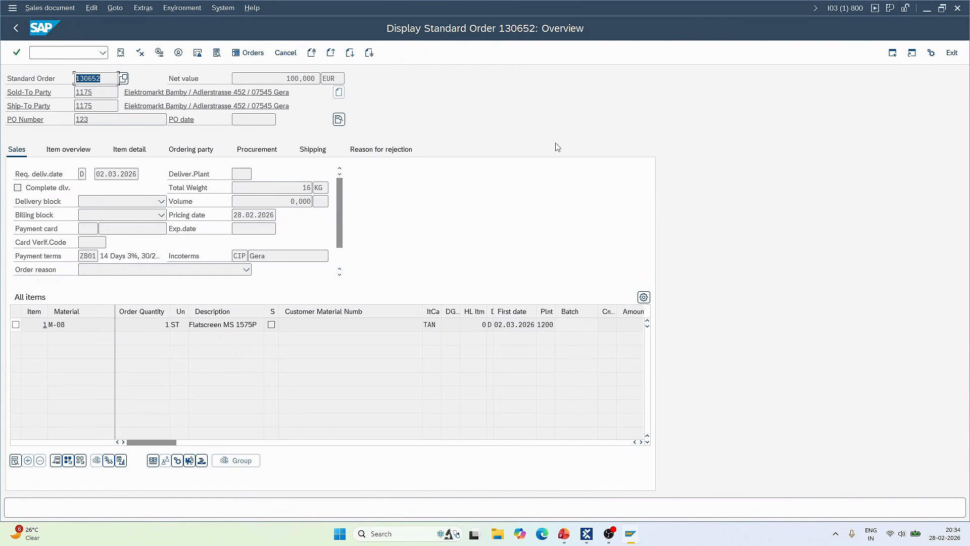
key(alt+Tab)
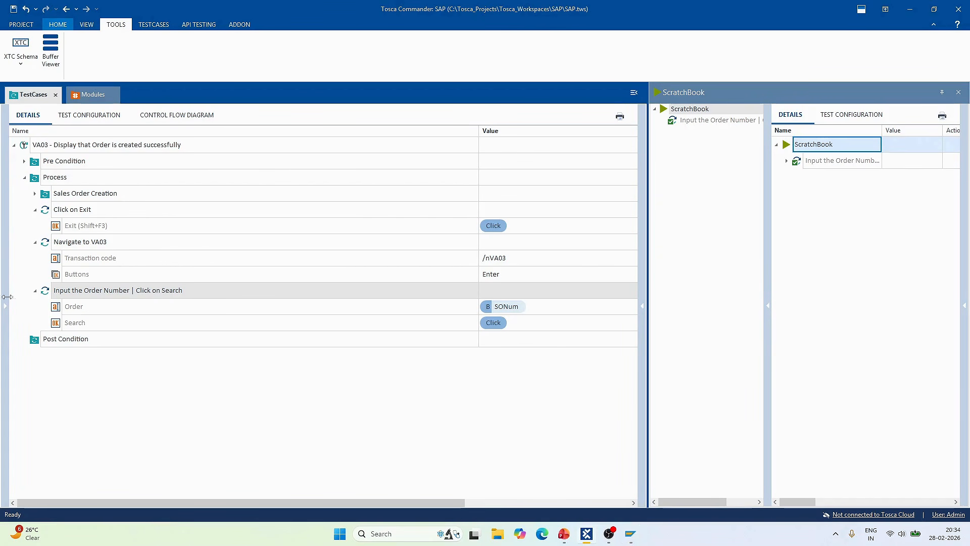
Delete the existing Display Standard Order module from the Display Order folder in Modules
click(84, 97)
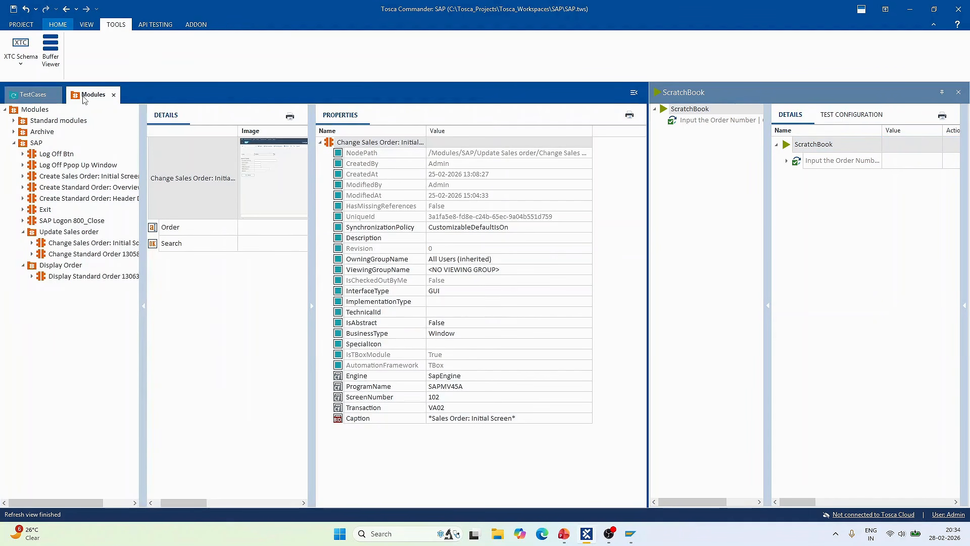
click(56, 279)
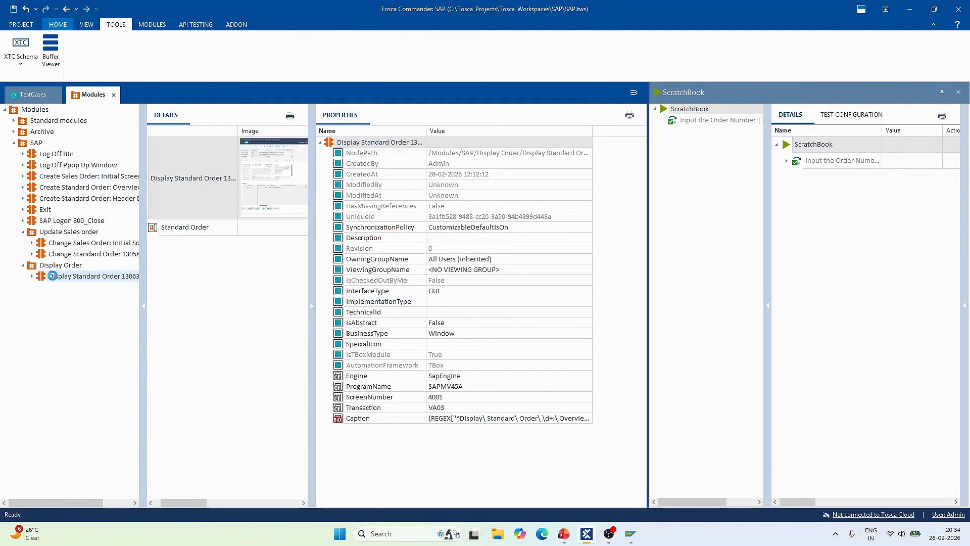
key(Delete)
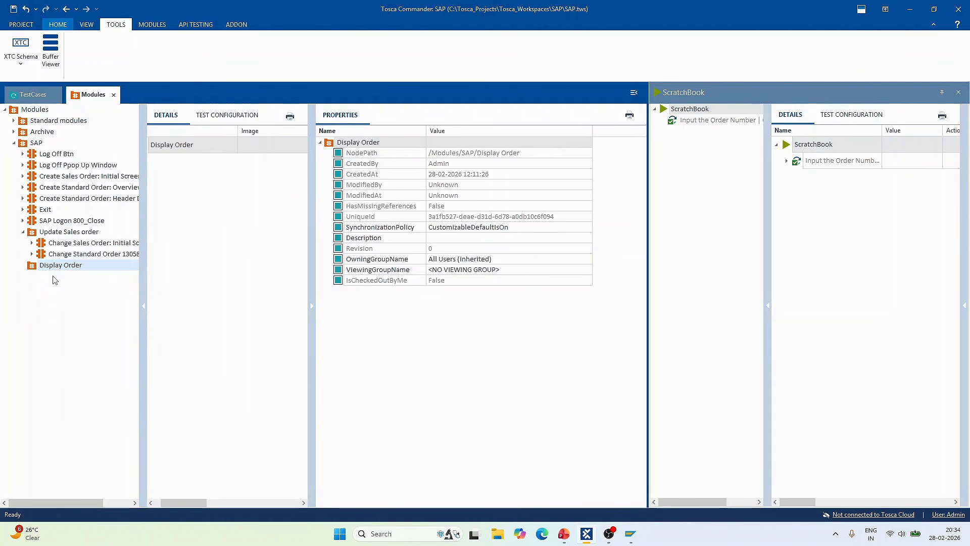
Compare the modules in the SAP folder with the Display Standard Order overview screen in SAP
click(23, 144)
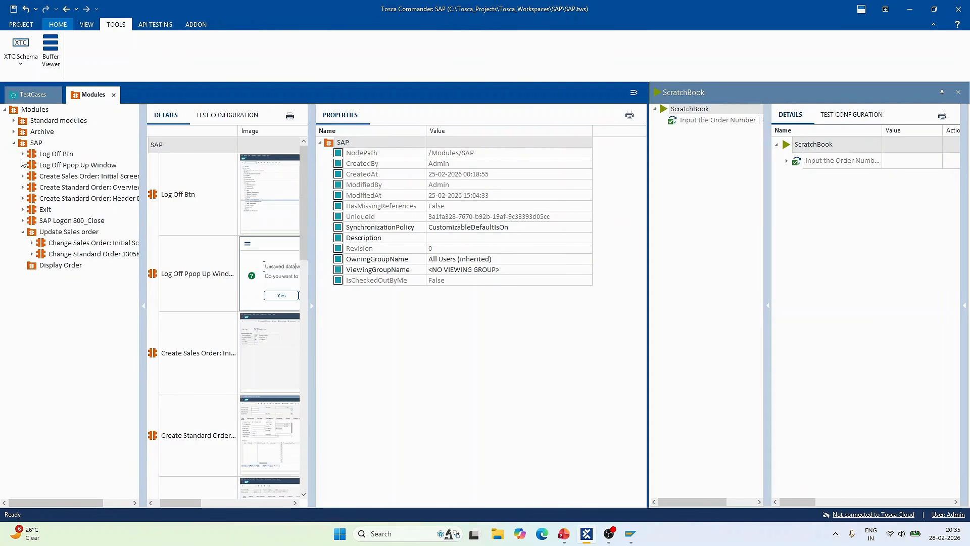
key(alt+Tab)
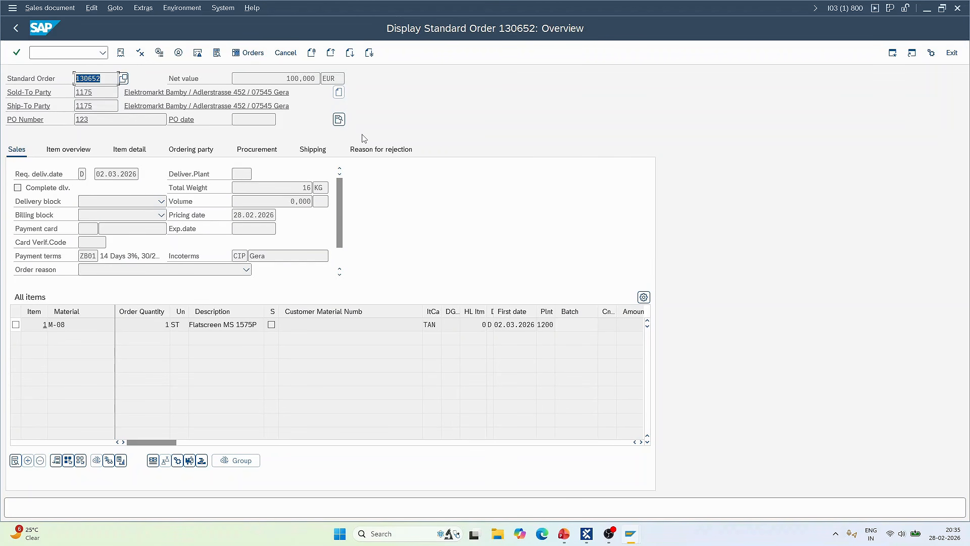
key(alt+Tab)
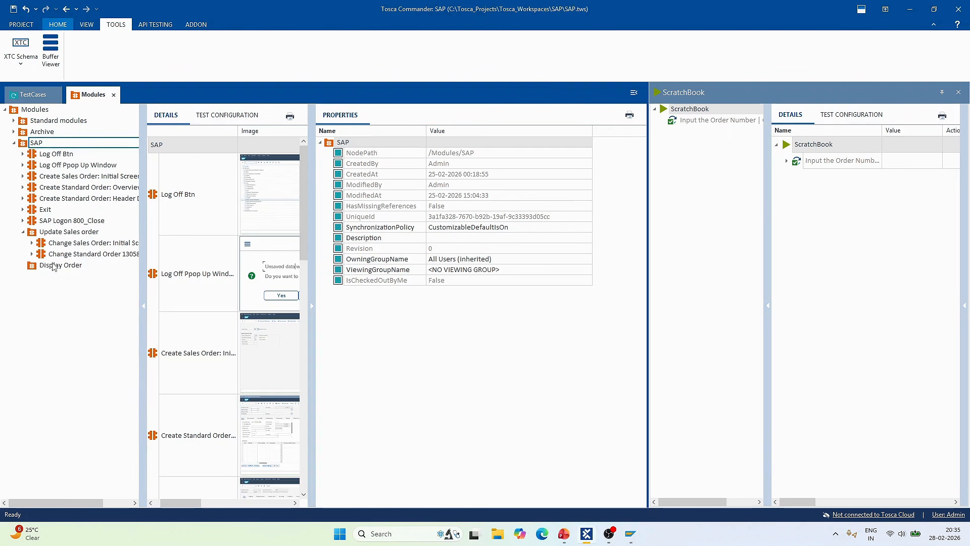
Close ScratchBook and scan the SAP Display Standard Order overview screen as a new module for the Display Order folder
click(48, 264)
click(959, 92)
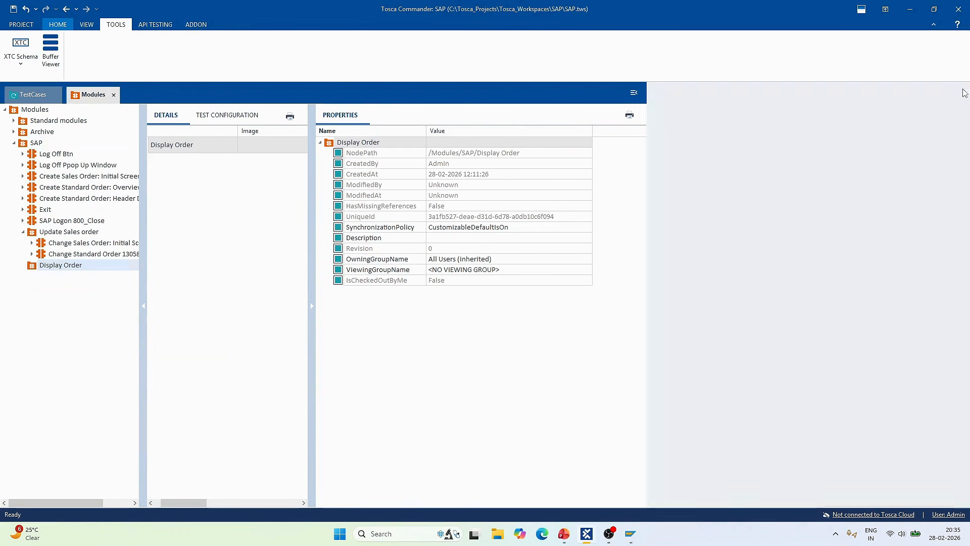
click(463, 306)
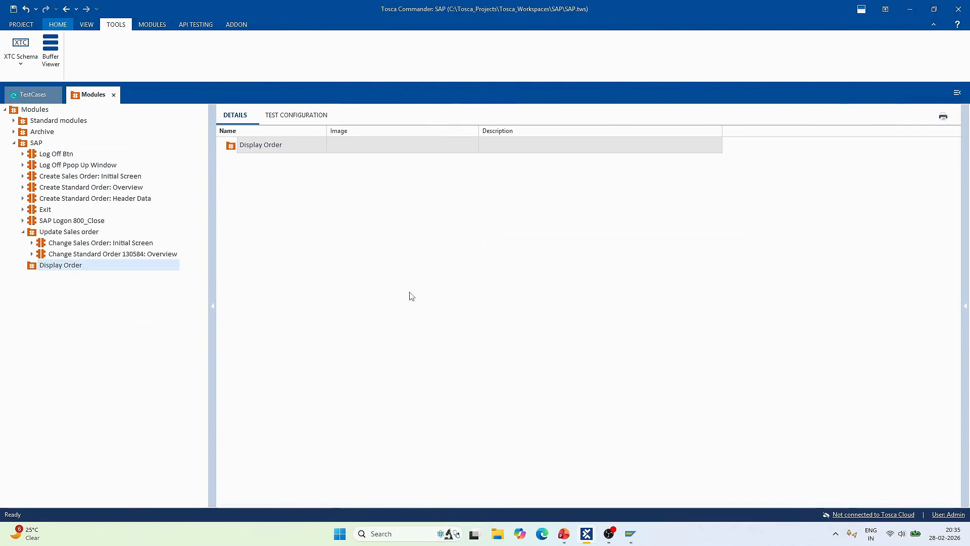
right_click(120, 269)
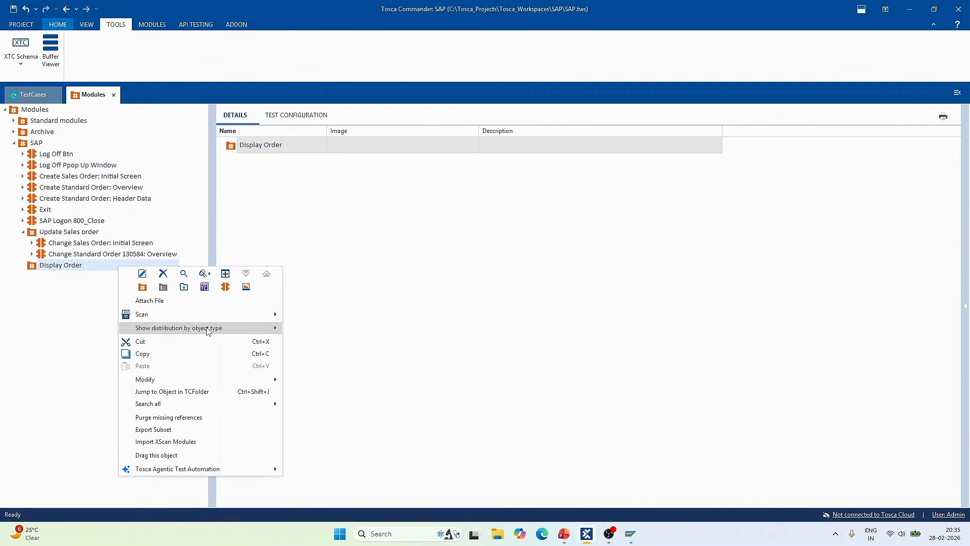
mouse_move(284, 317)
click(318, 315)
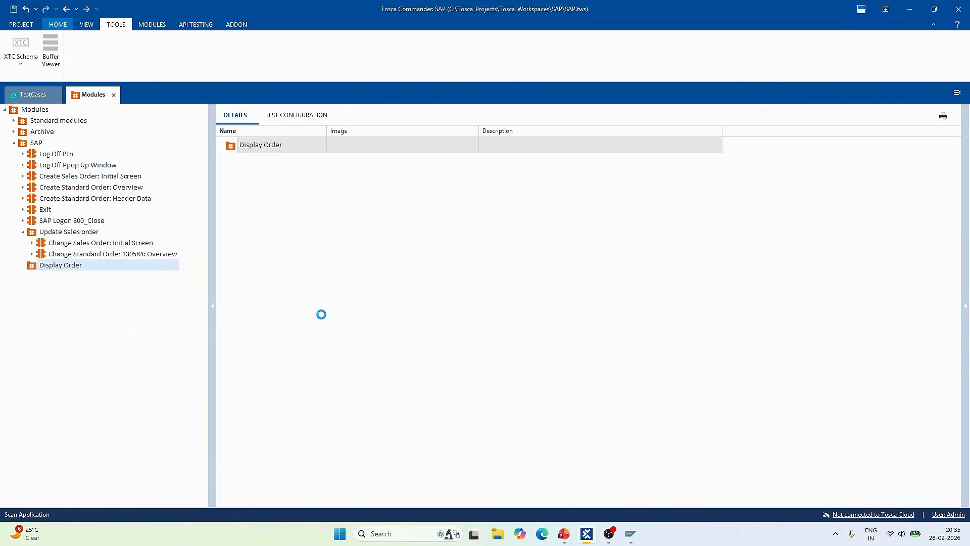
click(910, 10)
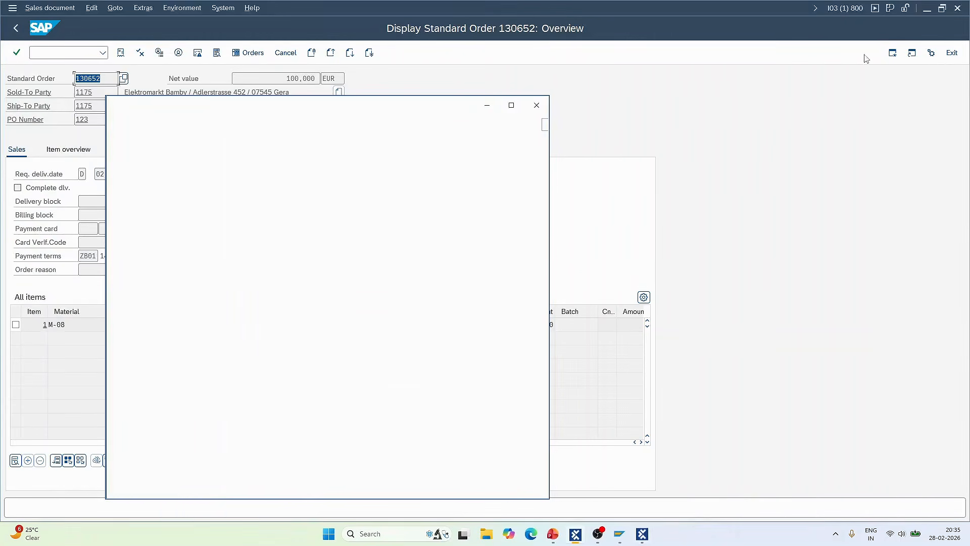
click(449, 467)
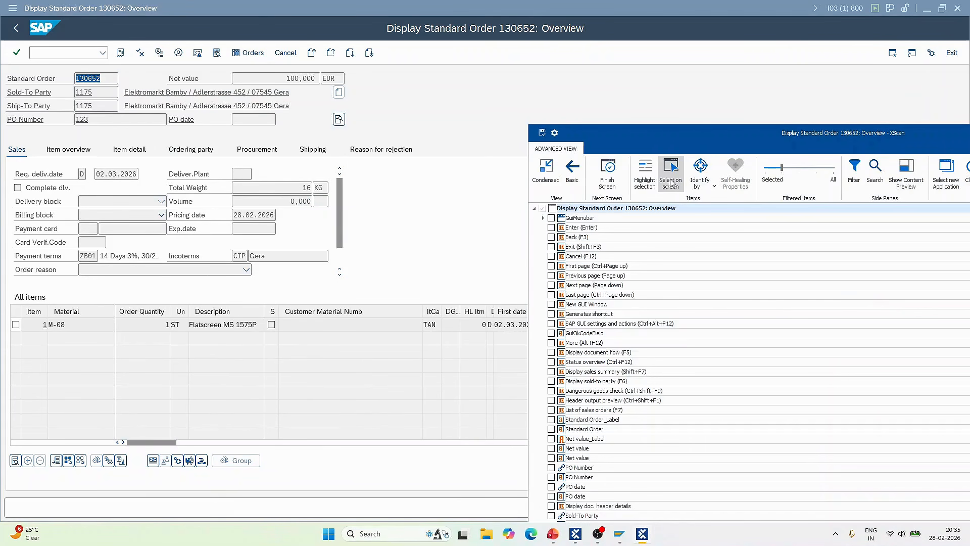
Pick the Standard Order, Sold-To Party, Ship-To Party and PO Number fields directly on the SAP screen for the scanned module
click(671, 182)
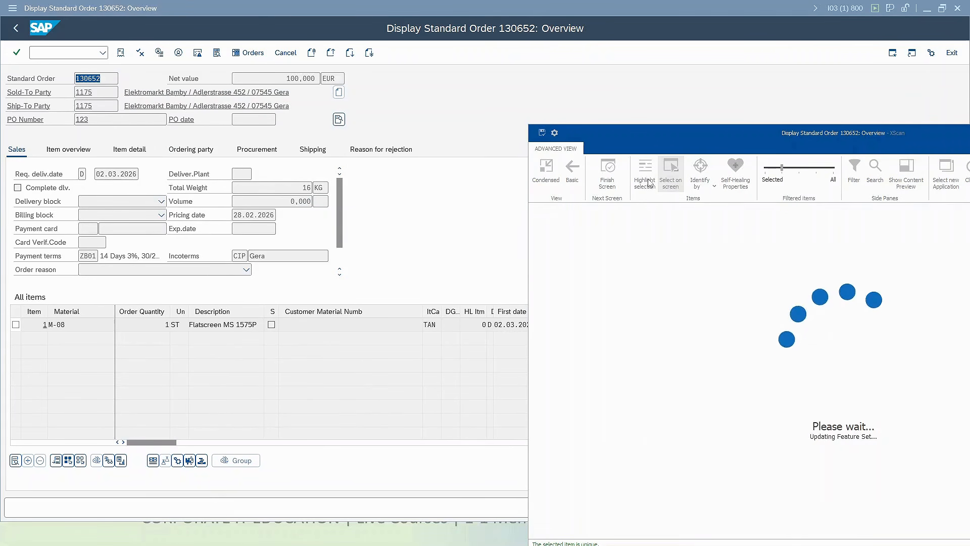
click(102, 80)
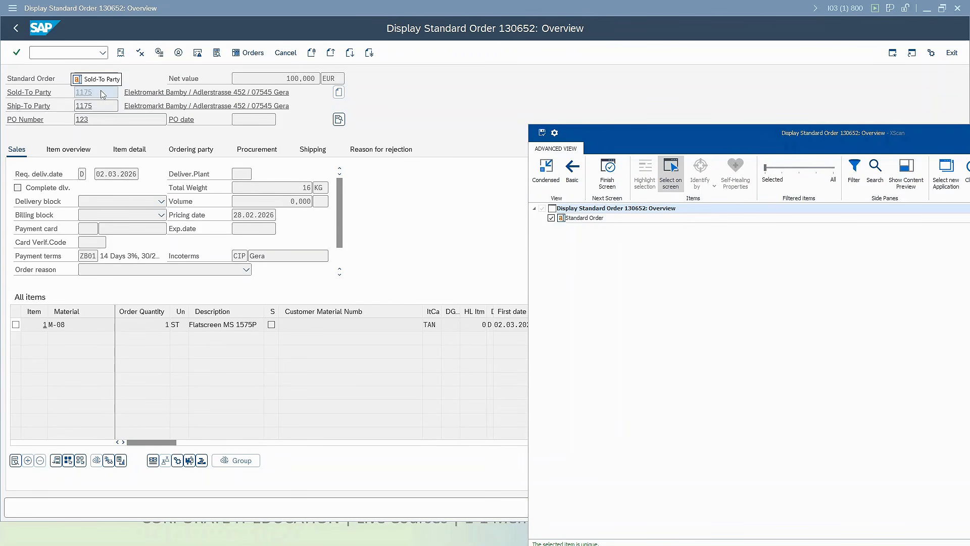
click(104, 108)
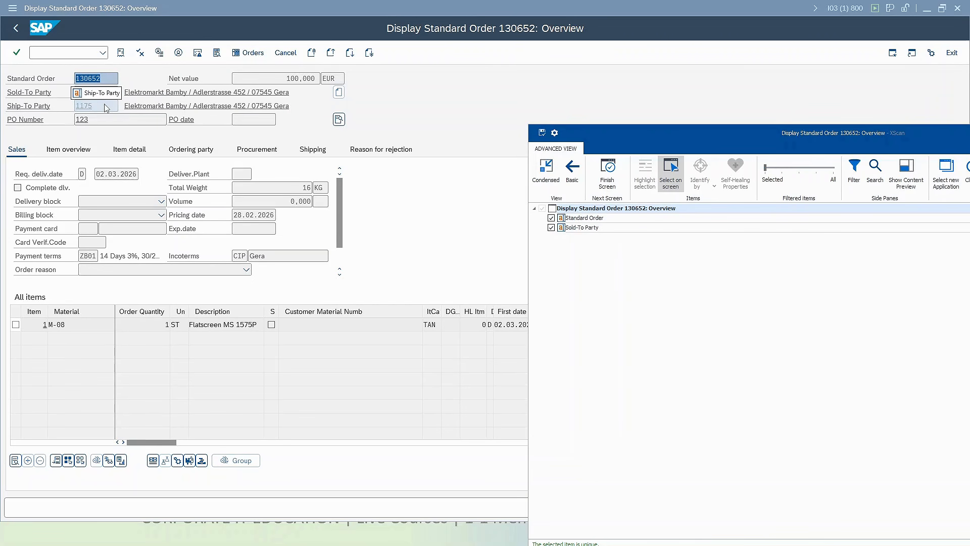
click(106, 108)
click(109, 119)
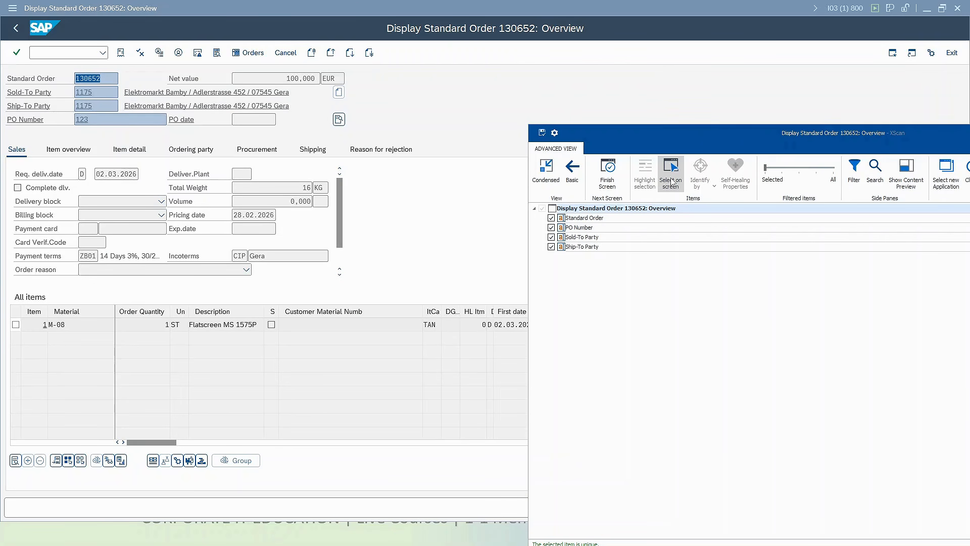
click(671, 172)
Save the scanned Display Standard Order overview module and close XScan
drag(704, 136, 551, 110)
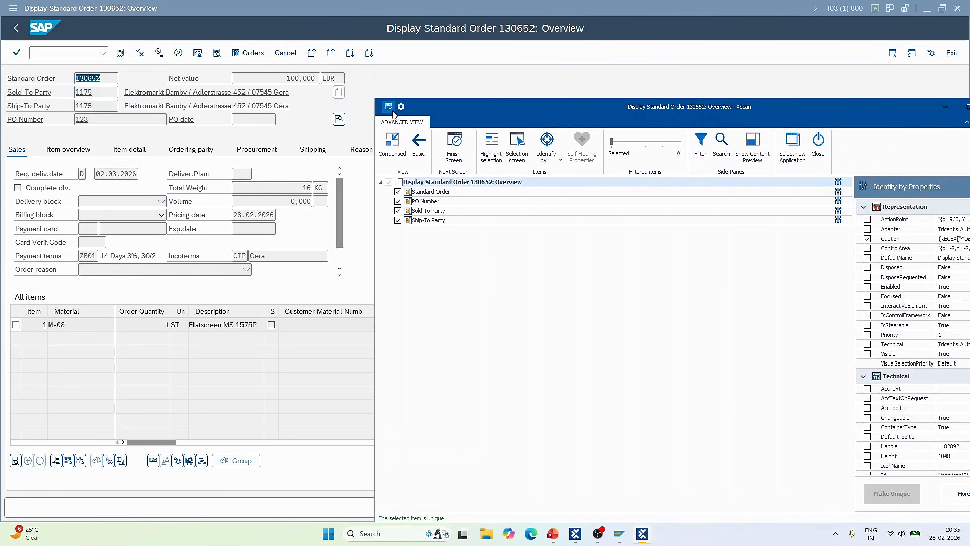
click(388, 107)
drag(825, 116, 585, 117)
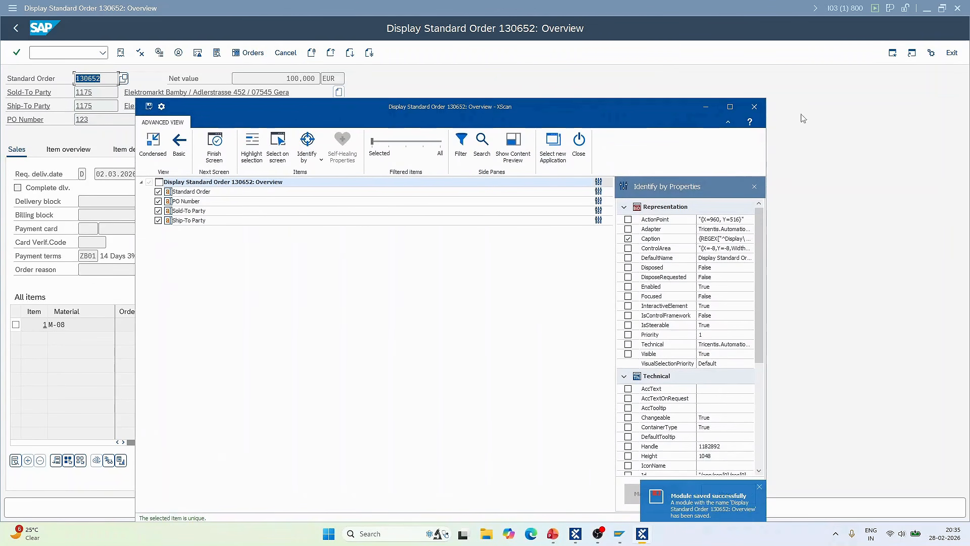
click(755, 108)
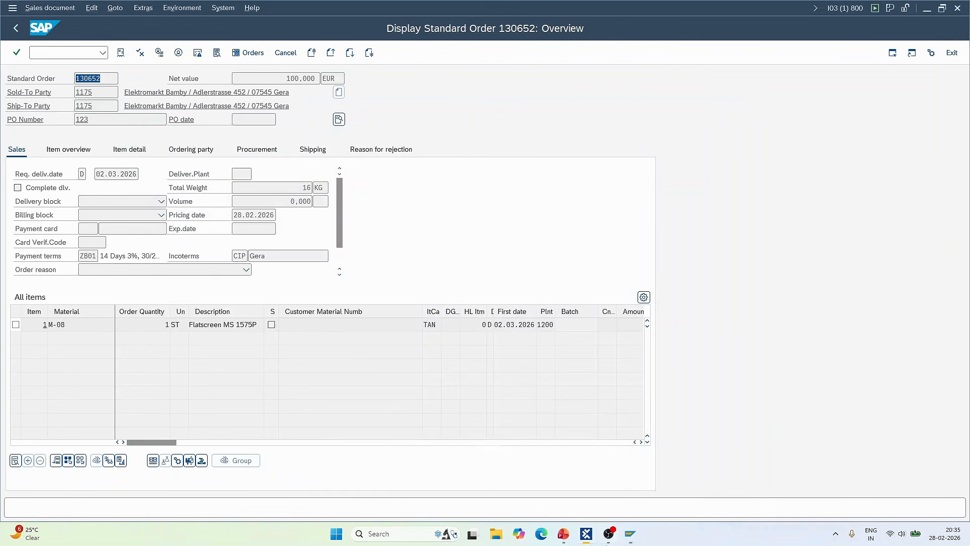
In Tosca Commander, add the new overview module as the last step of the VA03 test case's Process folder and expand it
click(586, 534)
click(23, 266)
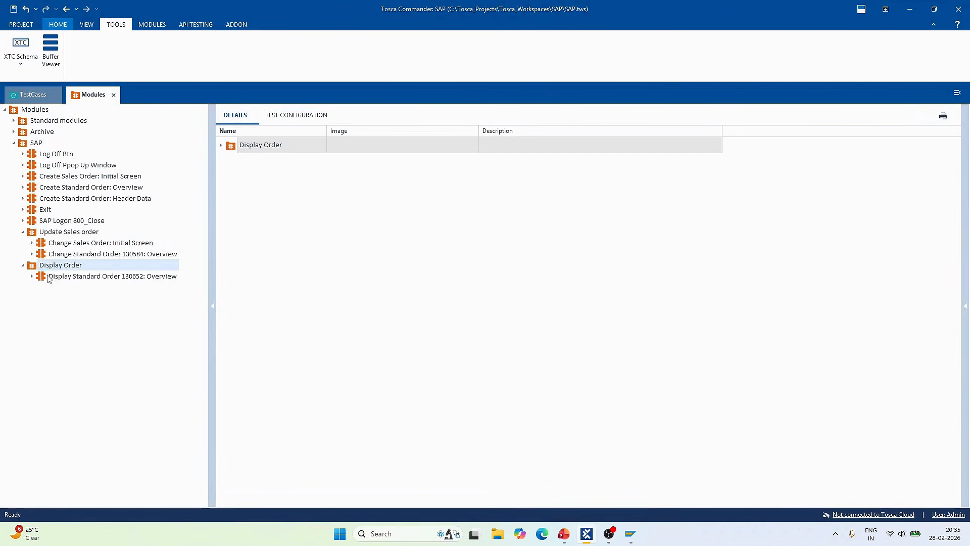
drag(49, 279, 38, 177)
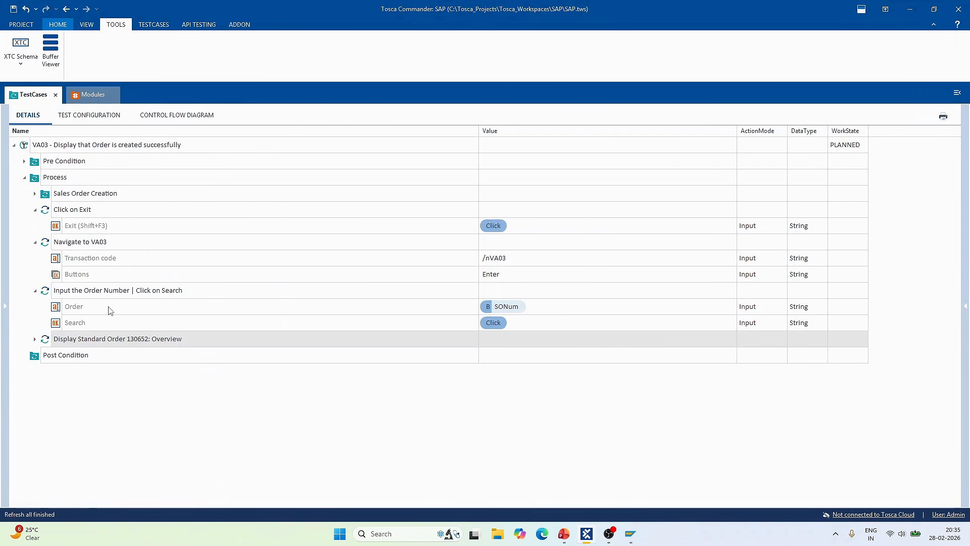
click(35, 338)
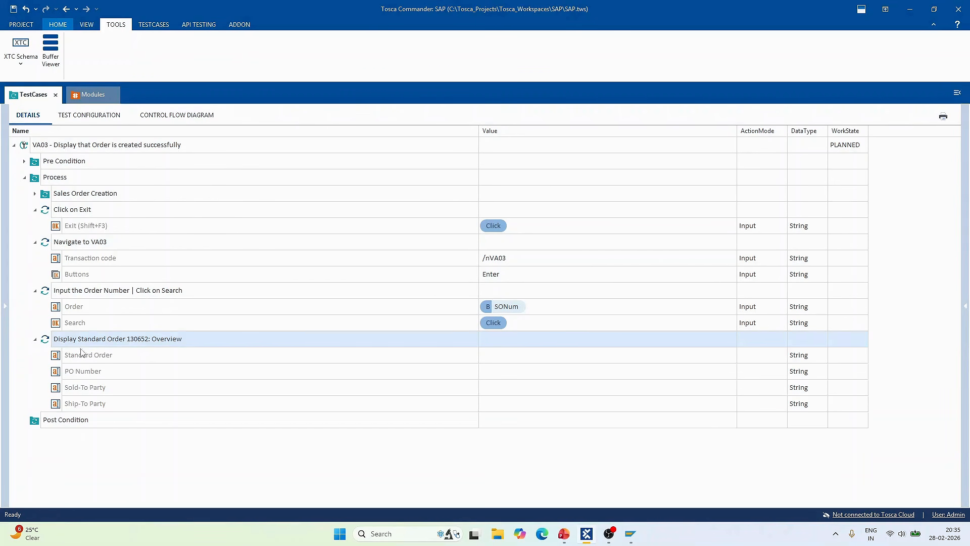
Rename the Display Standard Order overview step to "Validate that same order number is displayed"
click(116, 340)
key(ctrl+a)
text(Valid)
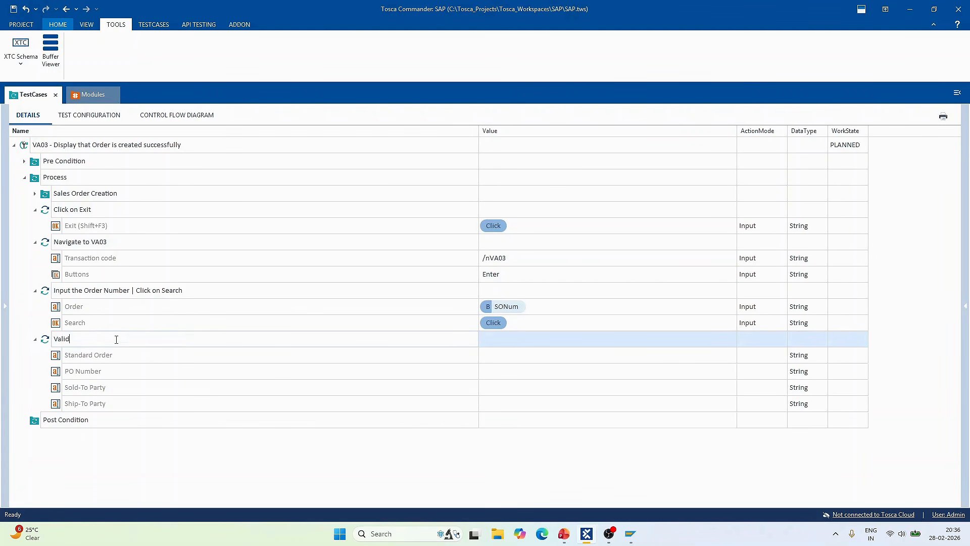
text(ate th)
text(at same S)
text(rder numbe)
text(r is)
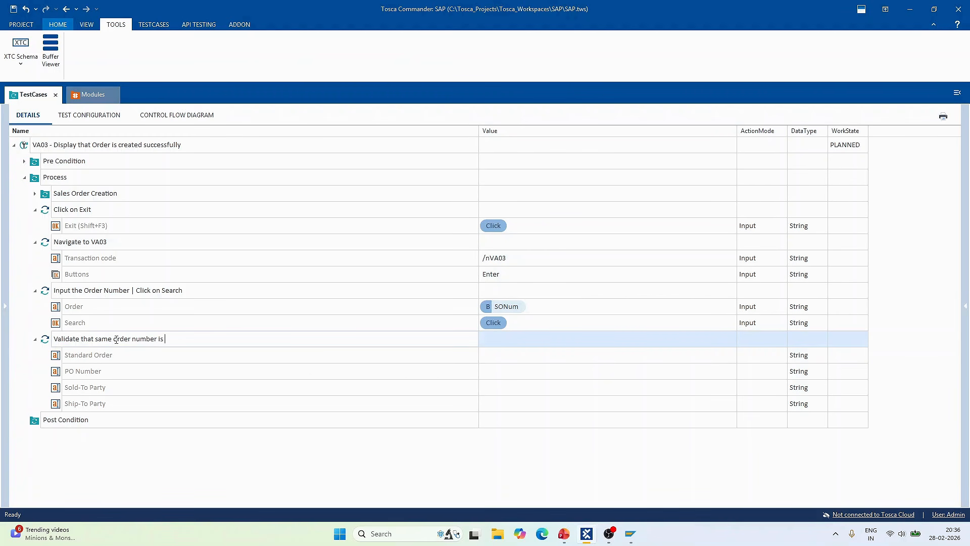
text( displayed)
key(Return)
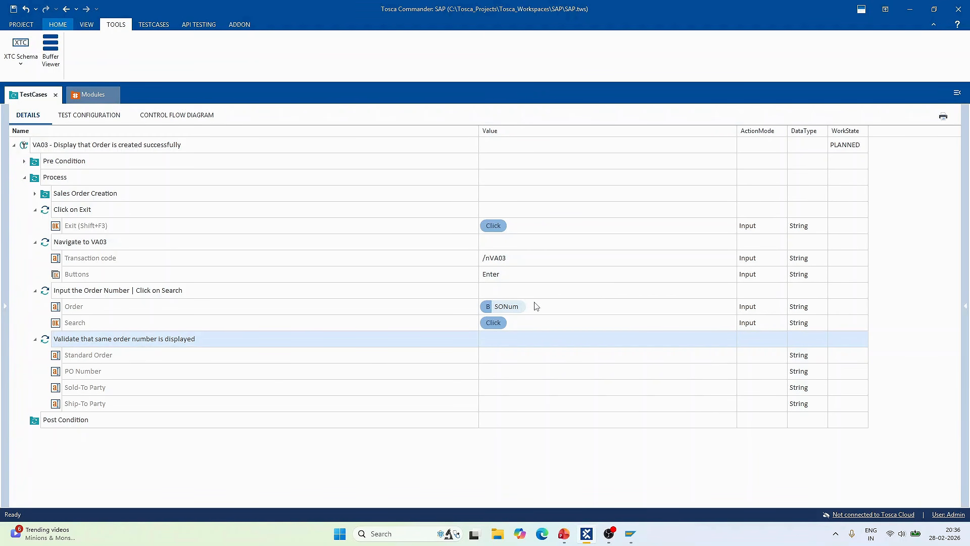
Check the overview screen in SAP, then set the Standard Order field to action mode Verify with the value {B[SONum]}
key(alt+Tab)
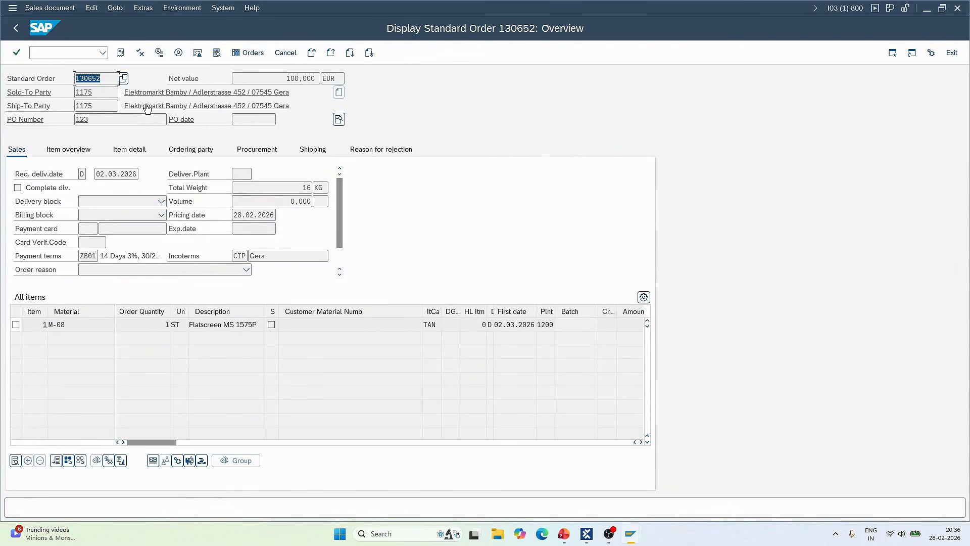
key(alt+Tab)
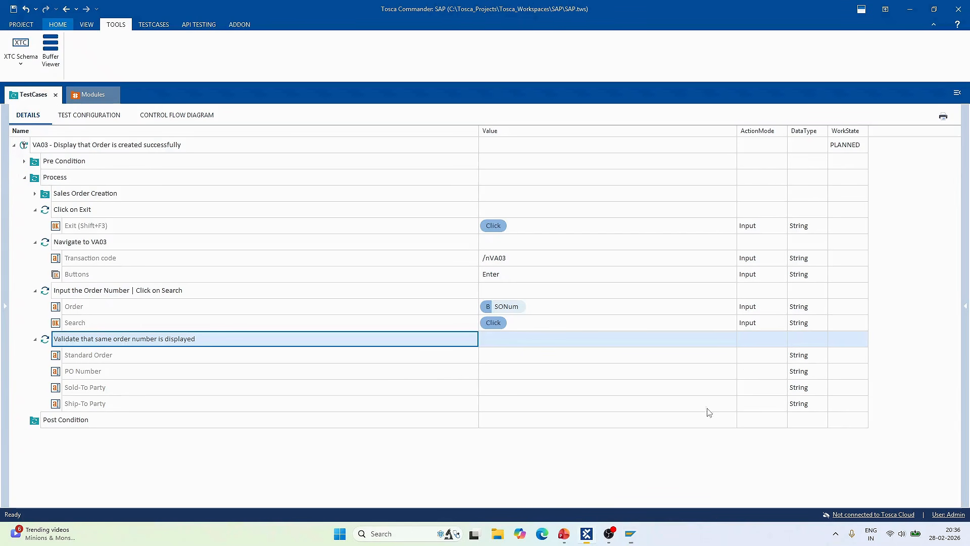
click(766, 360)
click(766, 358)
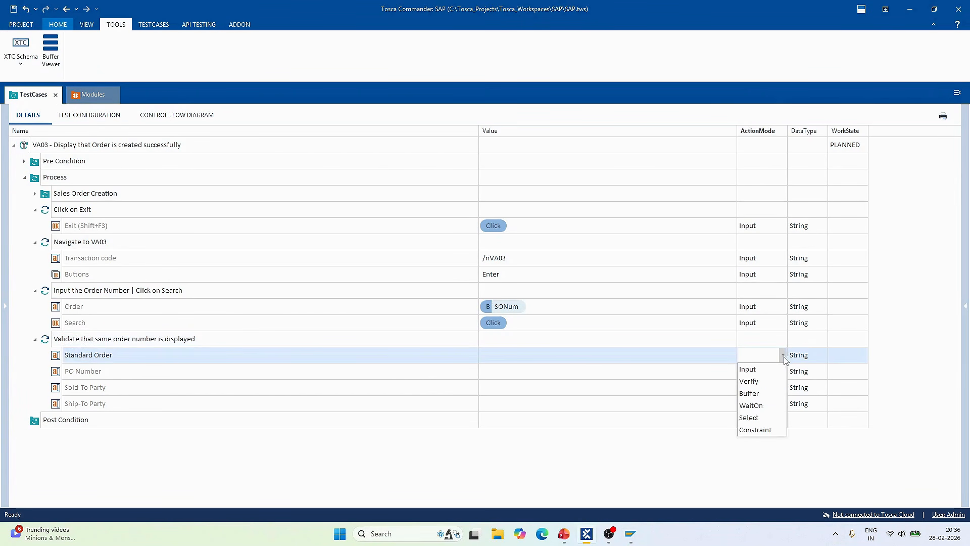
click(758, 382)
click(574, 359)
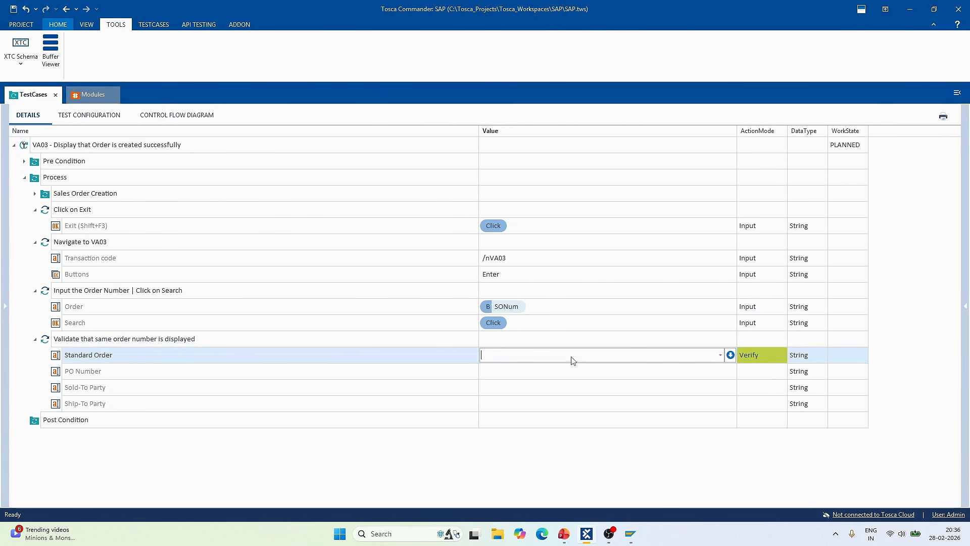
click(520, 314)
click(550, 312)
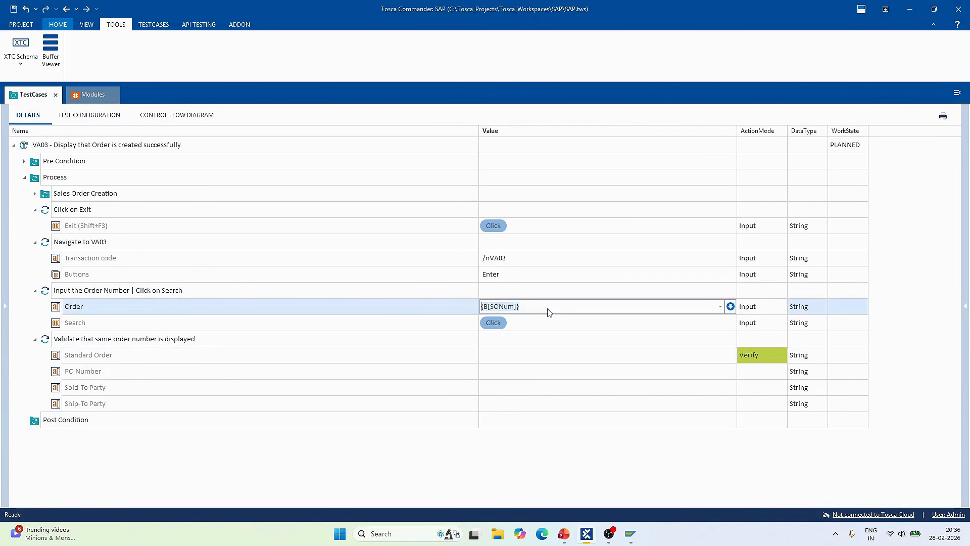
click(498, 360)
click(501, 356)
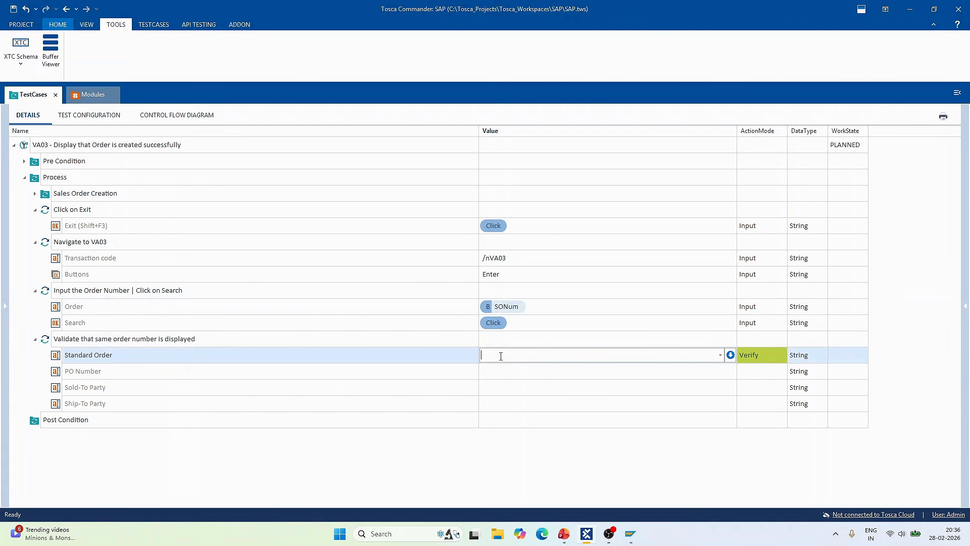
text({B[SONum]})
click(506, 463)
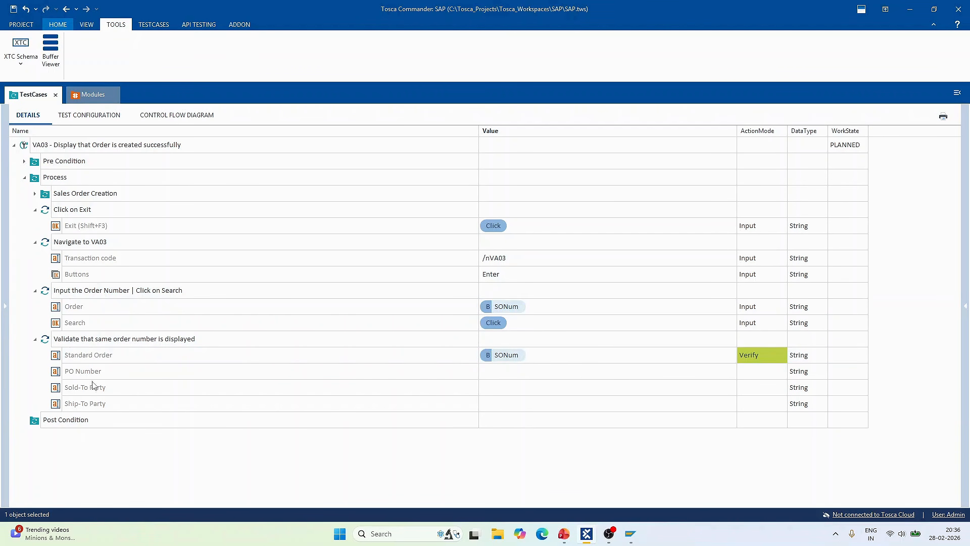
Exit the displayed order in SAP to the Easy Access screen and return to Tosca Commander
click(8, 310)
key(alt+Tab)
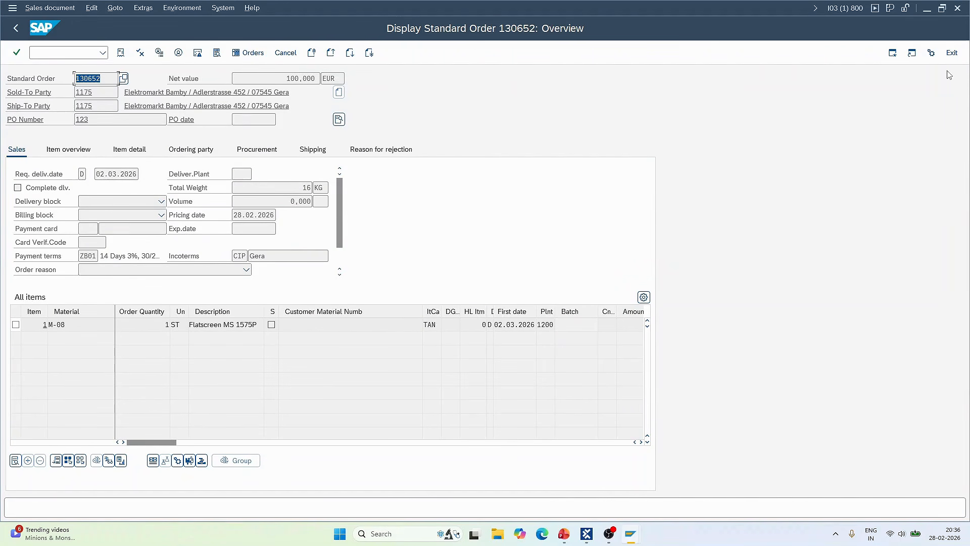
click(951, 53)
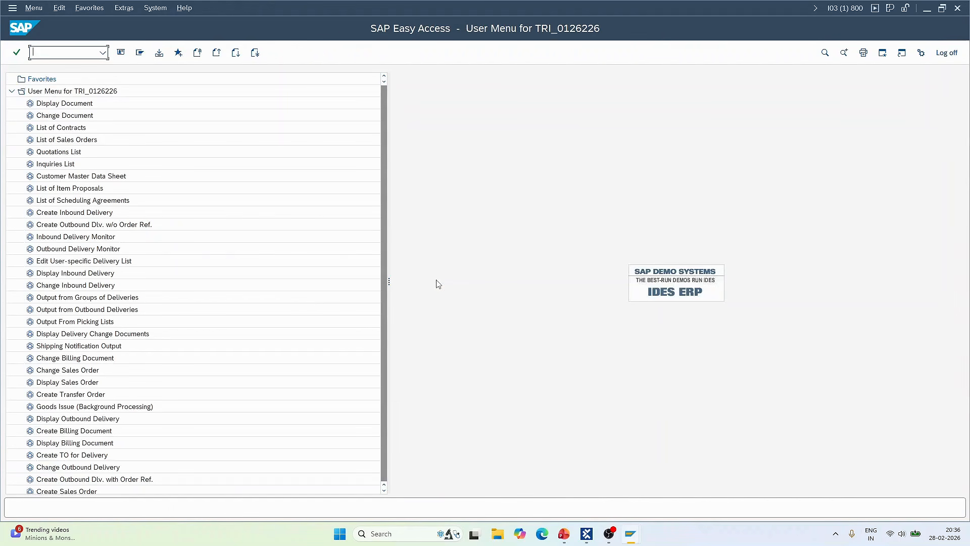
key(alt+Tab)
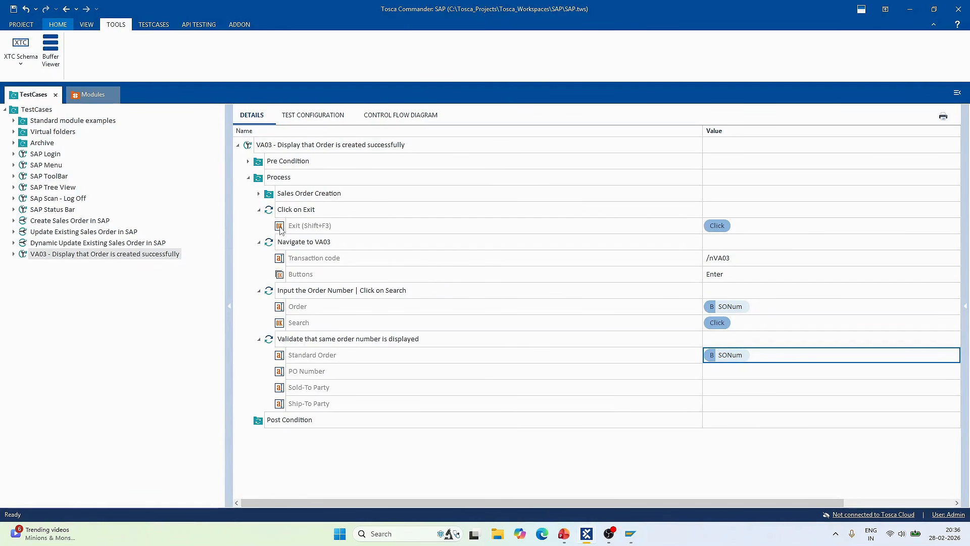
Collapse the individual test steps, run the entire Process folder in ScratchBook and close ScratchBook when the run ends
click(259, 210)
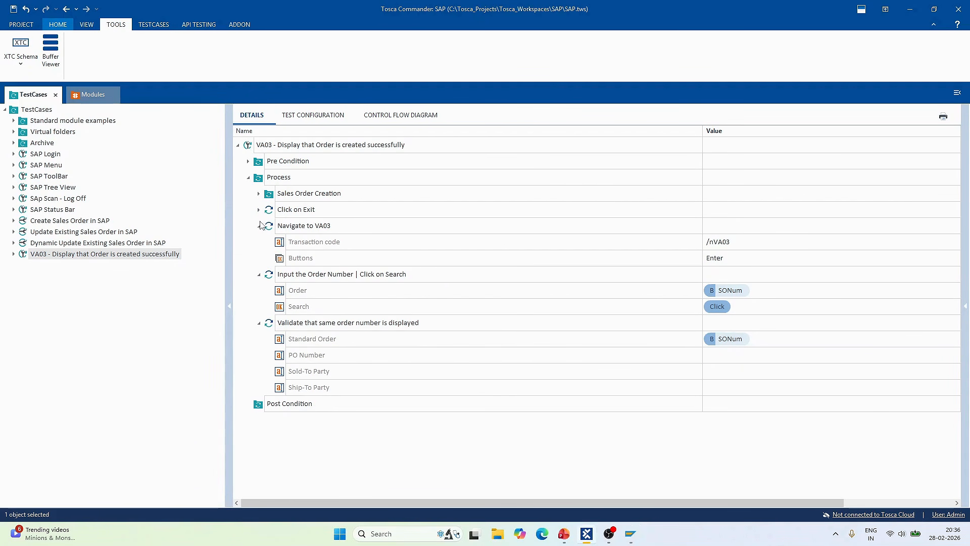
click(259, 225)
click(259, 242)
click(259, 259)
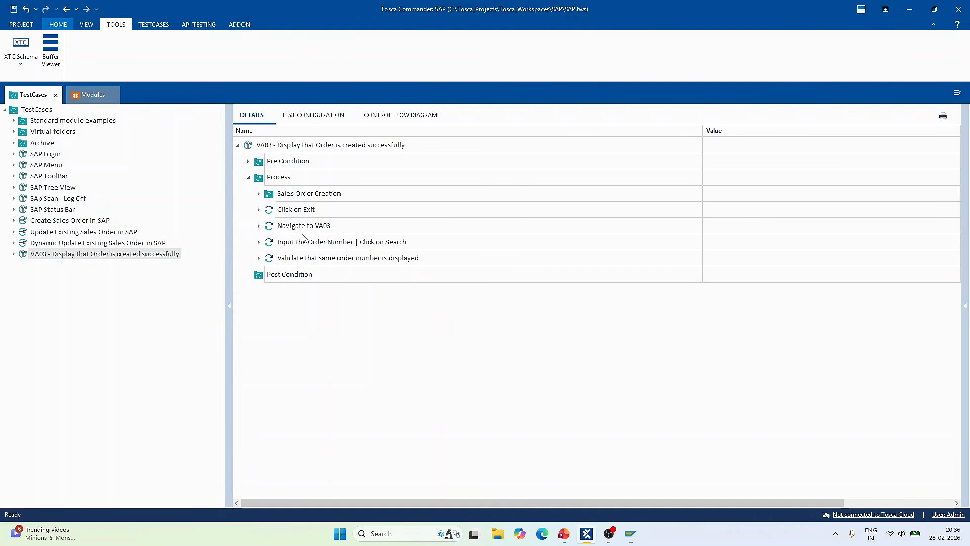
click(259, 181)
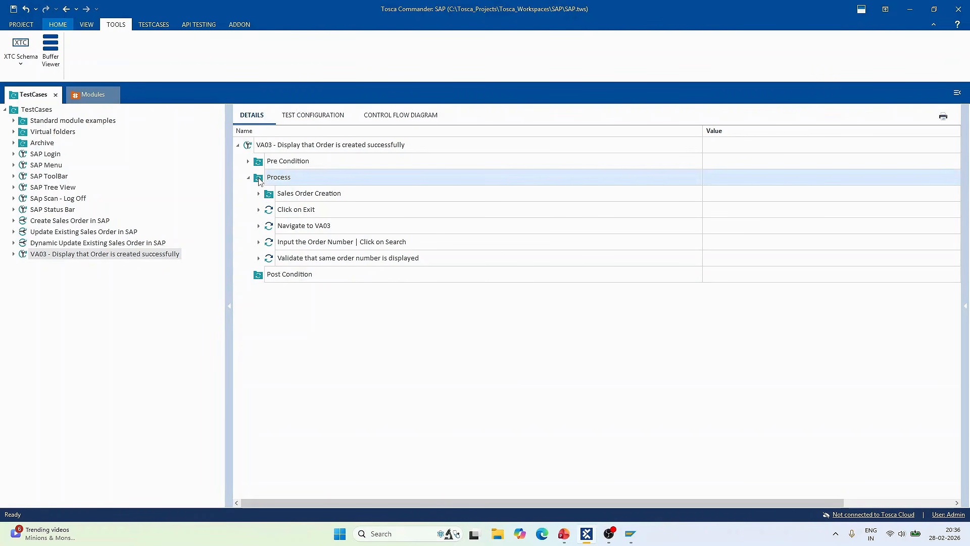
right_click(259, 181)
click(313, 229)
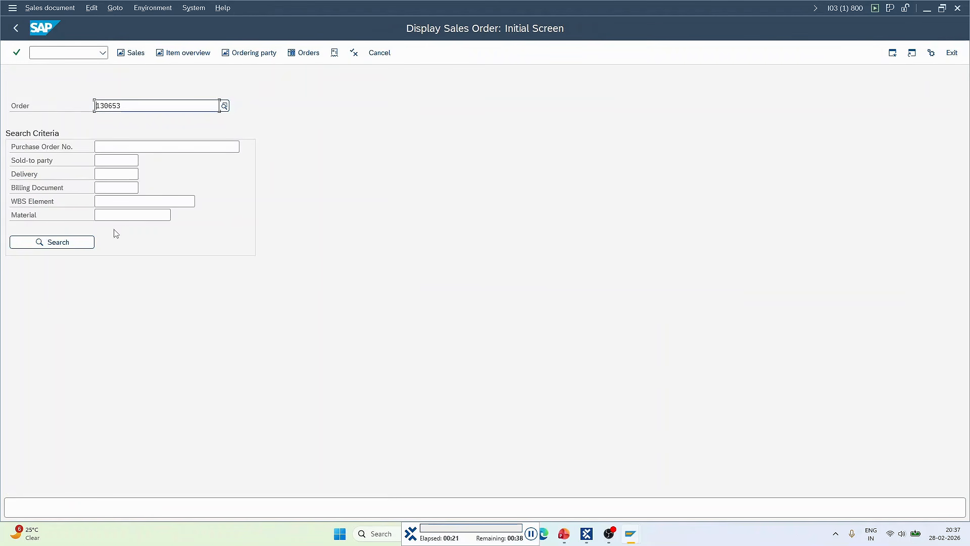
click(54, 243)
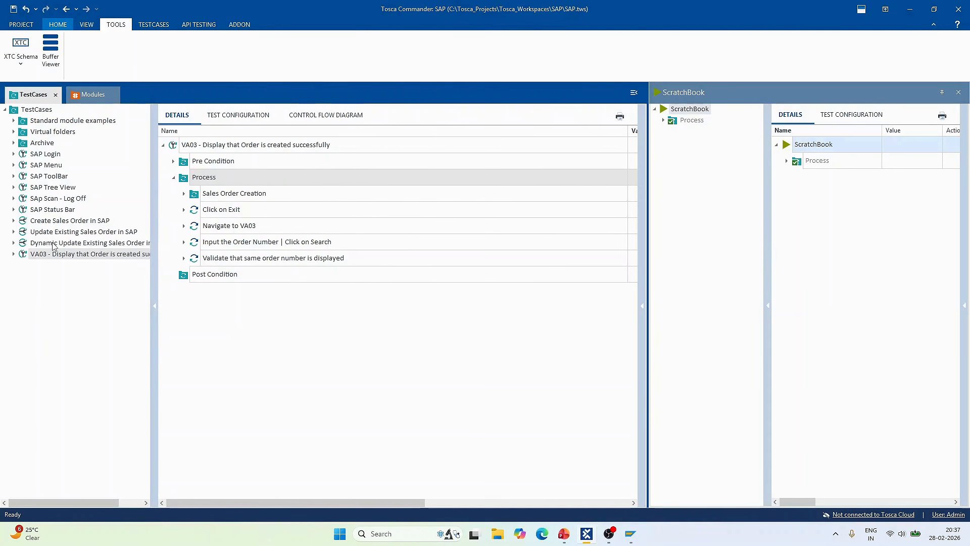
click(960, 96)
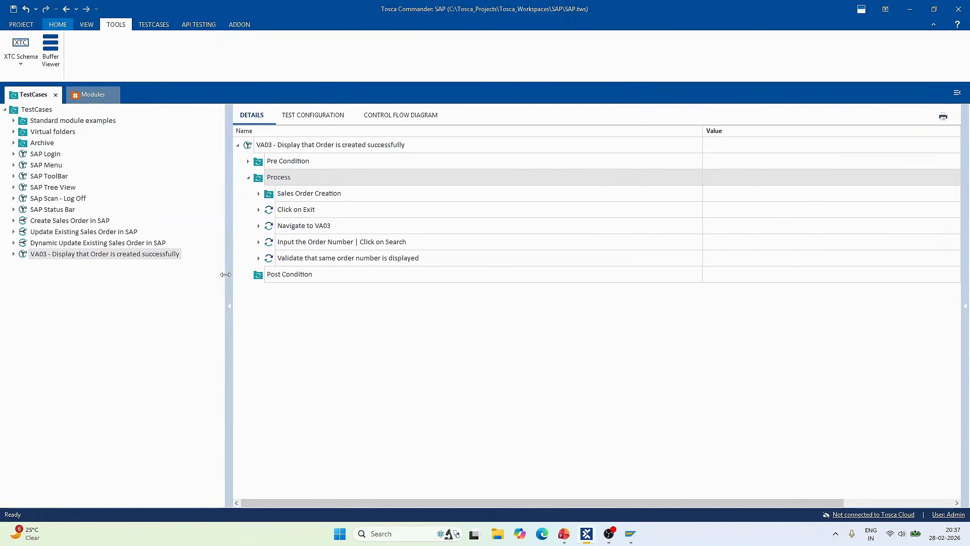
Review how the Sales Order Creation steps buffer the order number as SONum, and switch to the VA01->VA03 presentation slide
drag(226, 275, 137, 264)
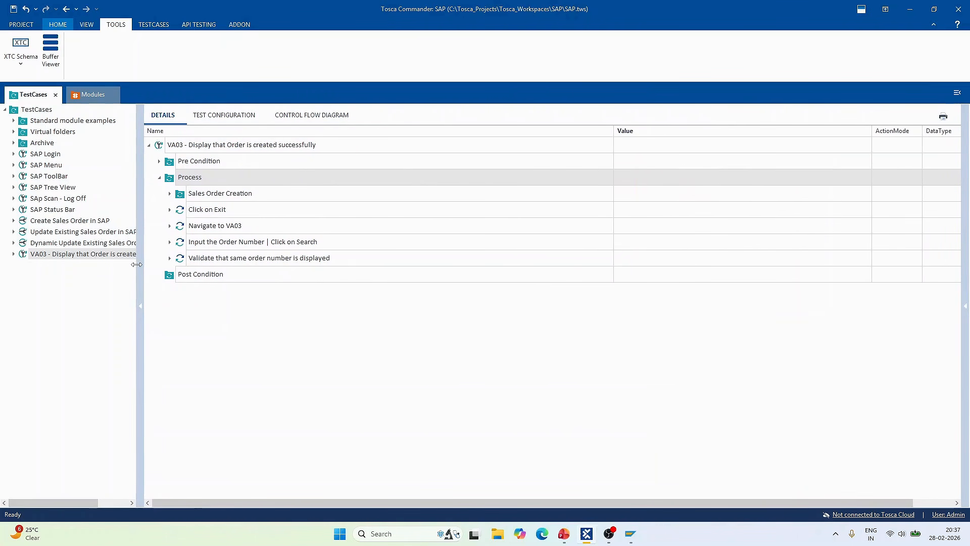
click(170, 193)
scroll(454, 344, down, 5)
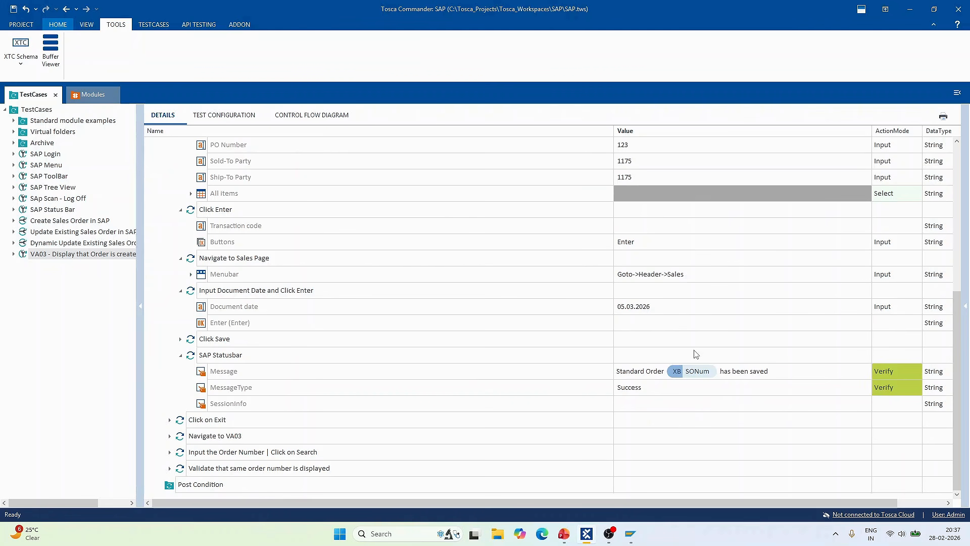
scroll(654, 424, up, 10)
click(170, 179)
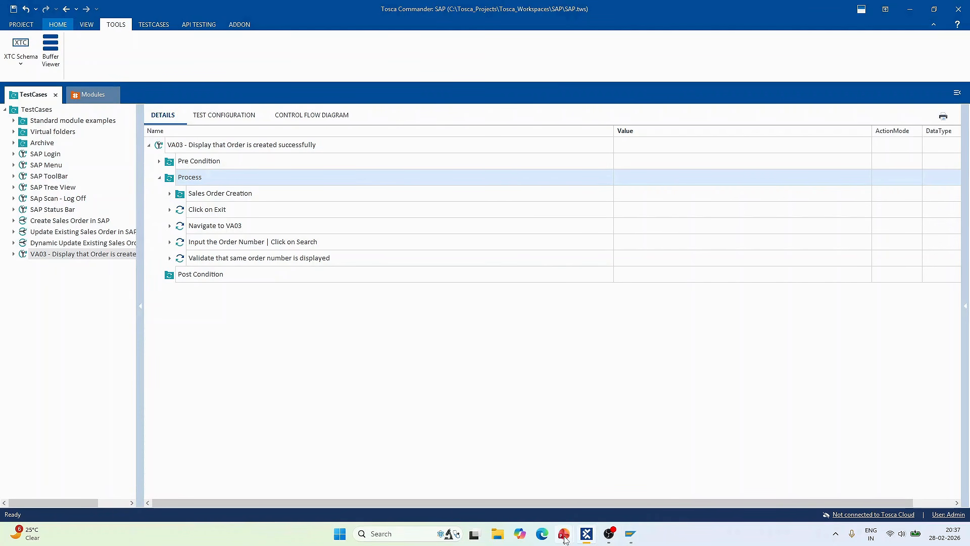
mouse_move(564, 533)
click(617, 485)
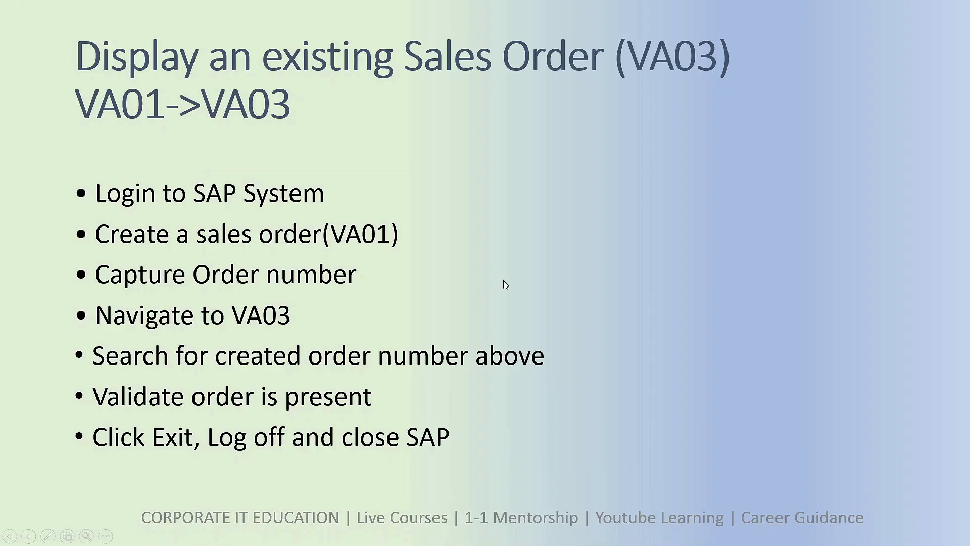